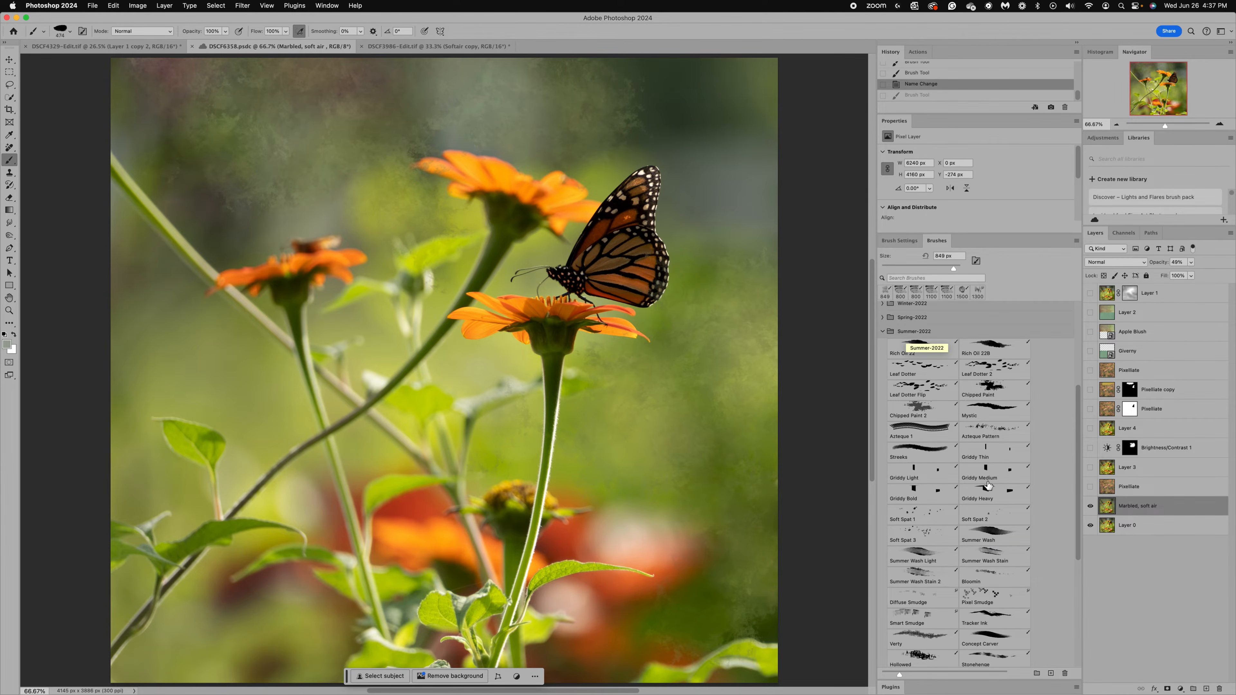
# - Look through the brushes in the Summer-2022 group and check the list of available panels
pyautogui.scroll(-5, 980, 552)
pyautogui.scroll(5, 979, 552)
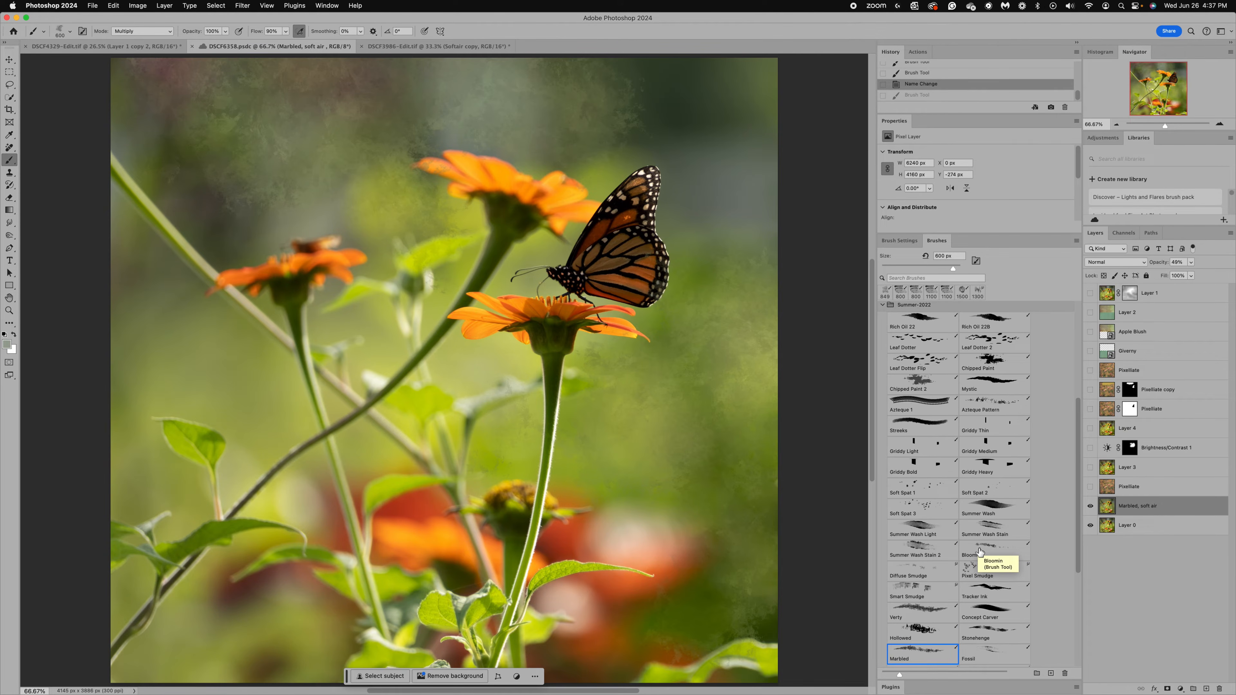
pyautogui.scroll(-2, 979, 551)
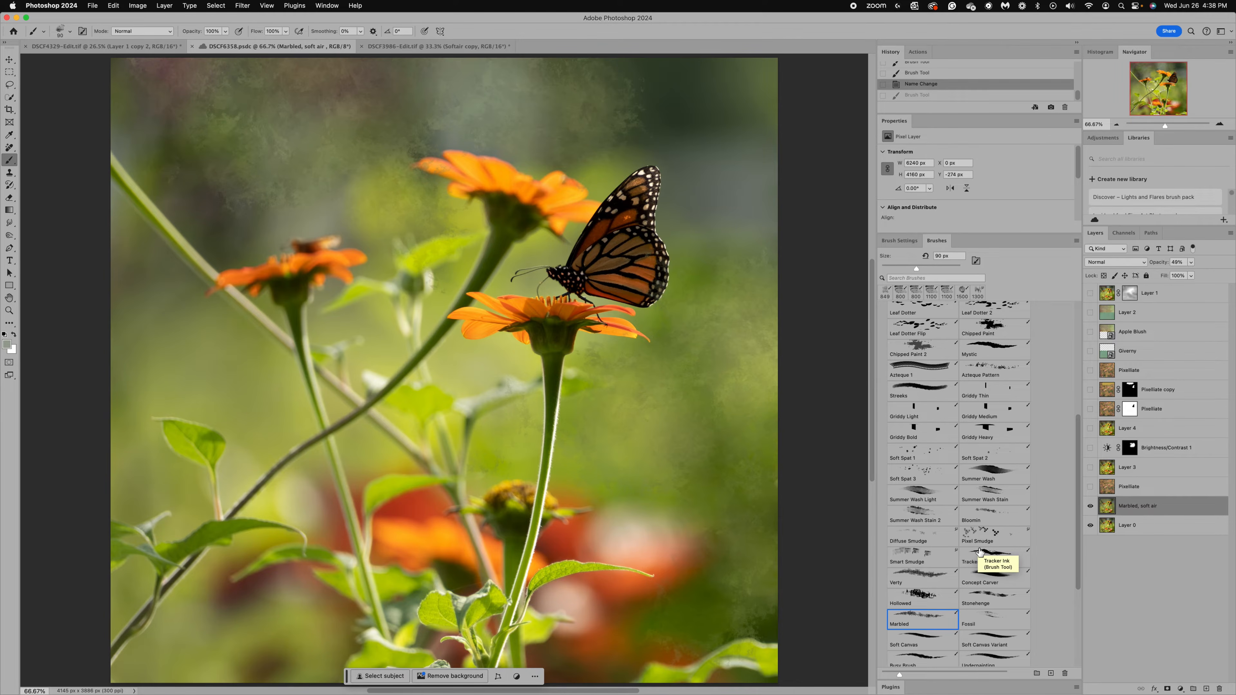
pyautogui.scroll(-2, 979, 552)
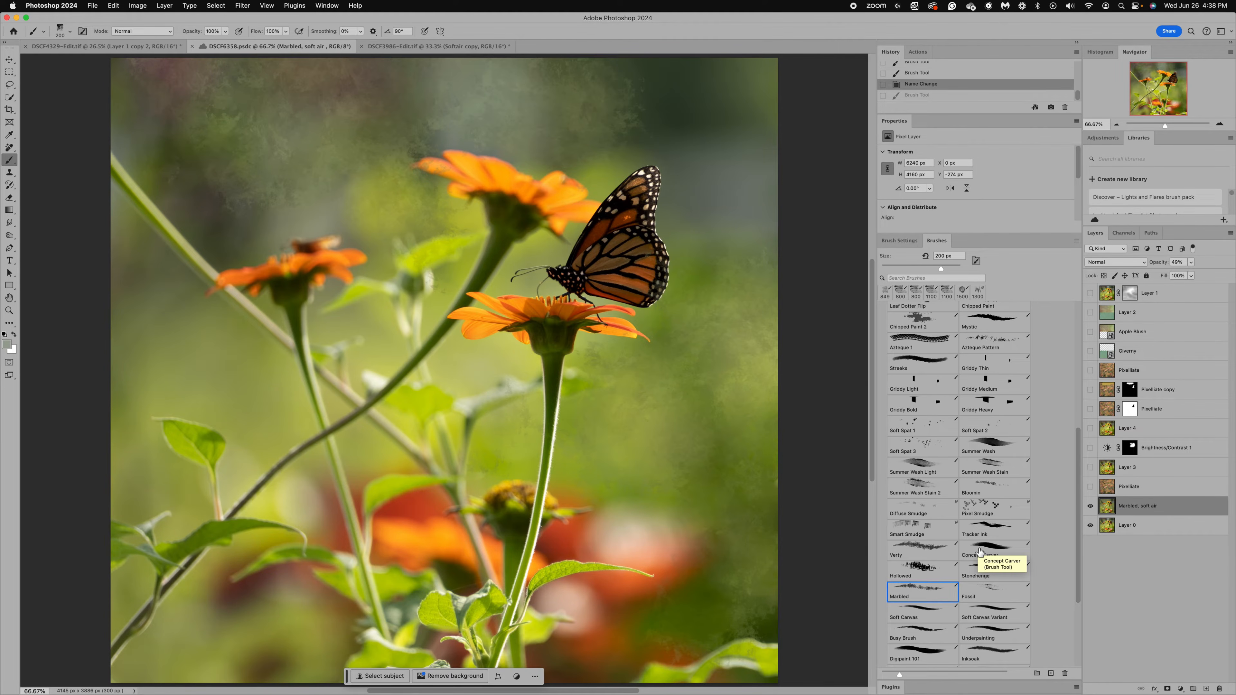
pyautogui.scroll(3, 979, 551)
pyautogui.scroll(1, 979, 551)
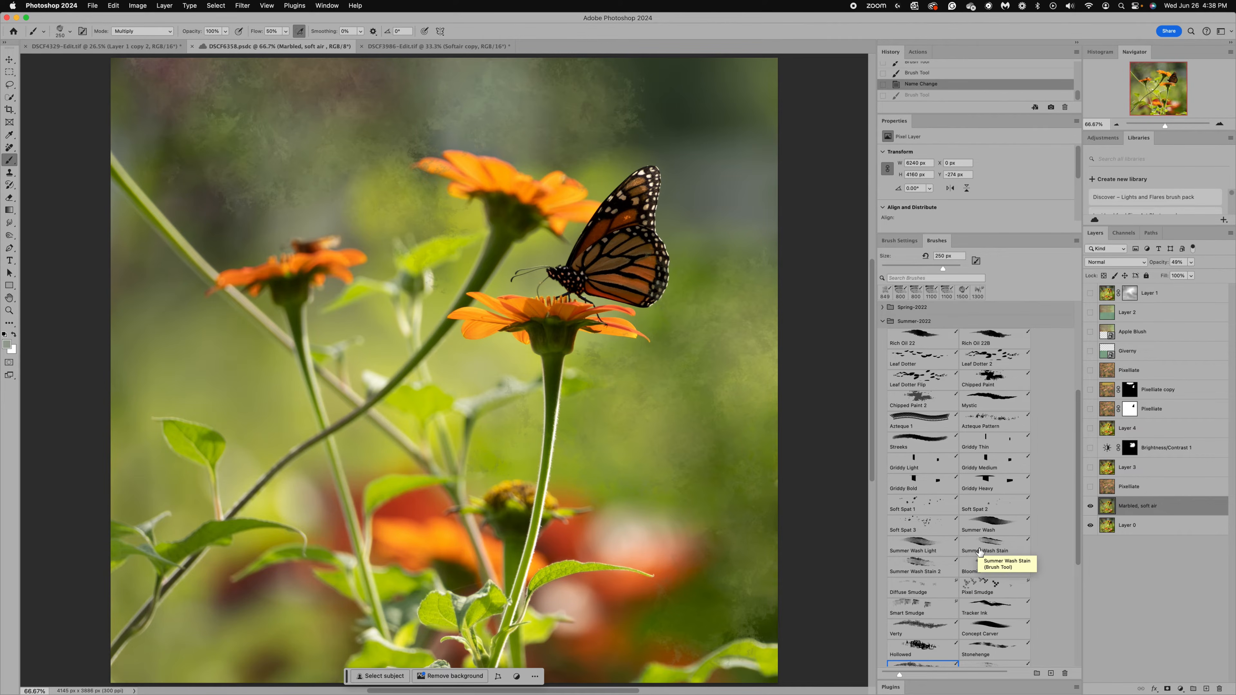
pyautogui.scroll(2, 976, 519)
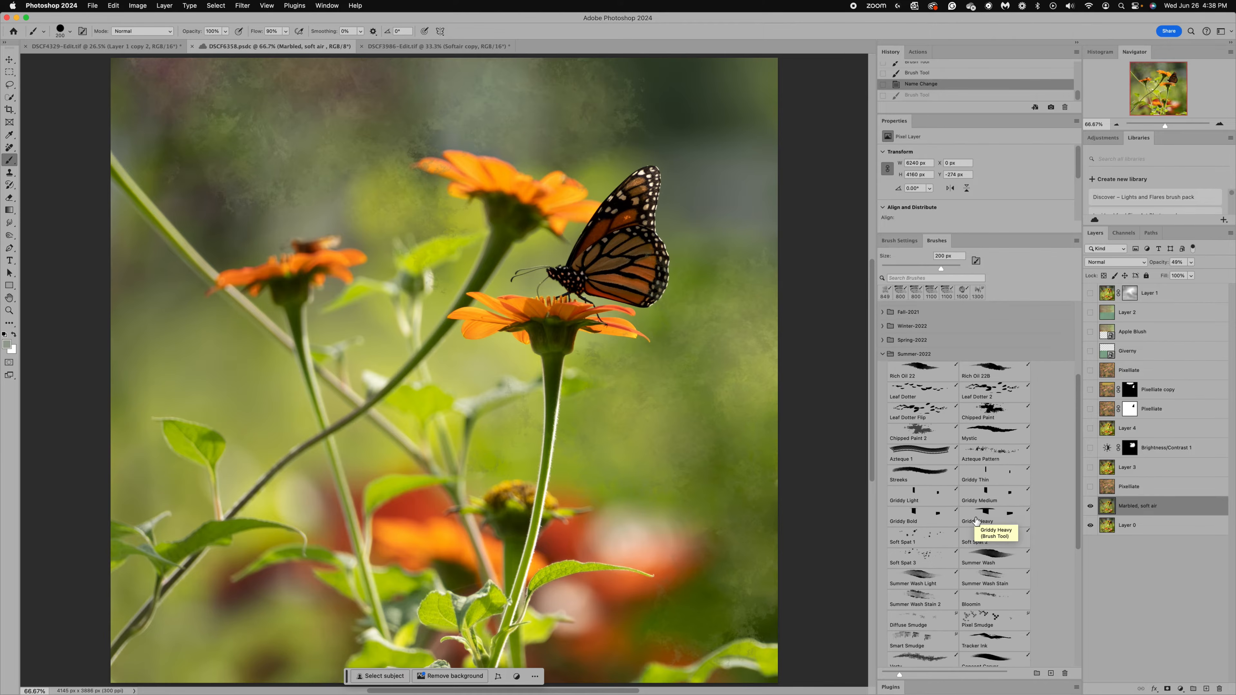
pyautogui.scroll(-1, 976, 520)
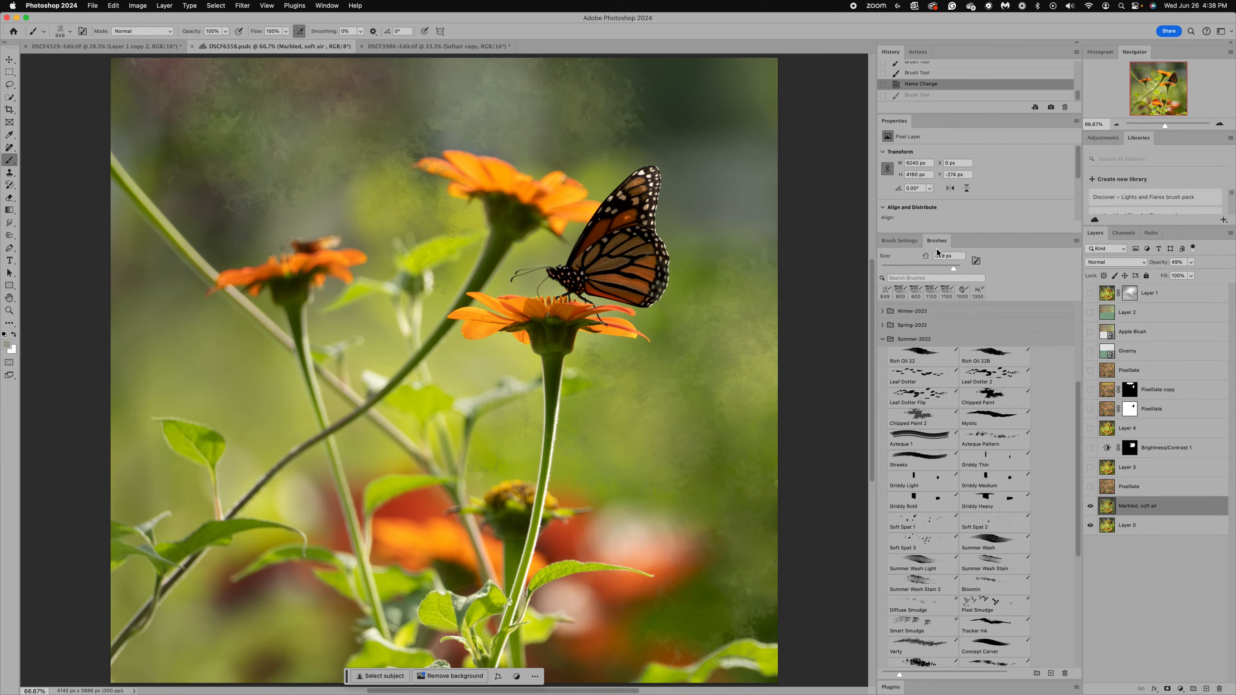
pyautogui.click(324, 6)
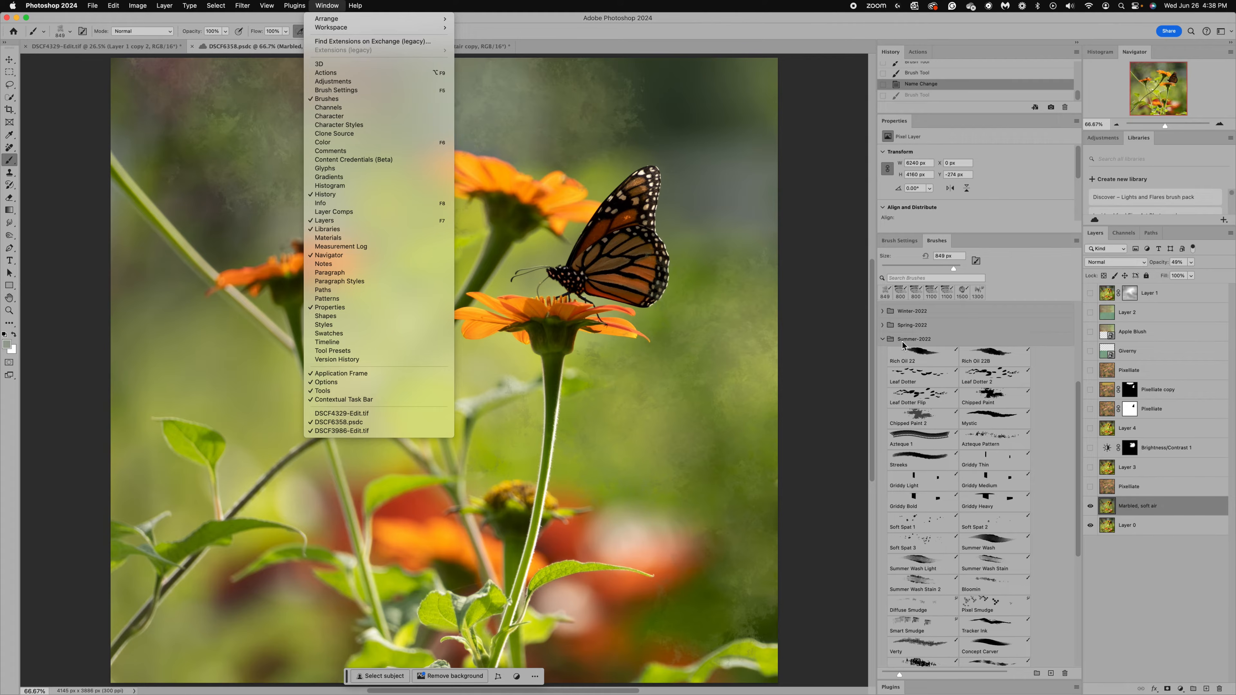
pyautogui.click(827, 360)
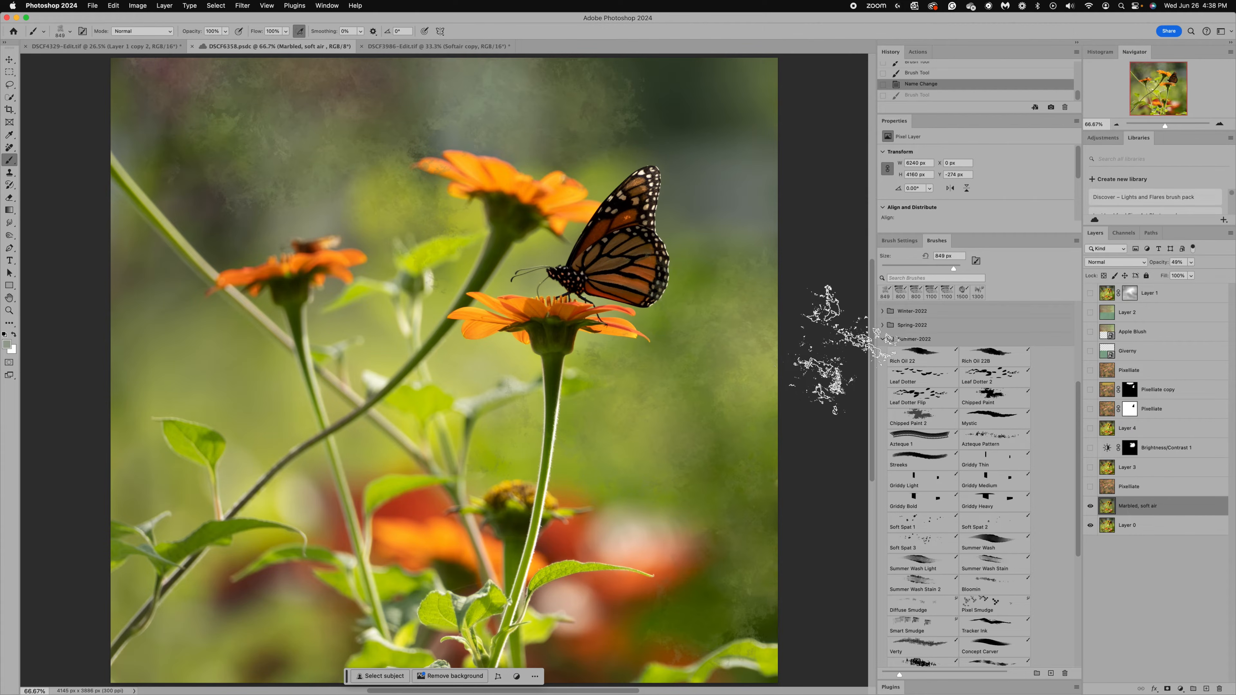
# - Hide the "Marbled, soft air" layer, save the document, and toggle the layer to compare the photo with and without it
pyautogui.click(1090, 506)
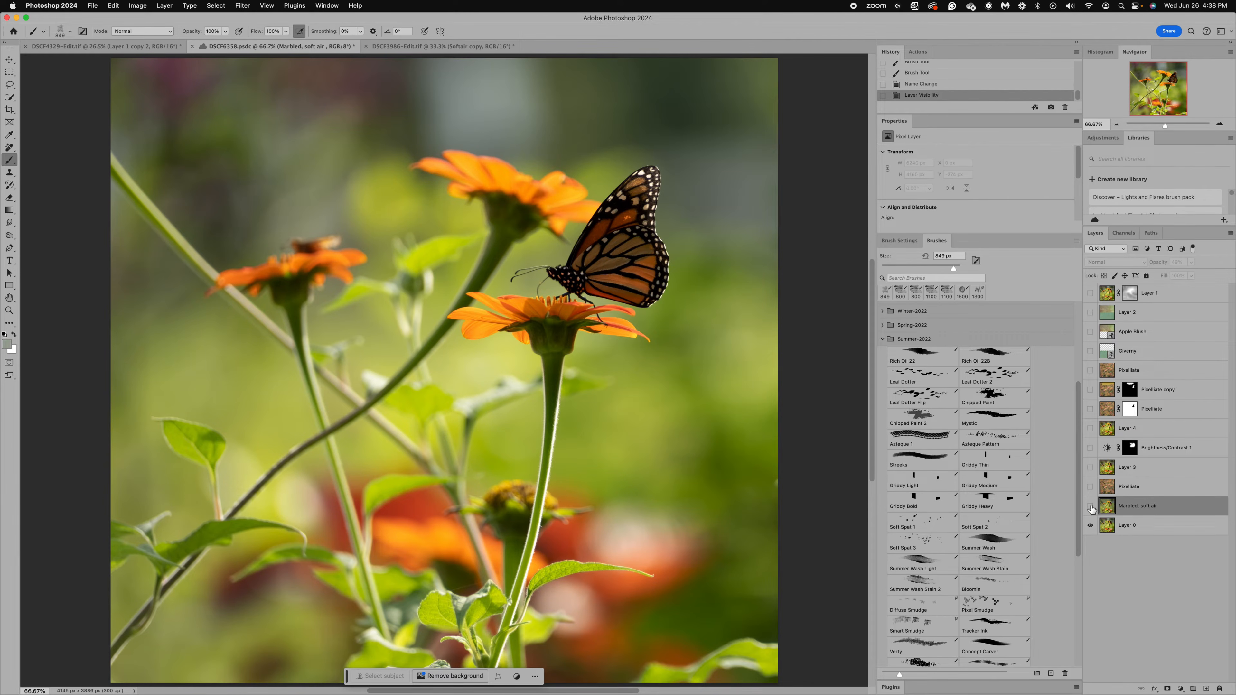
pyautogui.press('super+s')
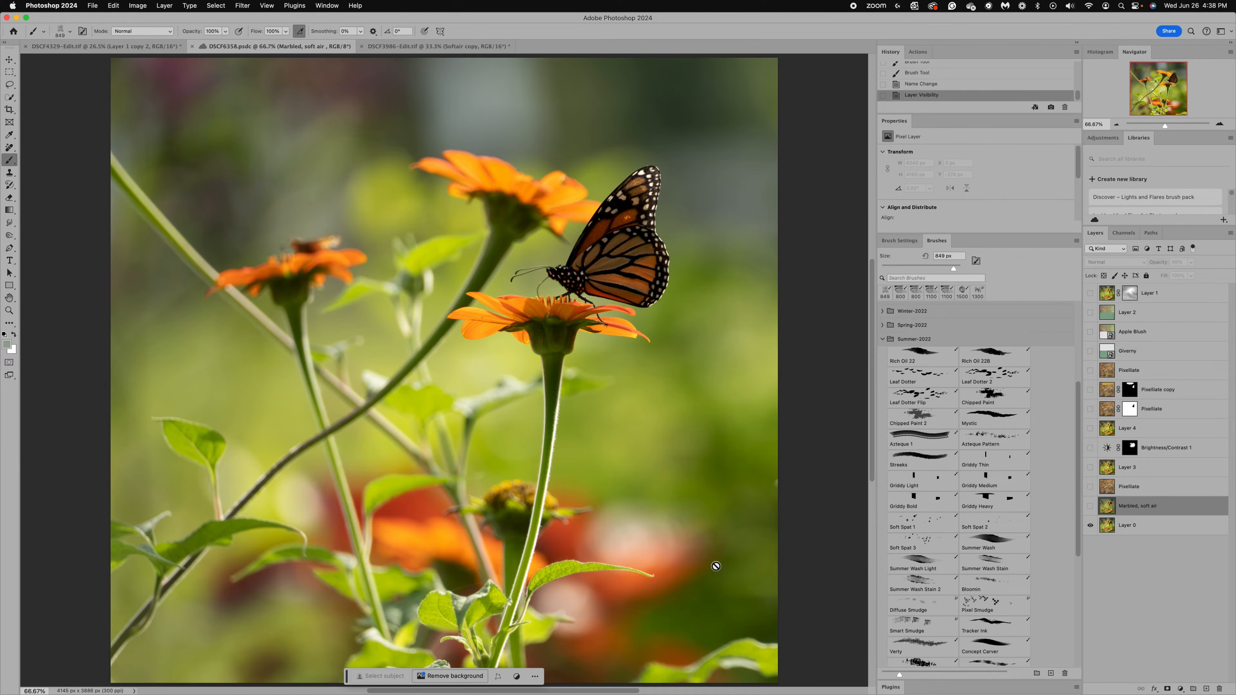
pyautogui.click(1089, 506)
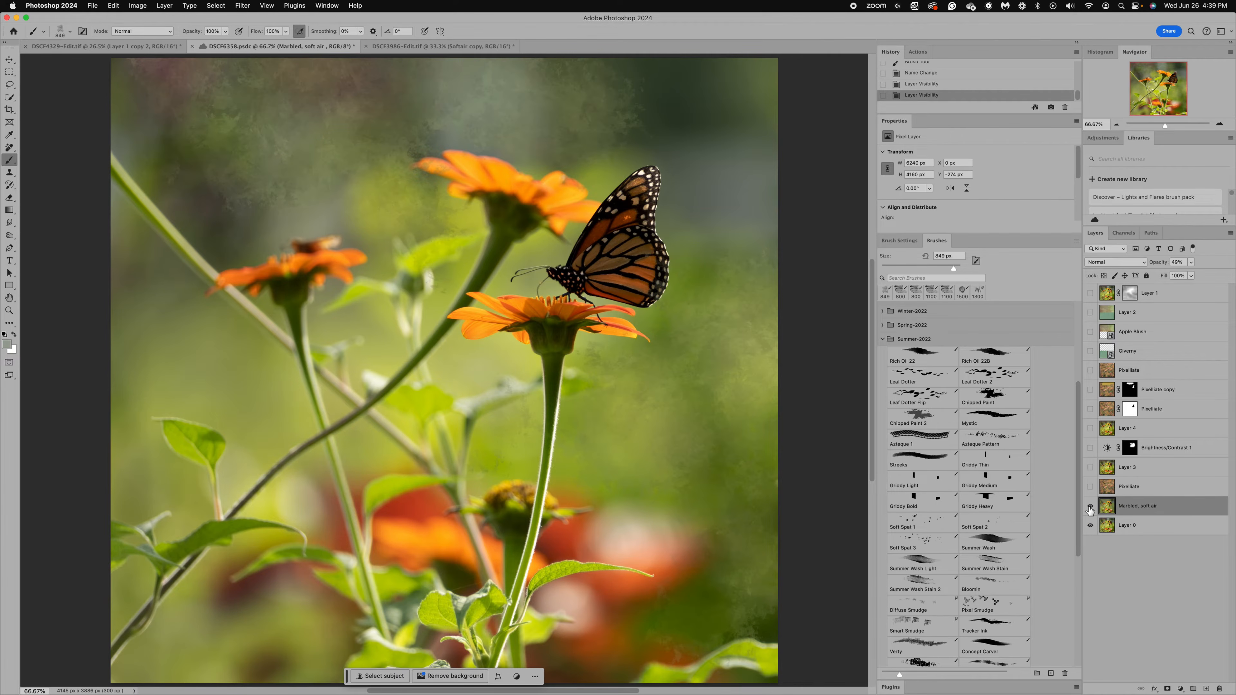
pyautogui.click(1090, 507)
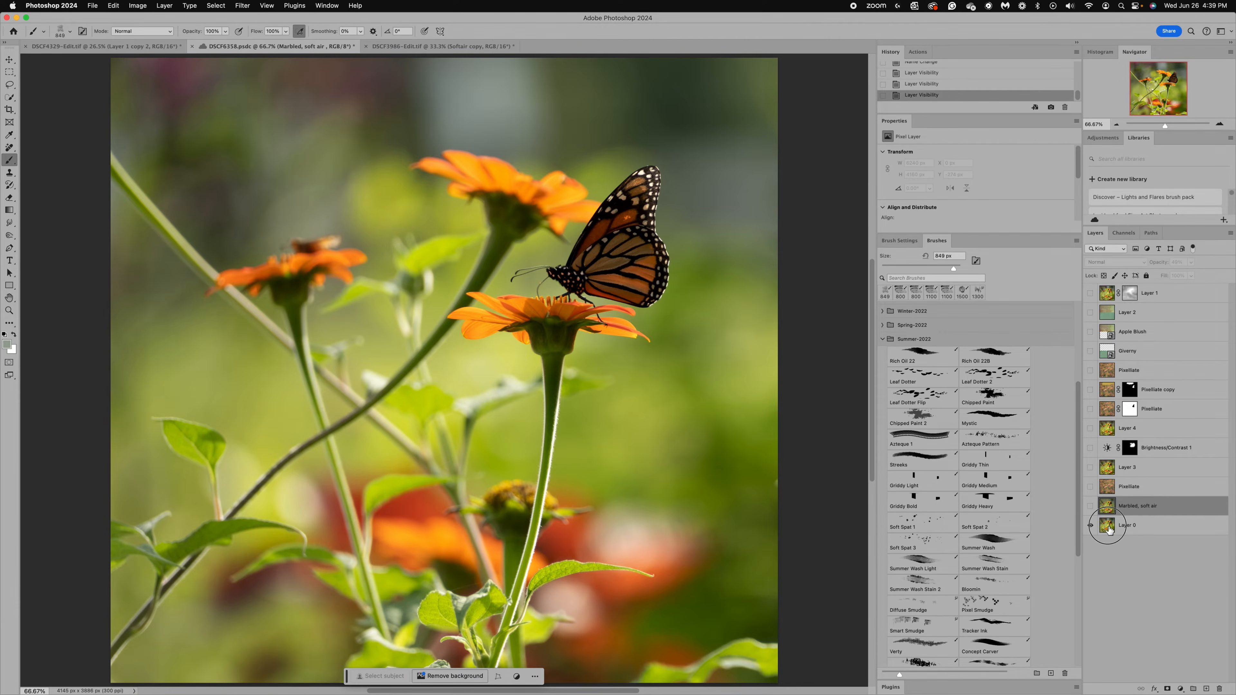
# - Duplicate Layer 0 to get a separate layer for painting
pyautogui.click(1108, 526)
pyautogui.press('super+j')
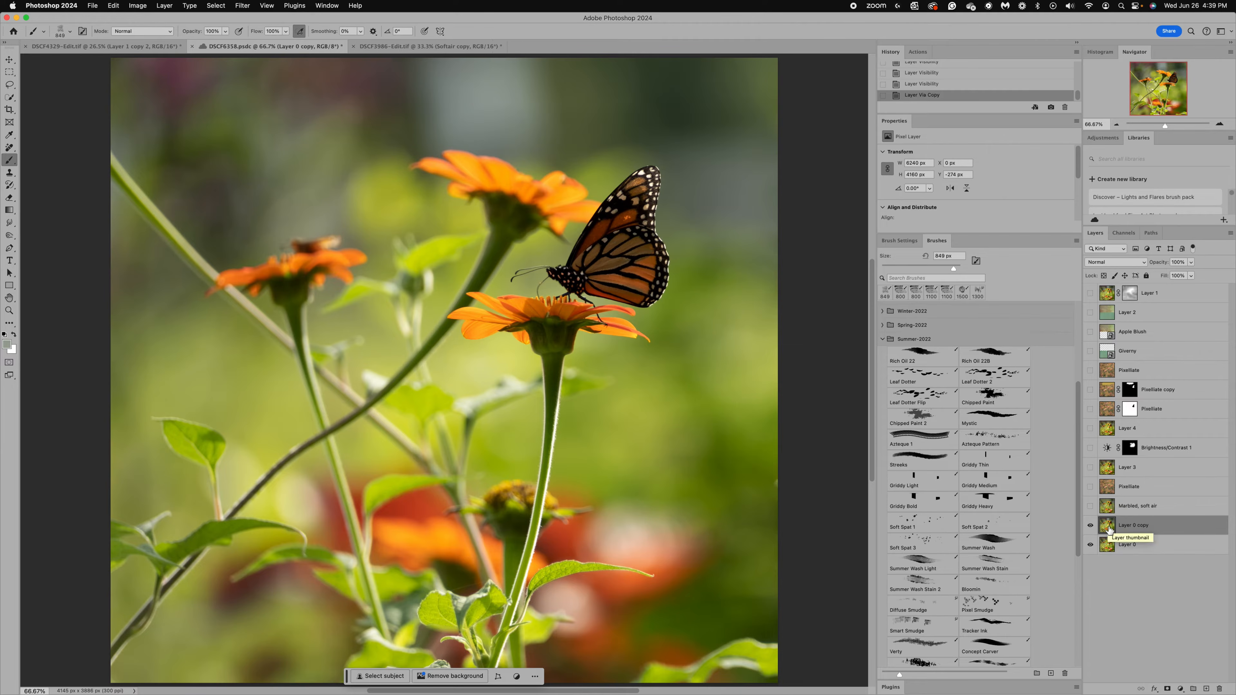
# - Close the Properties panel to make more room for the brush list
pyautogui.click(936, 383)
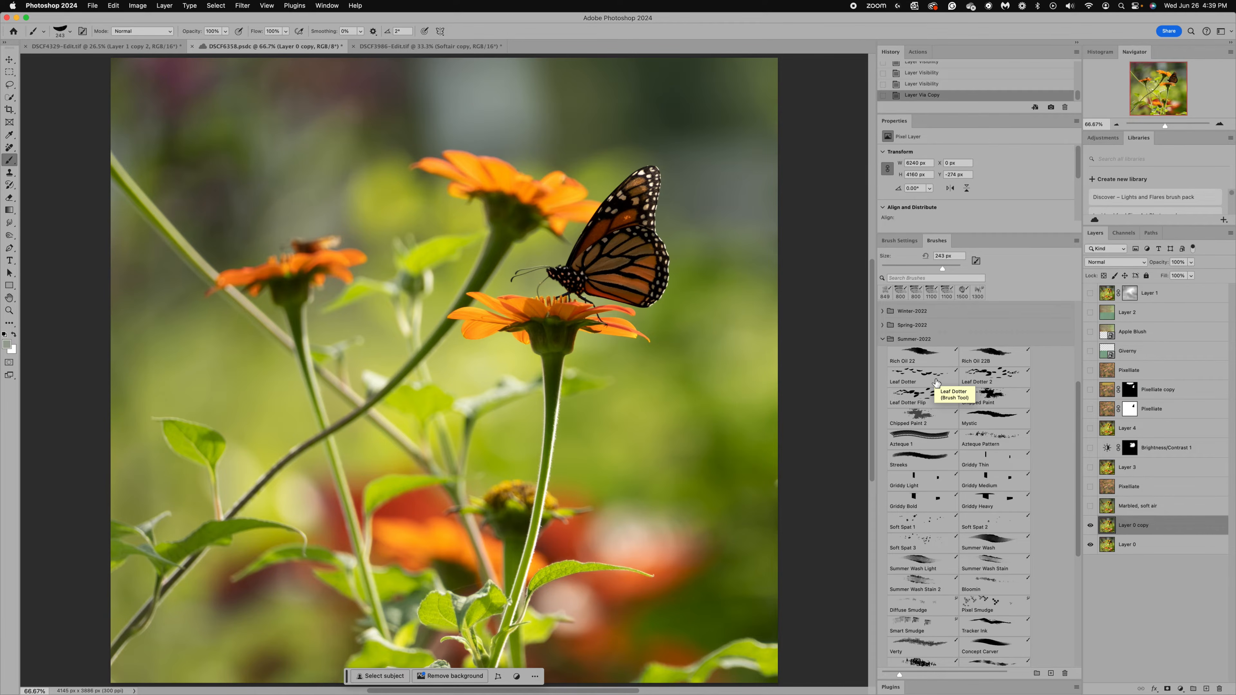
pyautogui.scroll(-2, 936, 383)
pyautogui.click(936, 382)
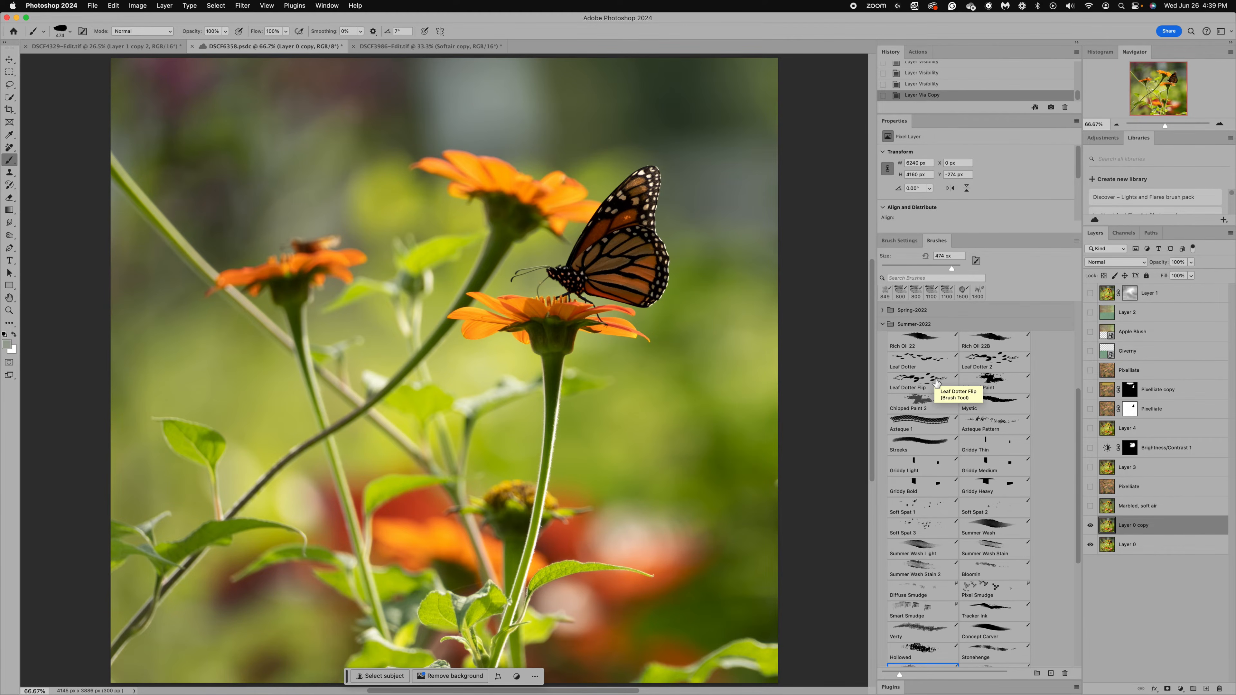
pyautogui.click(1077, 121)
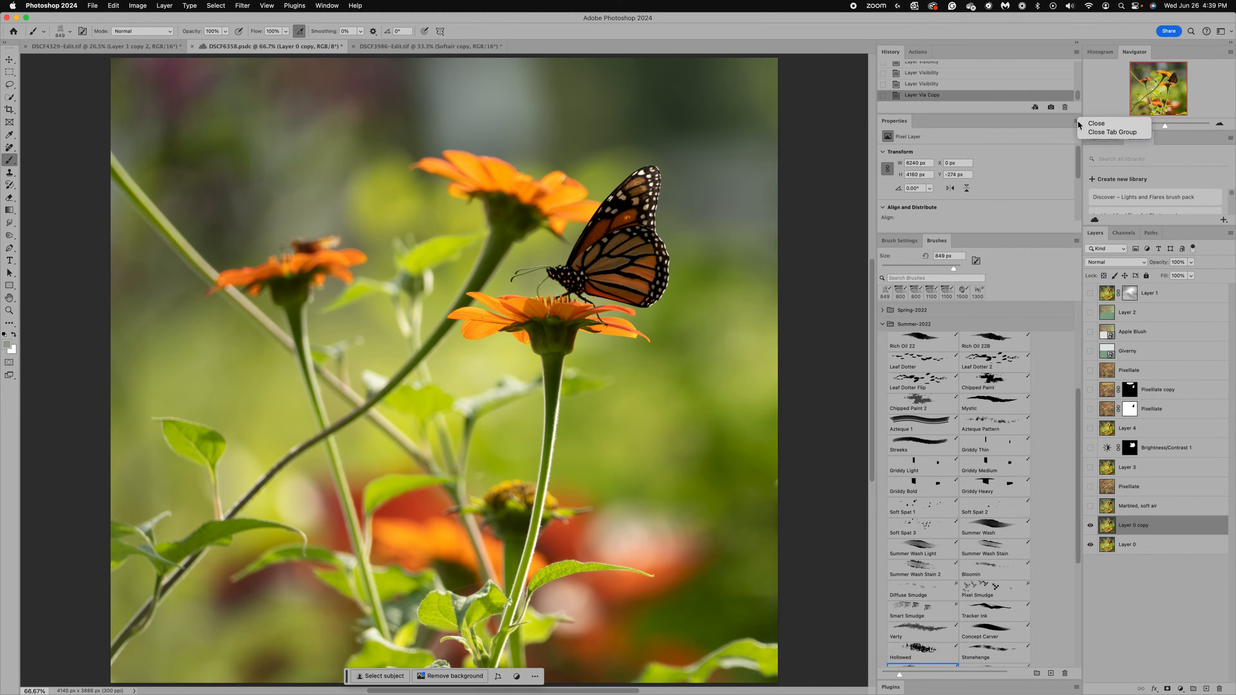
pyautogui.click(1098, 124)
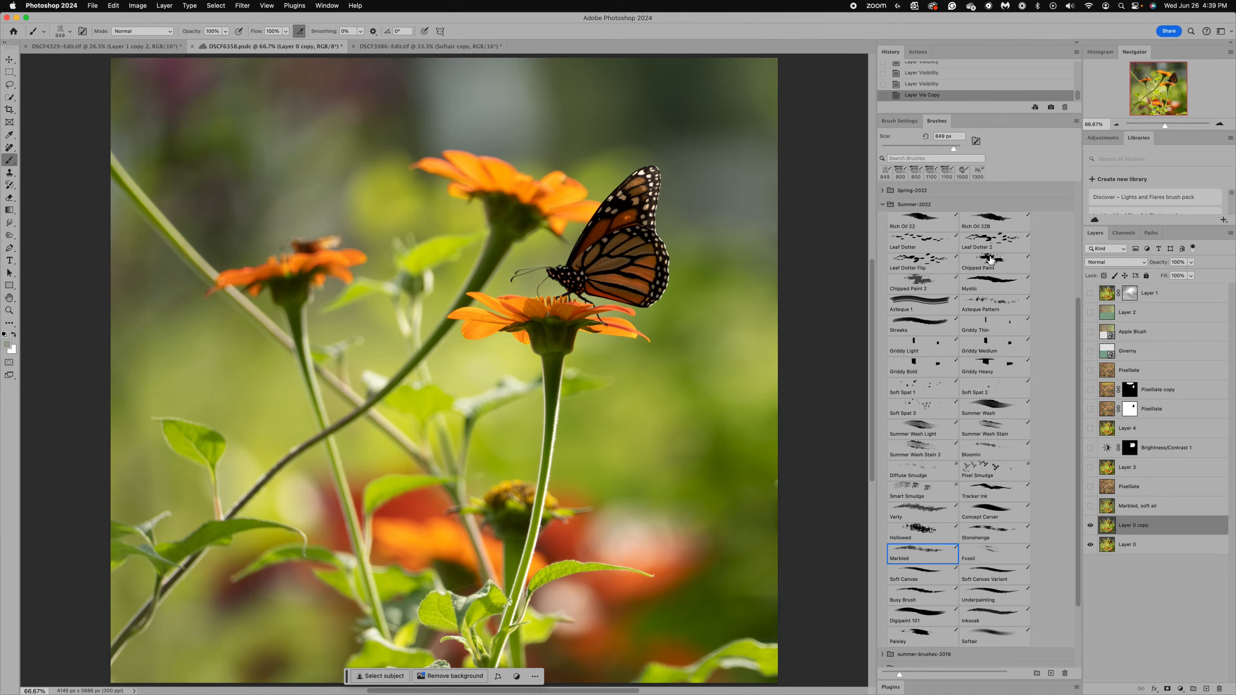
# - Choose the Marbled brush from the Summer-2022 group
pyautogui.scroll(-1, 990, 260)
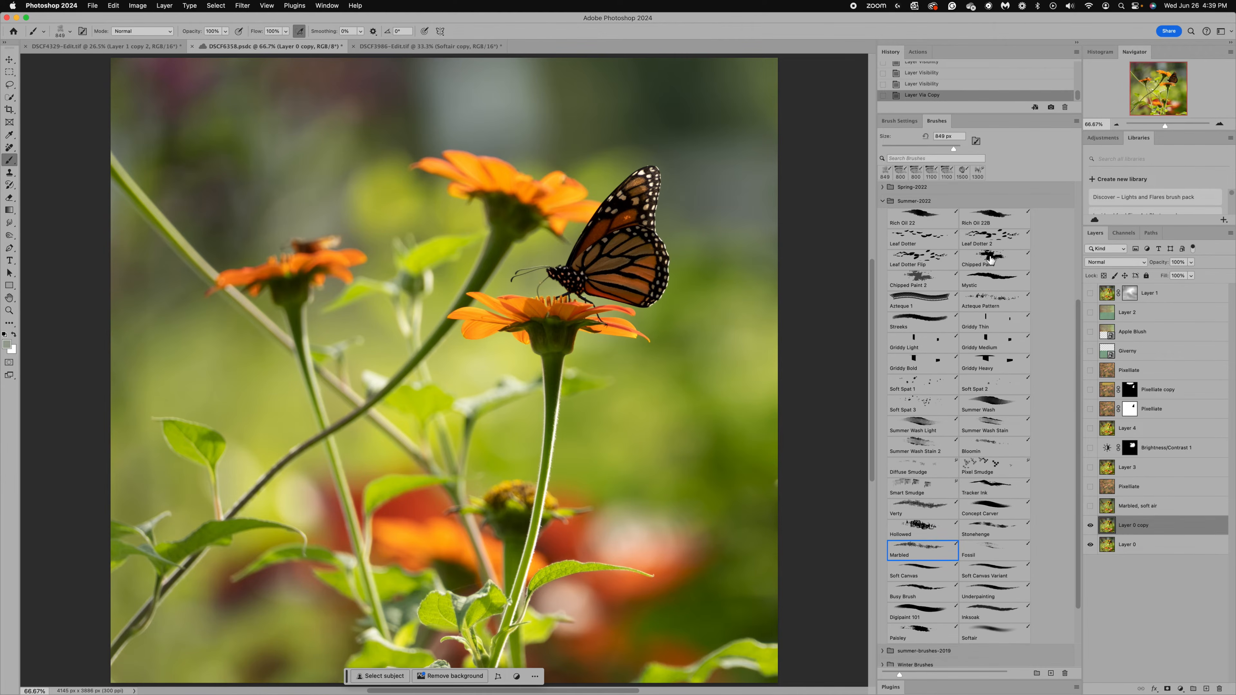
pyautogui.click(1001, 277)
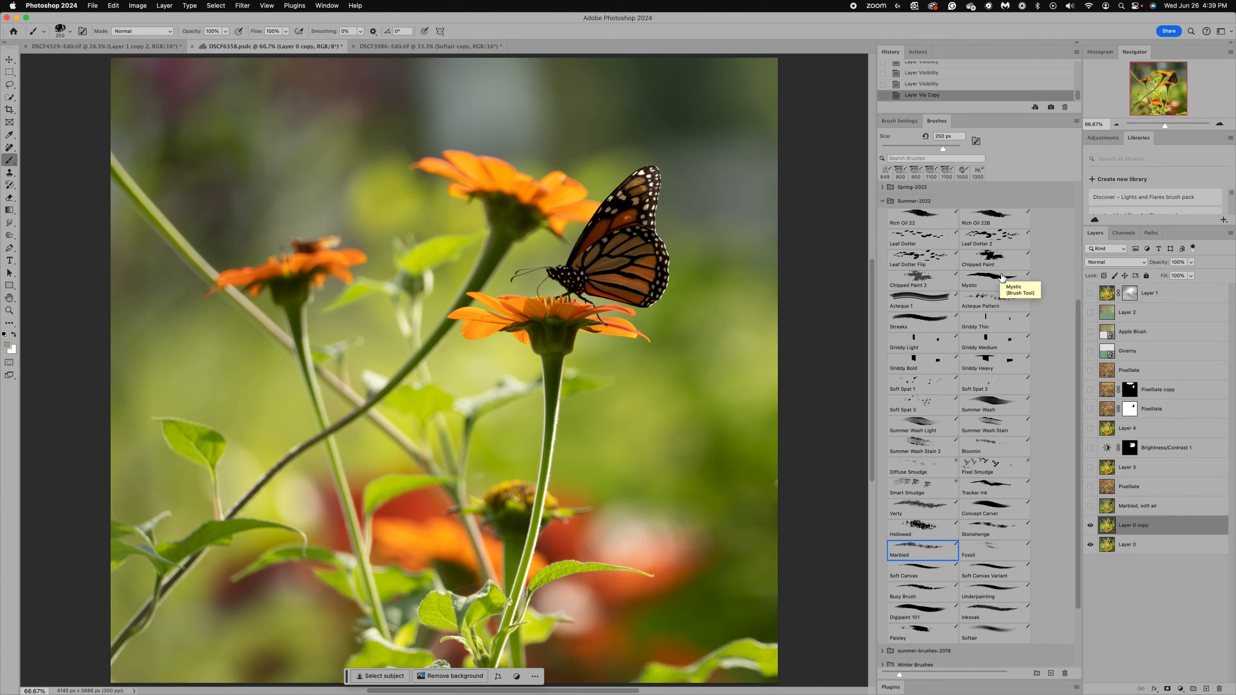
pyautogui.click(915, 553)
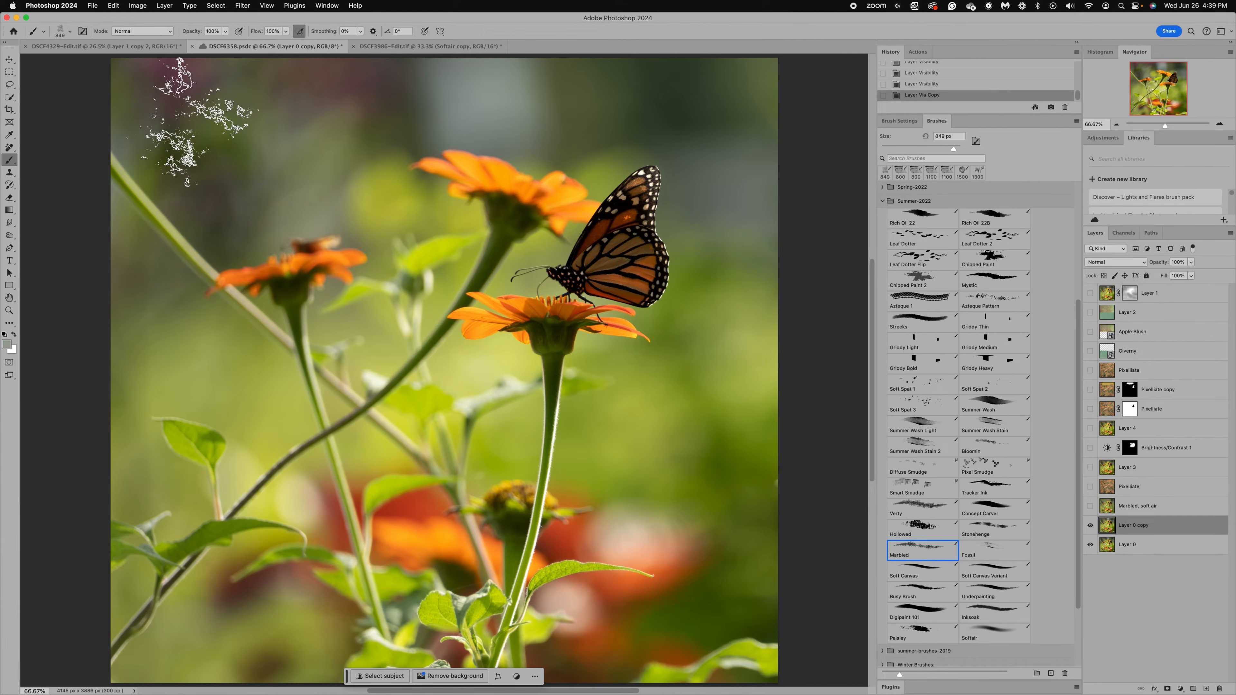
# - Try a wide Marbled brush stroke across the top of the background and undo it
pyautogui.moveTo(195, 121)
pyautogui.mouseDown()
pyautogui.moveTo(276, 147)
pyautogui.moveTo(233, 115)
pyautogui.moveTo(294, 96)
pyautogui.moveTo(247, 120)
pyautogui.moveTo(260, 129)
pyautogui.moveTo(419, 92)
pyautogui.moveTo(730, 107)
pyautogui.mouseUp()
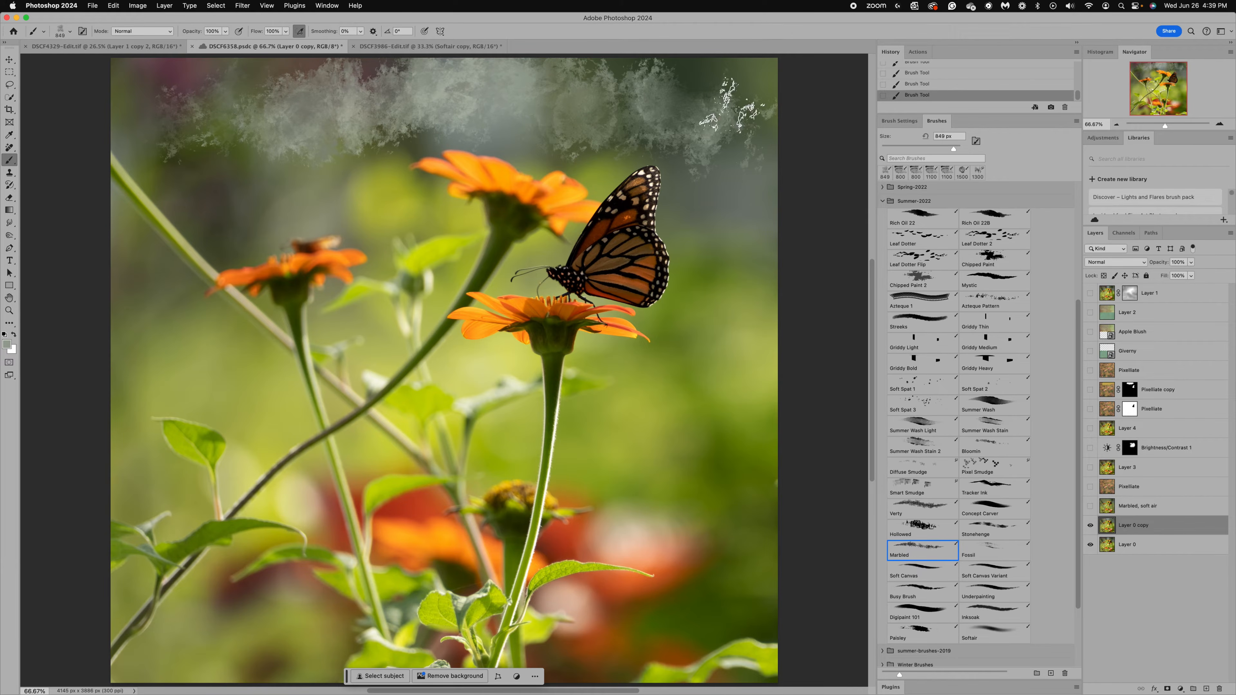
pyautogui.press('super+z')
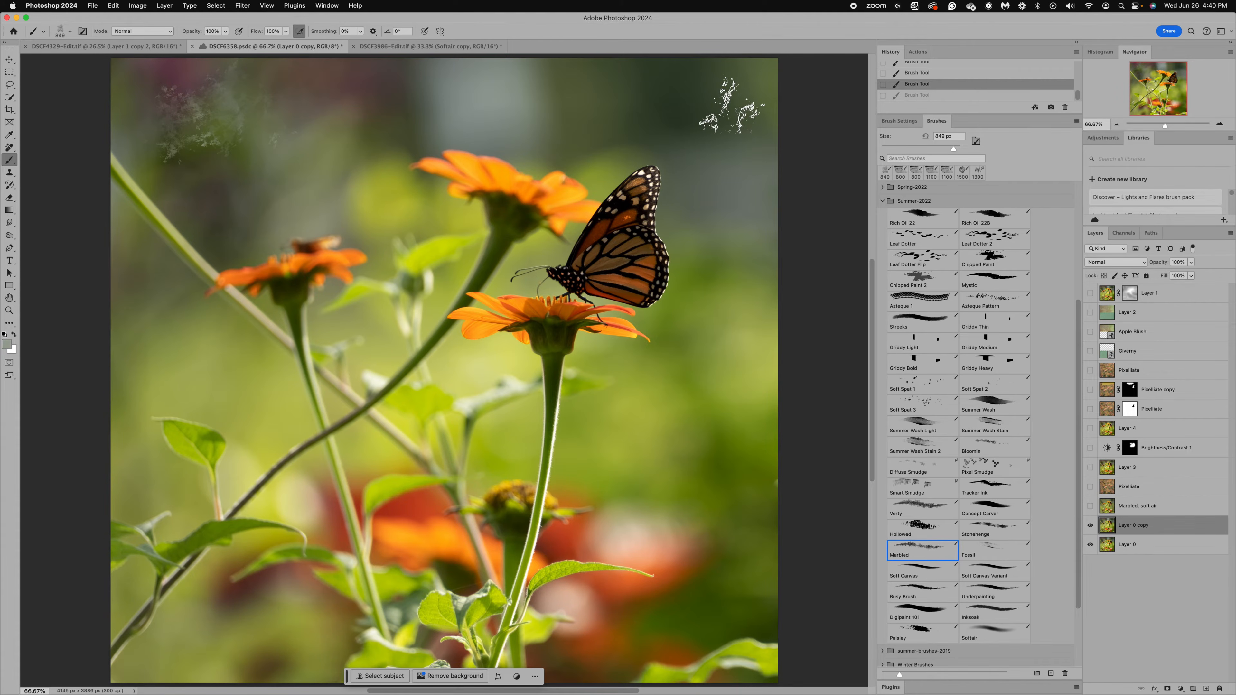
pyautogui.press('super+z')
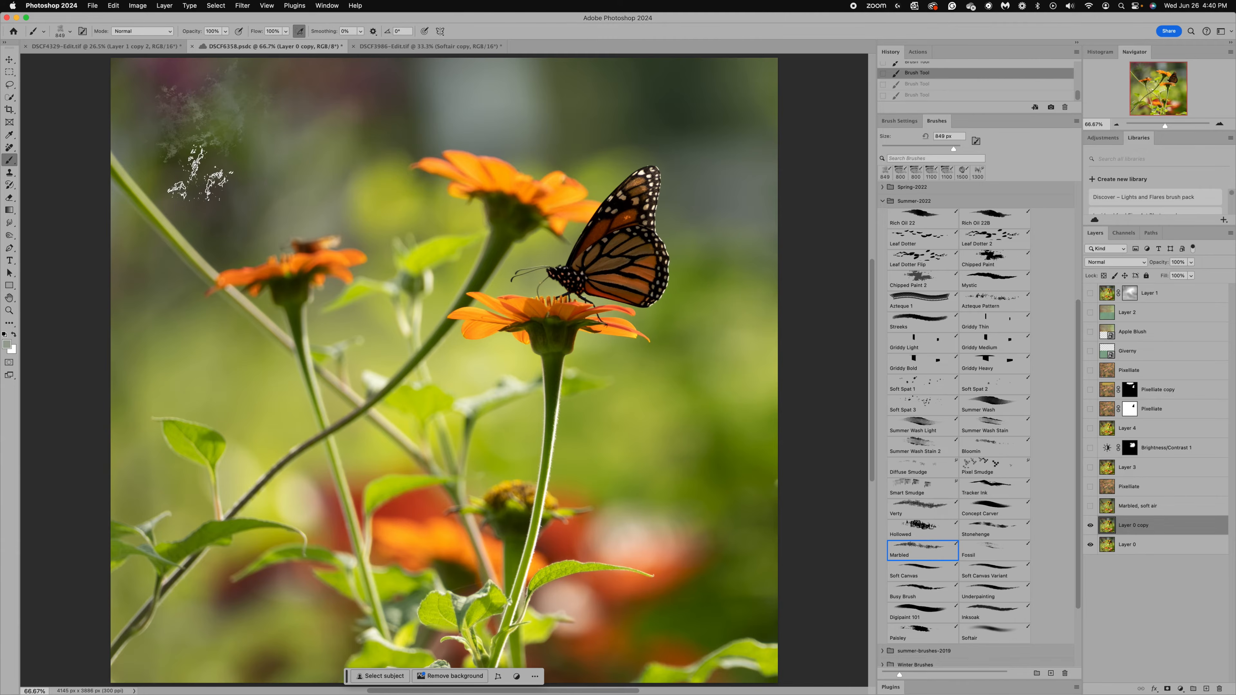
# - Paint short, separate dabs of Marbled texture along the blurred background above the flowers and butterfly
pyautogui.click(226, 180)
pyautogui.moveTo(286, 186)
pyautogui.mouseDown()
pyautogui.moveTo(258, 134)
pyautogui.moveTo(267, 122)
pyautogui.mouseUp()
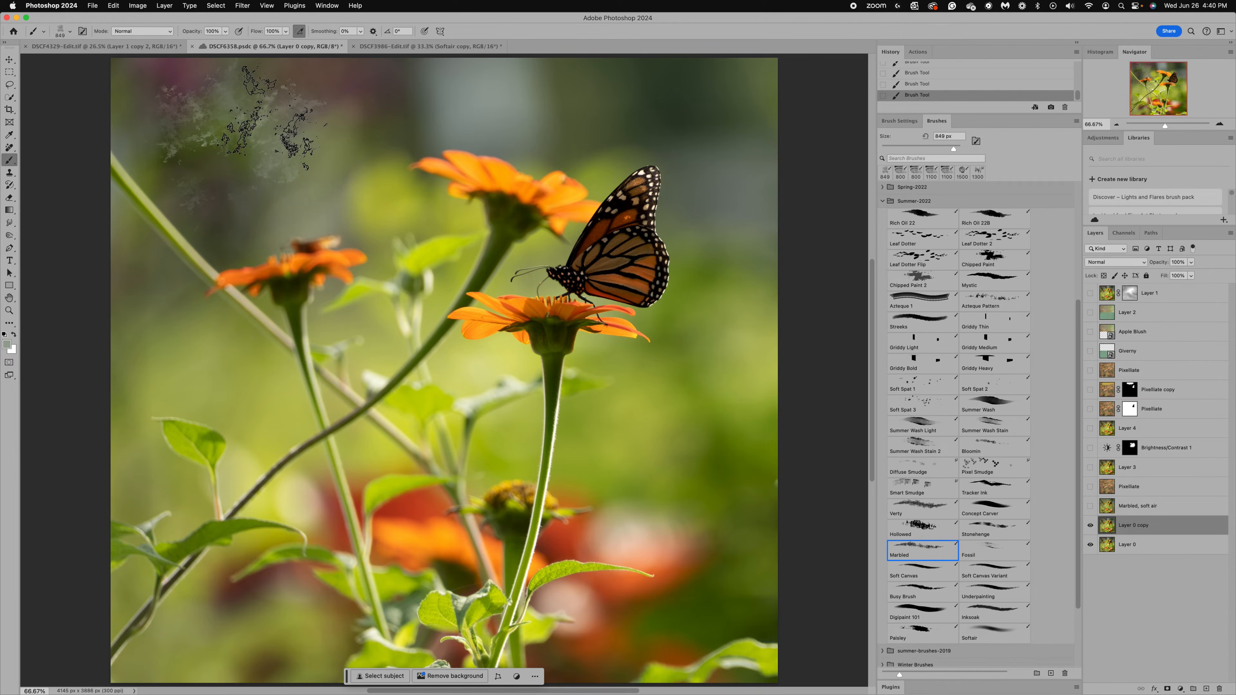
pyautogui.moveTo(335, 90)
pyautogui.mouseDown()
pyautogui.moveTo(367, 150)
pyautogui.moveTo(391, 119)
pyautogui.mouseUp()
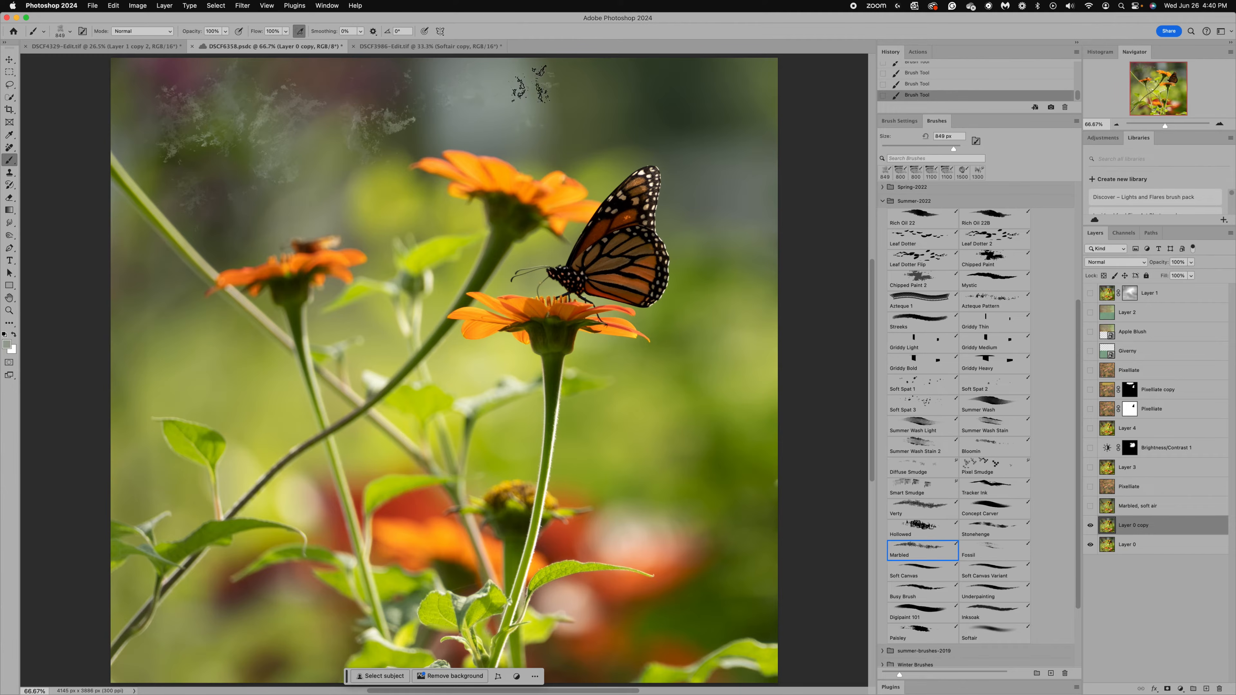
pyautogui.moveTo(530, 90)
pyautogui.mouseDown()
pyautogui.moveTo(567, 116)
pyautogui.moveTo(669, 126)
pyautogui.moveTo(756, 102)
pyautogui.mouseUp()
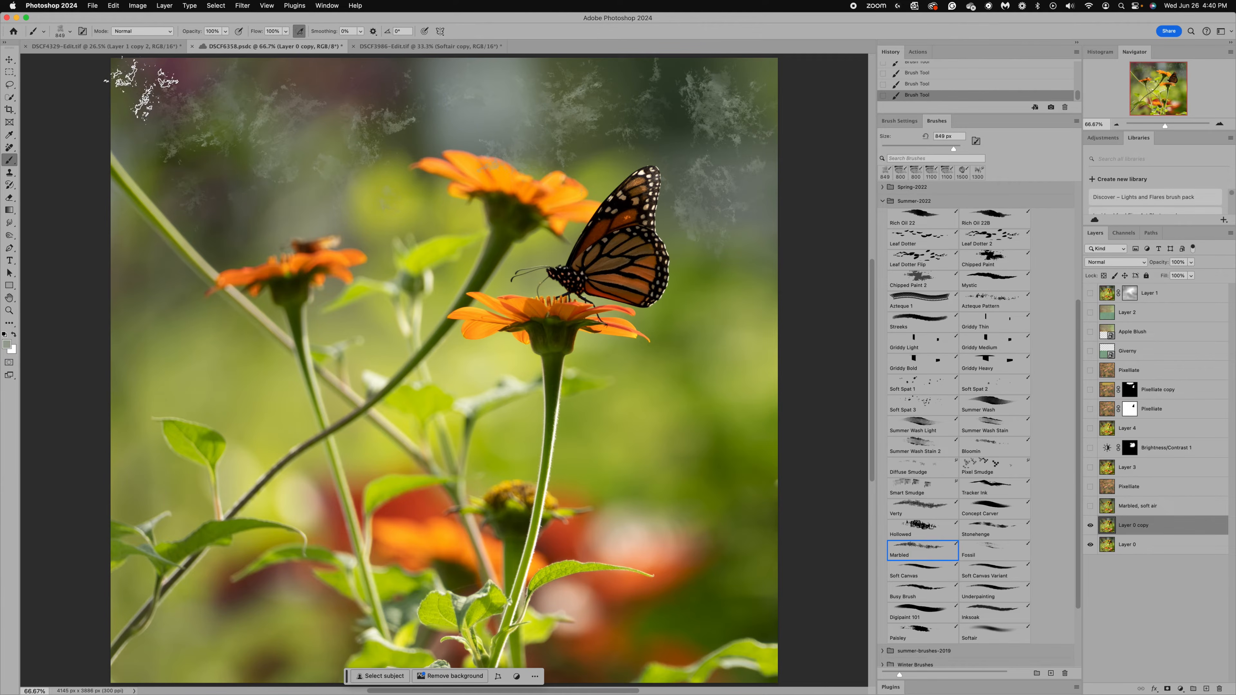
# - Enlarge the Marbled brush to 2100 px and paint its texture broadly over the image on Layer 0 copy
pyautogui.press(']')
pyautogui.press(']')
pyautogui.press(']')
pyautogui.press(']')
pyautogui.press(']')
pyautogui.press(']')
pyautogui.press(']')
pyautogui.press(']')
pyautogui.press(']')
pyautogui.press(']')
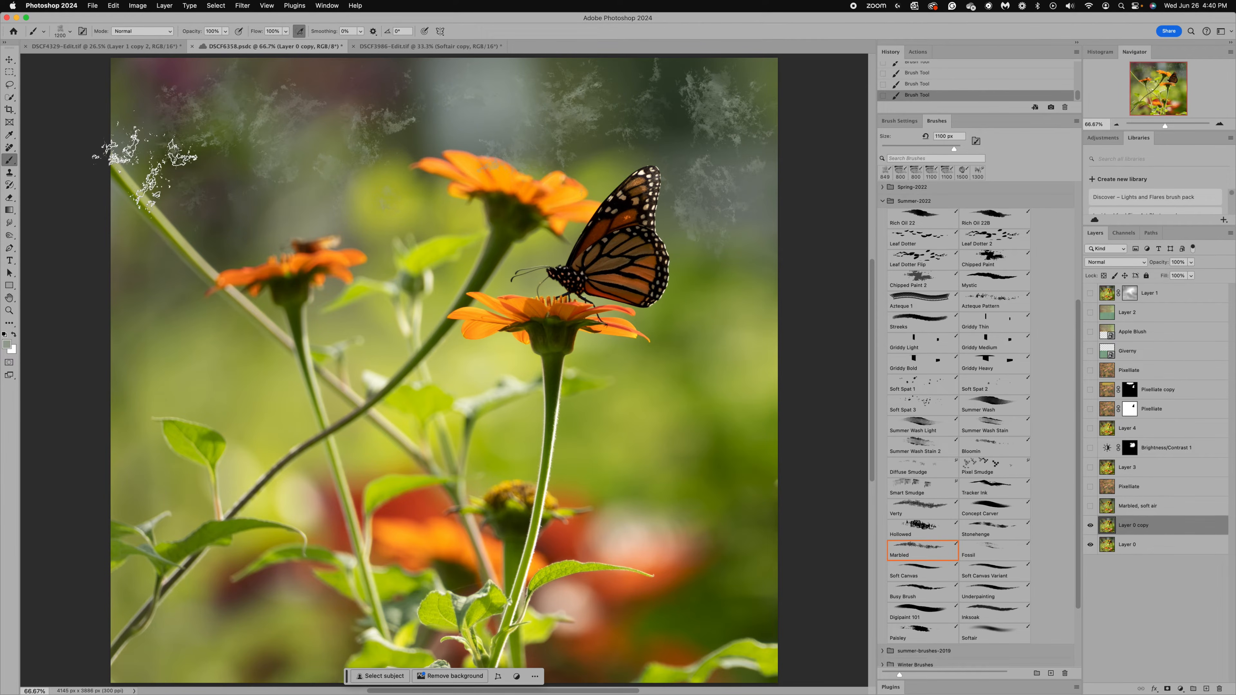
pyautogui.press(']')
pyautogui.press(']')
pyautogui.press(']')
pyautogui.moveTo(157, 179)
pyautogui.mouseDown()
pyautogui.moveTo(157, 123)
pyautogui.moveTo(213, 150)
pyautogui.moveTo(285, 213)
pyautogui.moveTo(389, 236)
pyautogui.moveTo(442, 232)
pyautogui.moveTo(476, 221)
pyautogui.moveTo(472, 135)
pyautogui.moveTo(450, 113)
pyautogui.moveTo(393, 112)
pyautogui.moveTo(641, 142)
pyautogui.moveTo(670, 176)
pyautogui.moveTo(668, 359)
pyautogui.moveTo(685, 464)
pyautogui.moveTo(561, 464)
pyautogui.moveTo(687, 497)
pyautogui.moveTo(444, 449)
pyautogui.moveTo(457, 434)
pyautogui.moveTo(326, 420)
pyautogui.moveTo(334, 404)
pyautogui.moveTo(173, 378)
pyautogui.moveTo(176, 330)
pyautogui.moveTo(221, 374)
pyautogui.moveTo(209, 378)
pyautogui.moveTo(217, 566)
pyautogui.moveTo(172, 610)
pyautogui.moveTo(315, 644)
pyautogui.moveTo(611, 633)
pyautogui.moveTo(644, 539)
pyautogui.moveTo(723, 561)
pyautogui.moveTo(745, 588)
pyautogui.moveTo(734, 614)
pyautogui.moveTo(727, 468)
pyautogui.moveTo(682, 314)
pyautogui.moveTo(550, 82)
pyautogui.moveTo(554, 64)
pyautogui.moveTo(637, 71)
pyautogui.moveTo(375, 92)
pyautogui.mouseUp()
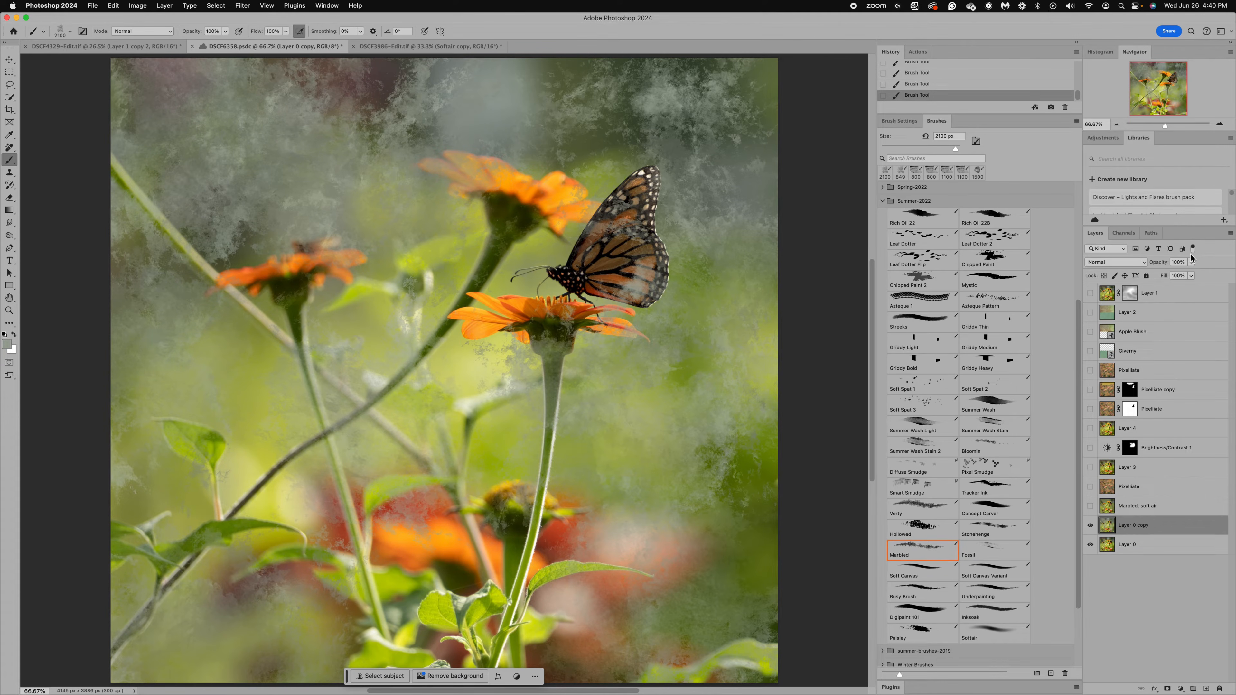
# - Reduce the opacity of Layer 0 copy to 30%
pyautogui.click(1192, 263)
pyautogui.moveTo(1191, 273); pyautogui.dragTo(1161, 275)
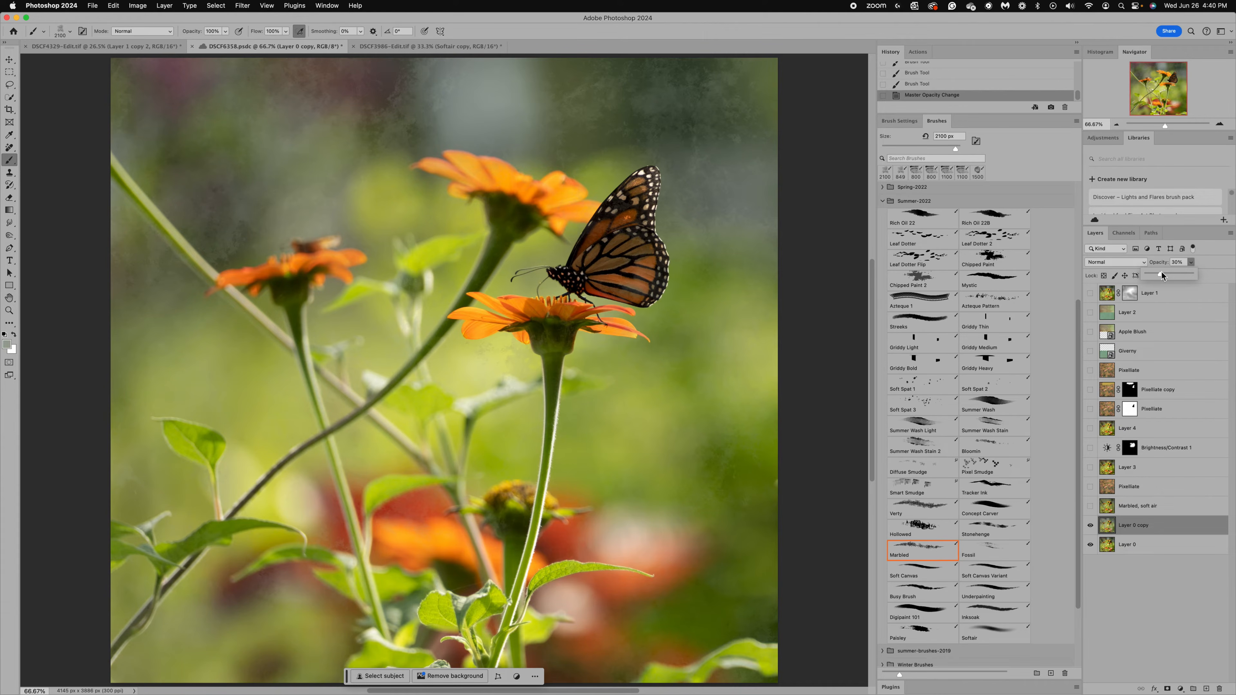
# - Dab more Marbled texture over the stems, leaves and blurred orange flowers in the lower left and centre of the image
pyautogui.click(209, 494)
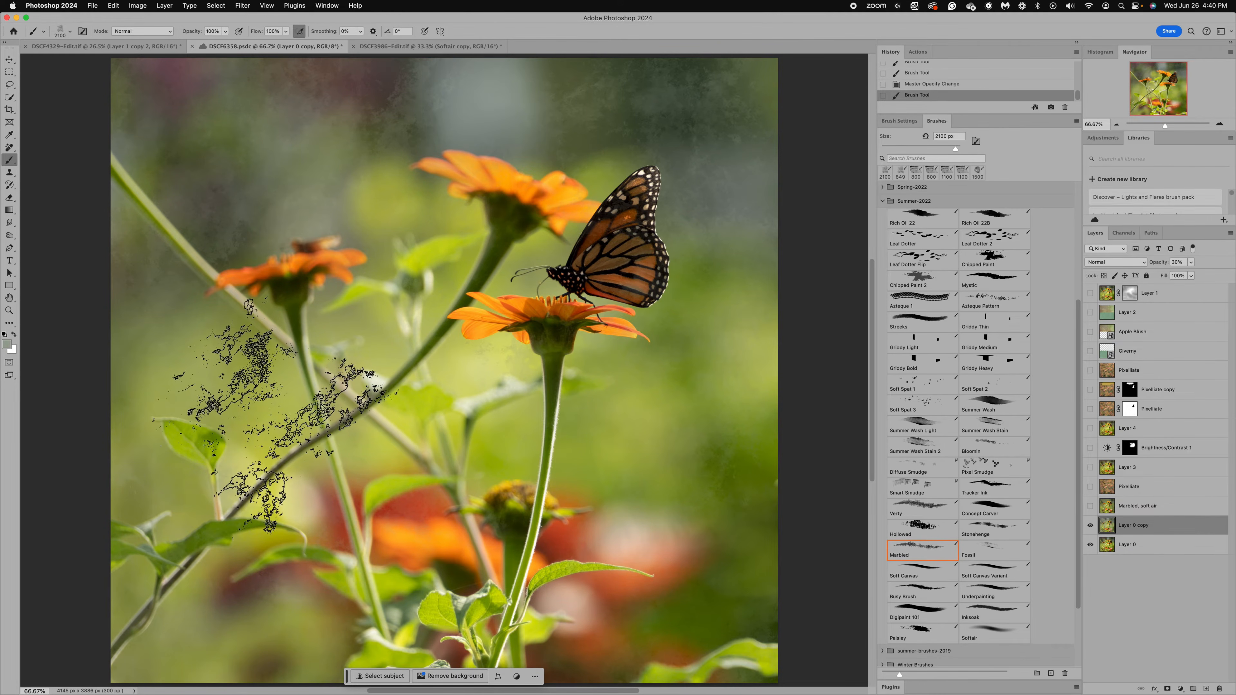
pyautogui.click(276, 417)
pyautogui.click(316, 514)
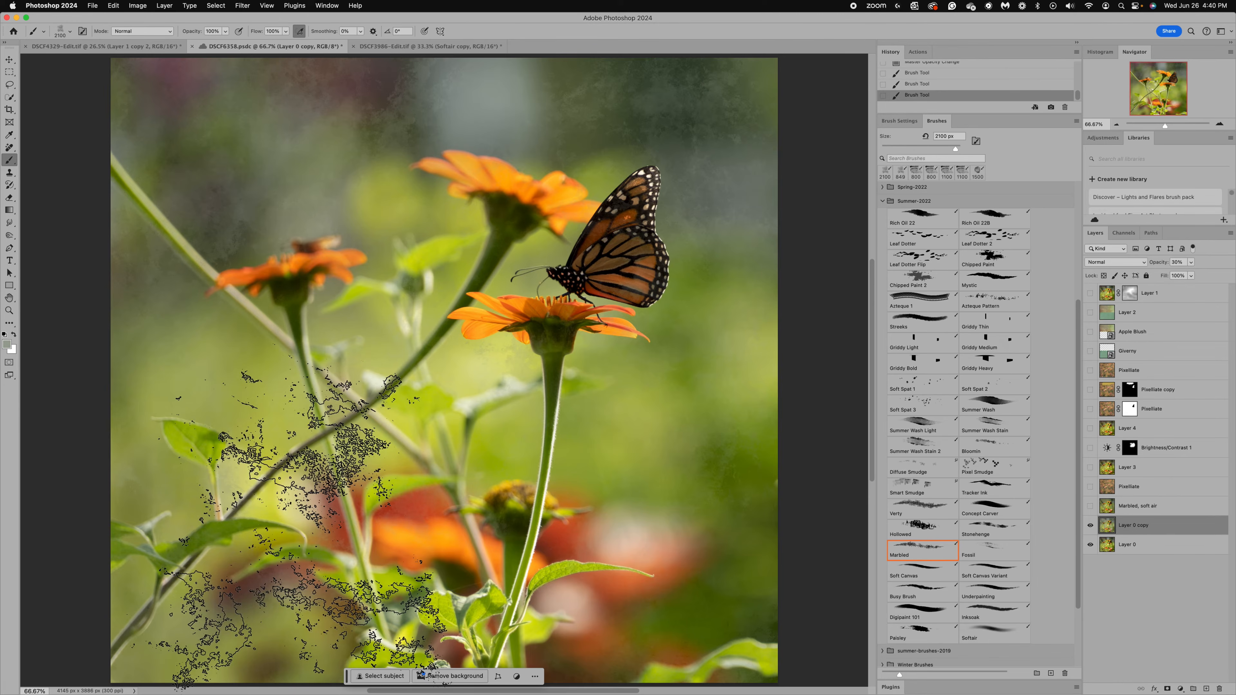
pyautogui.click(419, 506)
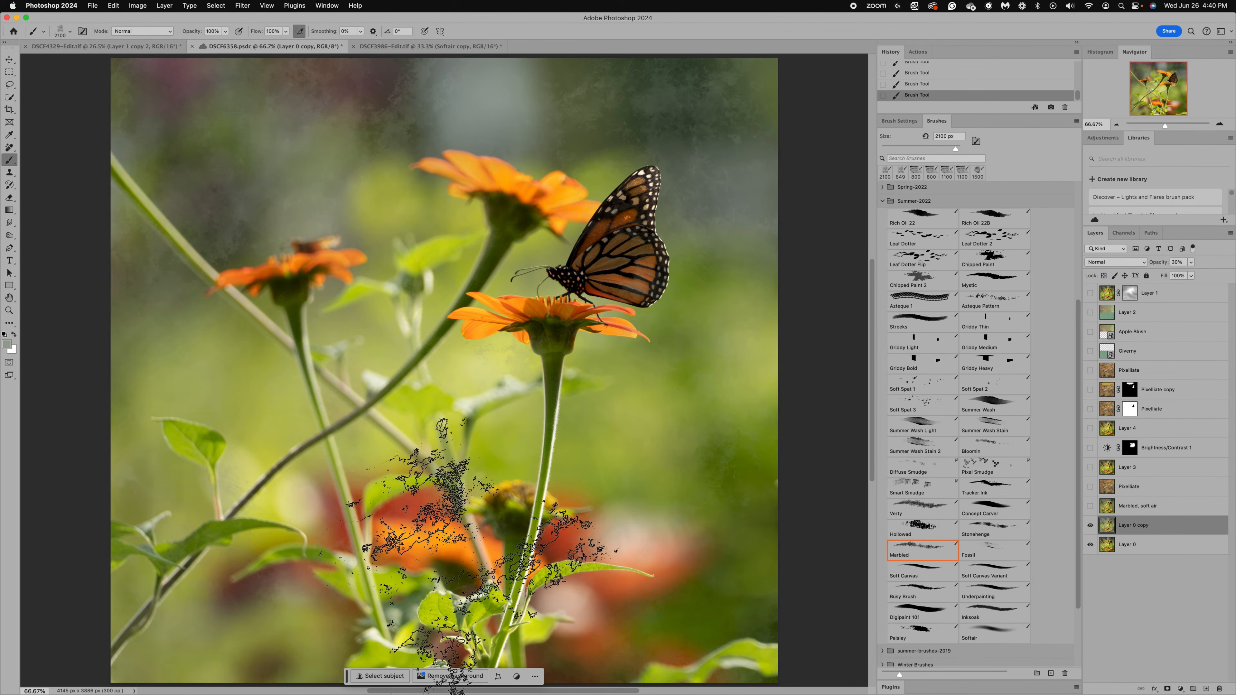
# - Reduce the Marbled brush size to 900 px
pyautogui.press('[')
pyautogui.press('[')
pyautogui.press('[')
pyautogui.press('[')
pyautogui.press('[')
pyautogui.press('[')
pyautogui.press('[')
pyautogui.press('[')
pyautogui.press('[')
pyautogui.press('[')
pyautogui.press('[')
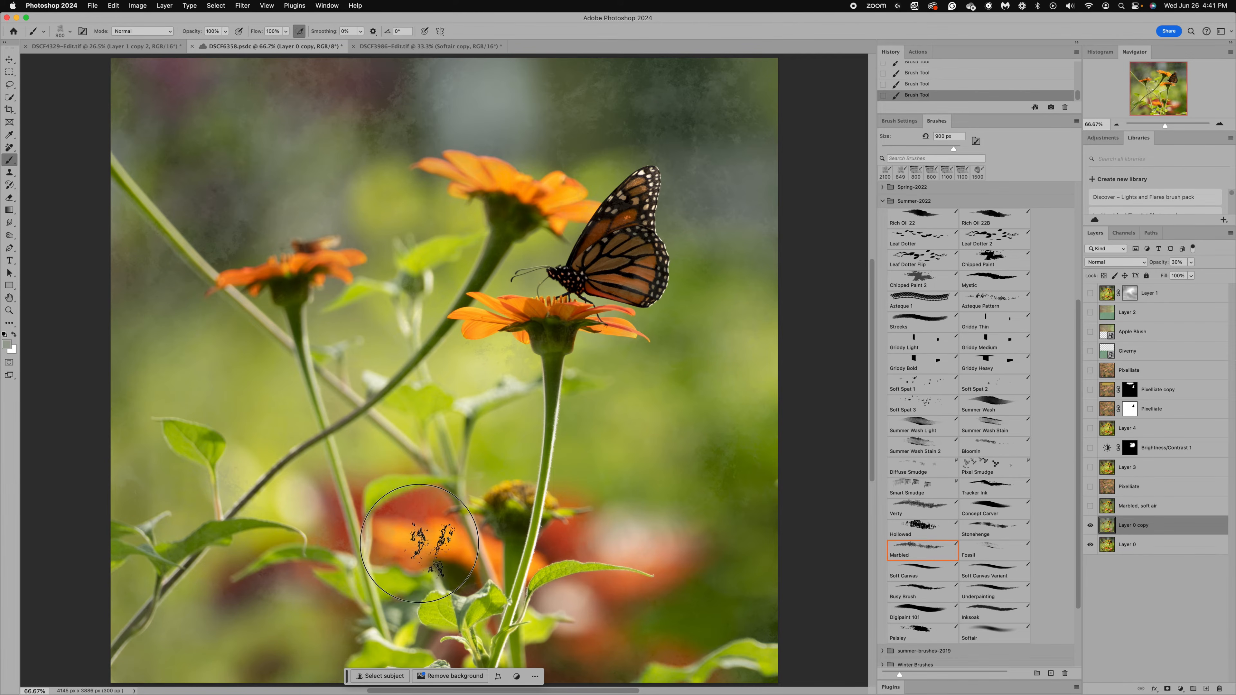
pyautogui.press('[')
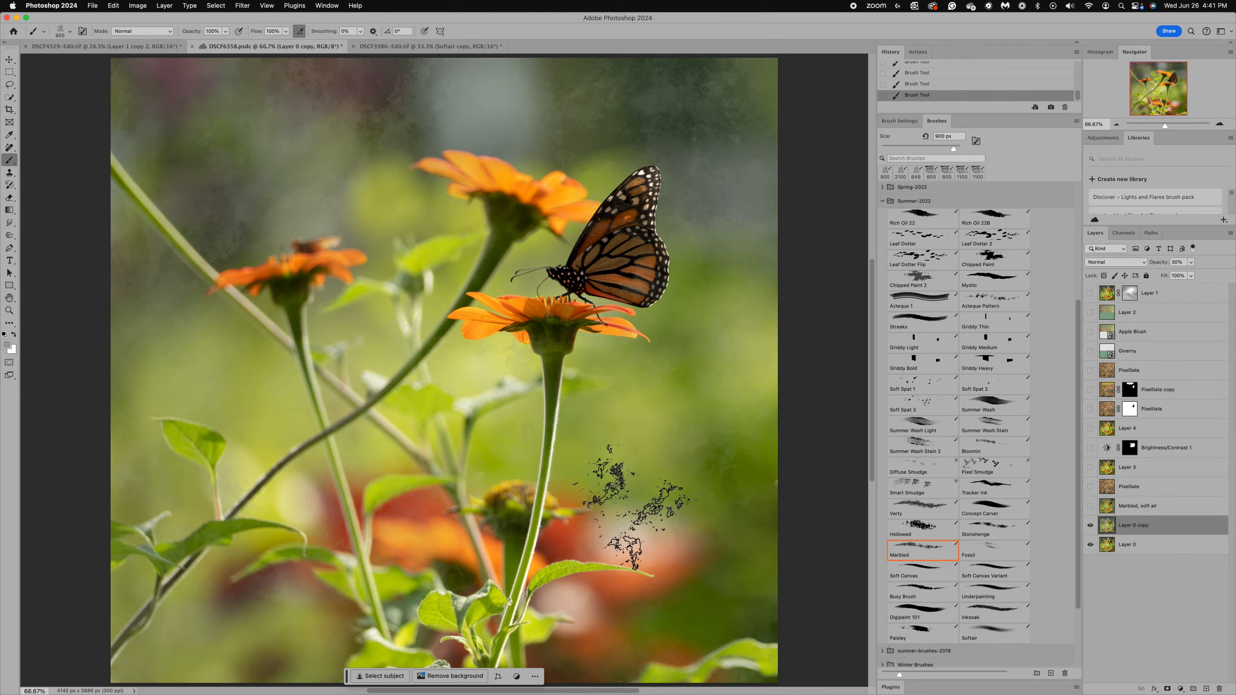
# - Sample the orange of the flower petals as the foreground colour and set the brush opacity to 60%
pyautogui.click(10, 138)
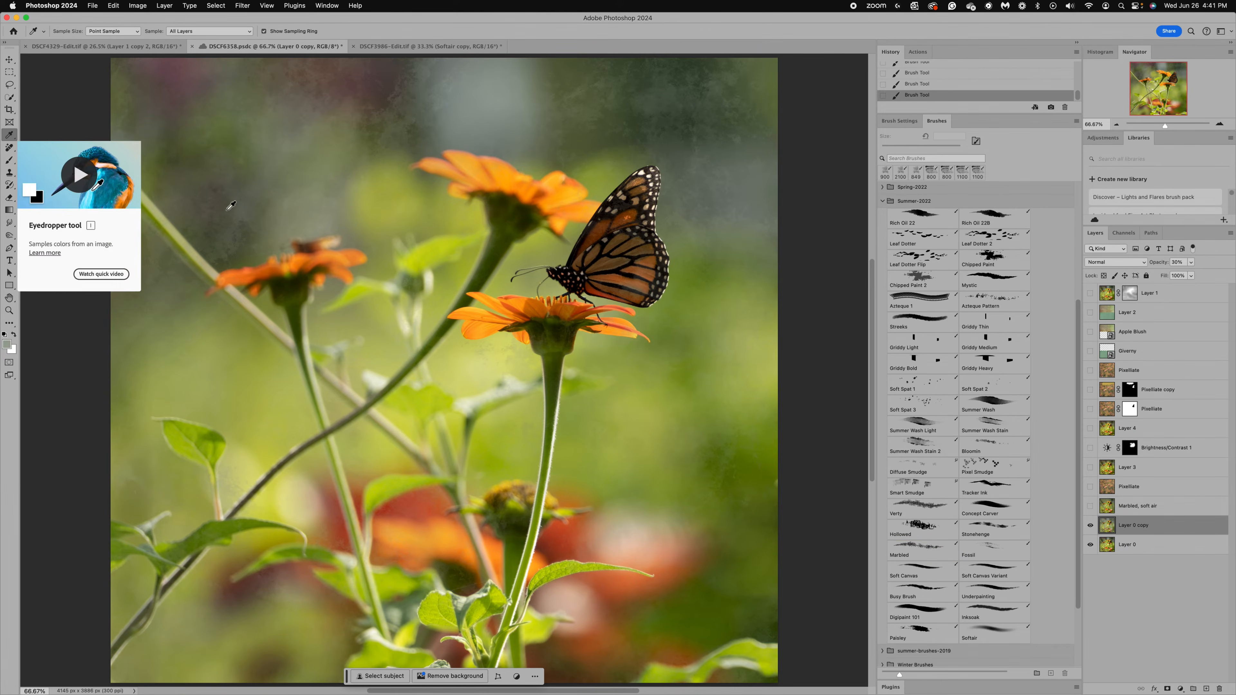
pyautogui.click(320, 260)
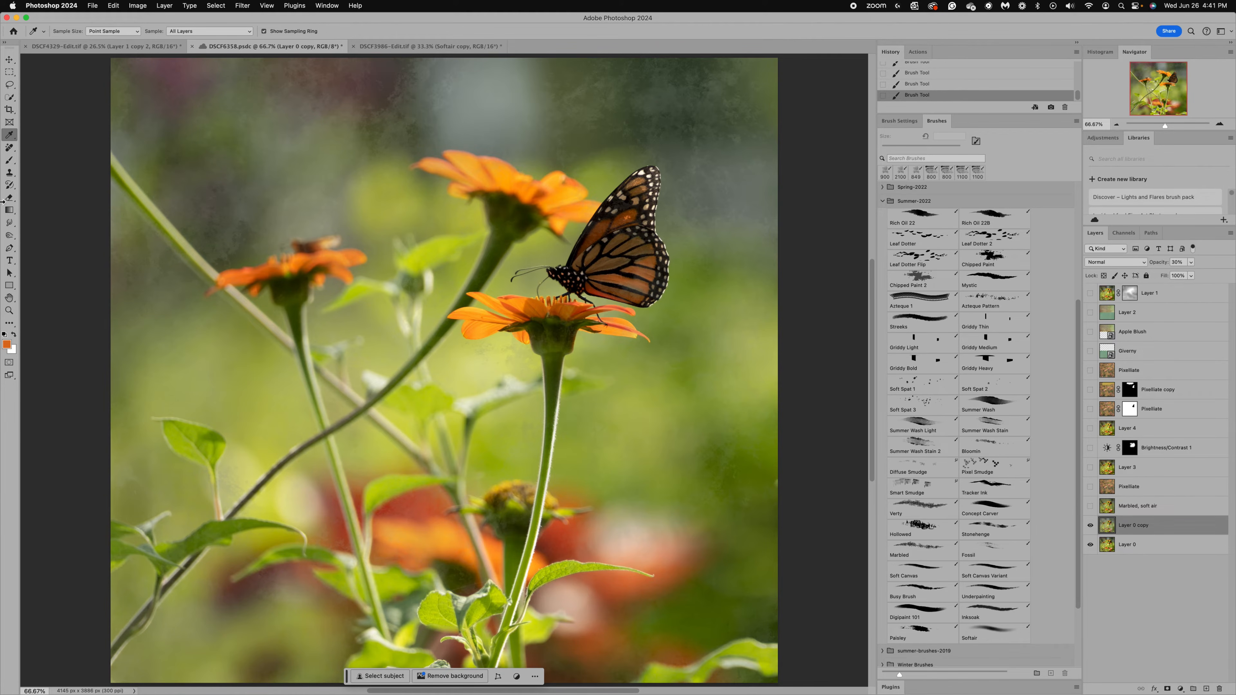
pyautogui.click(10, 159)
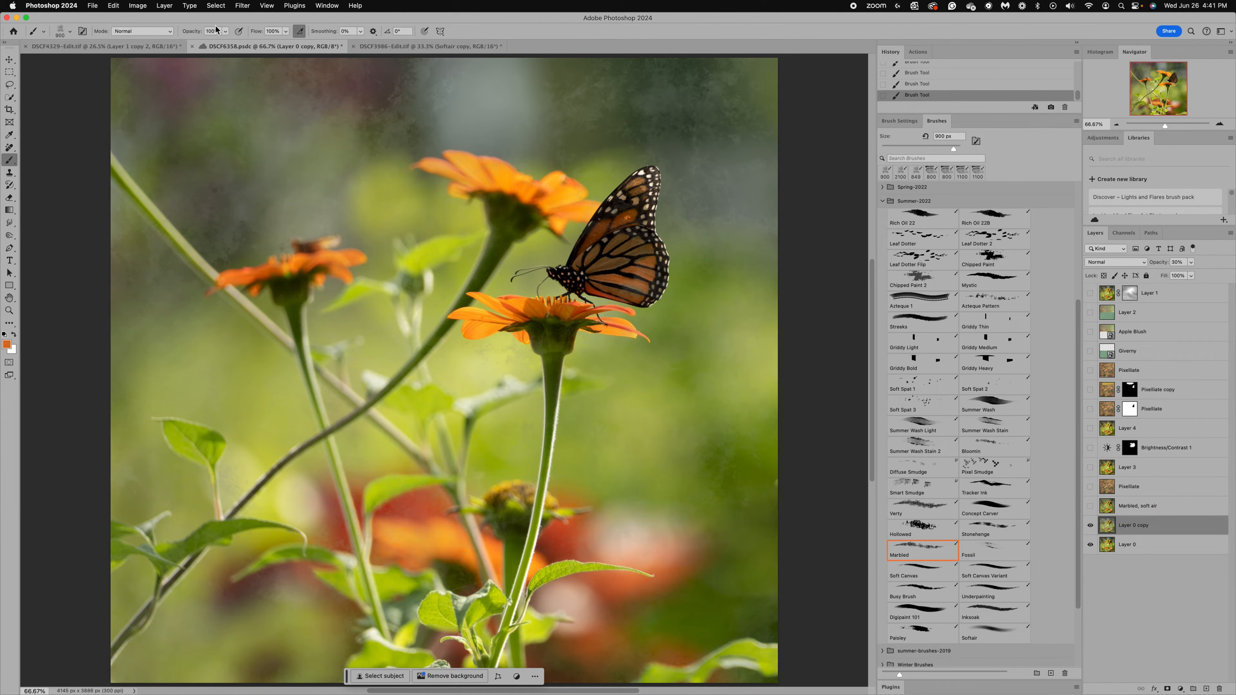
pyautogui.click(226, 31)
pyautogui.moveTo(224, 44); pyautogui.dragTo(191, 44)
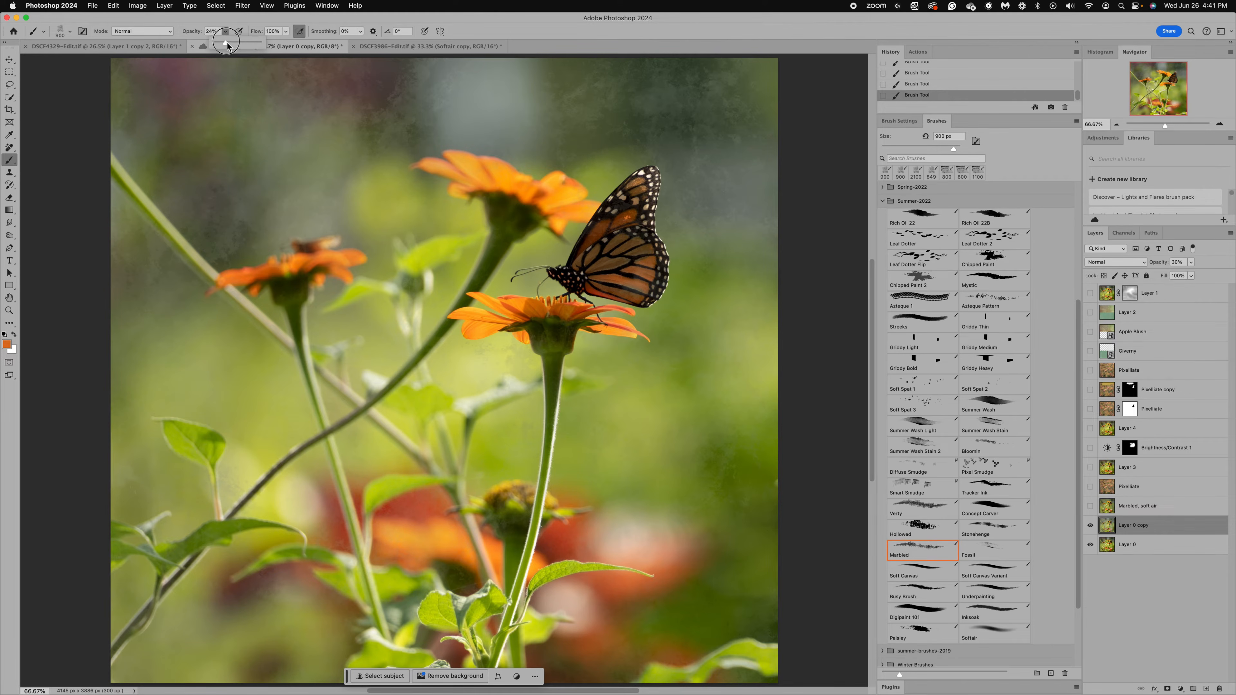
pyautogui.moveTo(227, 43); pyautogui.dragTo(251, 43)
pyautogui.moveTo(226, 42); pyautogui.dragTo(217, 43)
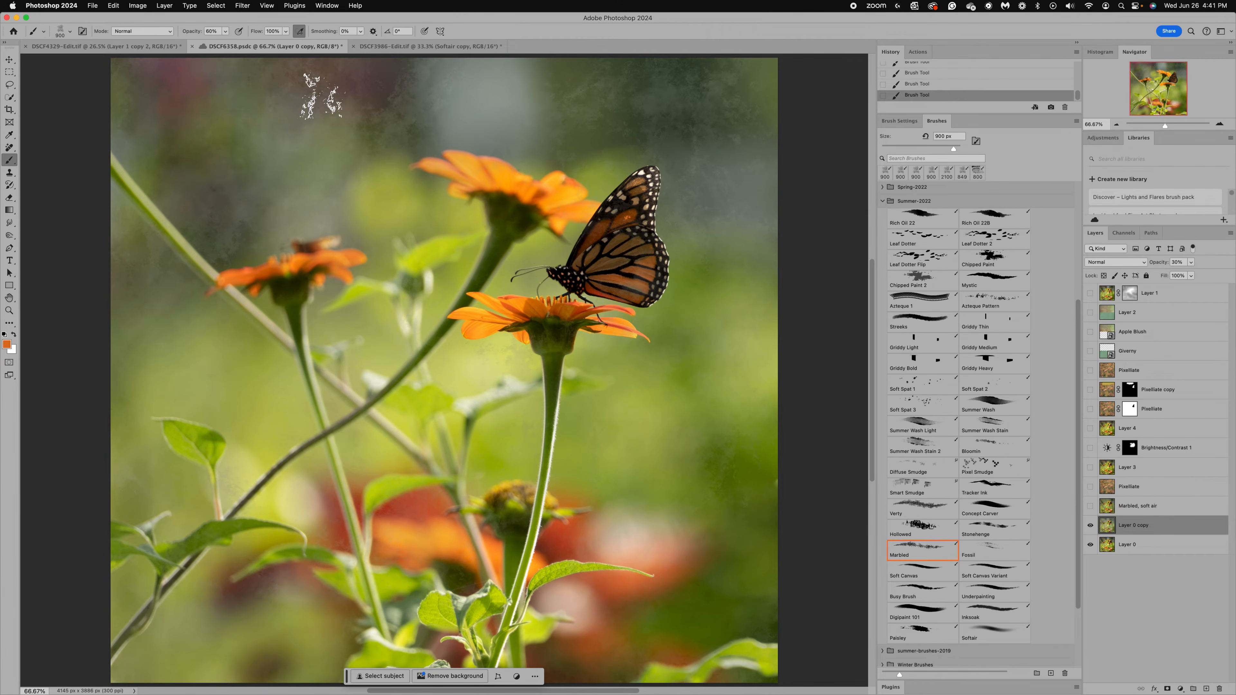
# - Enlarge the Marbled brush to 2000 px and paint orange texture over the blurred background around the flowers and butterfly
pyautogui.press(']')
pyautogui.press(']')
pyautogui.press(']')
pyautogui.press(']')
pyautogui.press(']')
pyautogui.press(']')
pyautogui.press(']')
pyautogui.press(']')
pyautogui.press(']')
pyautogui.press(']')
pyautogui.press(']')
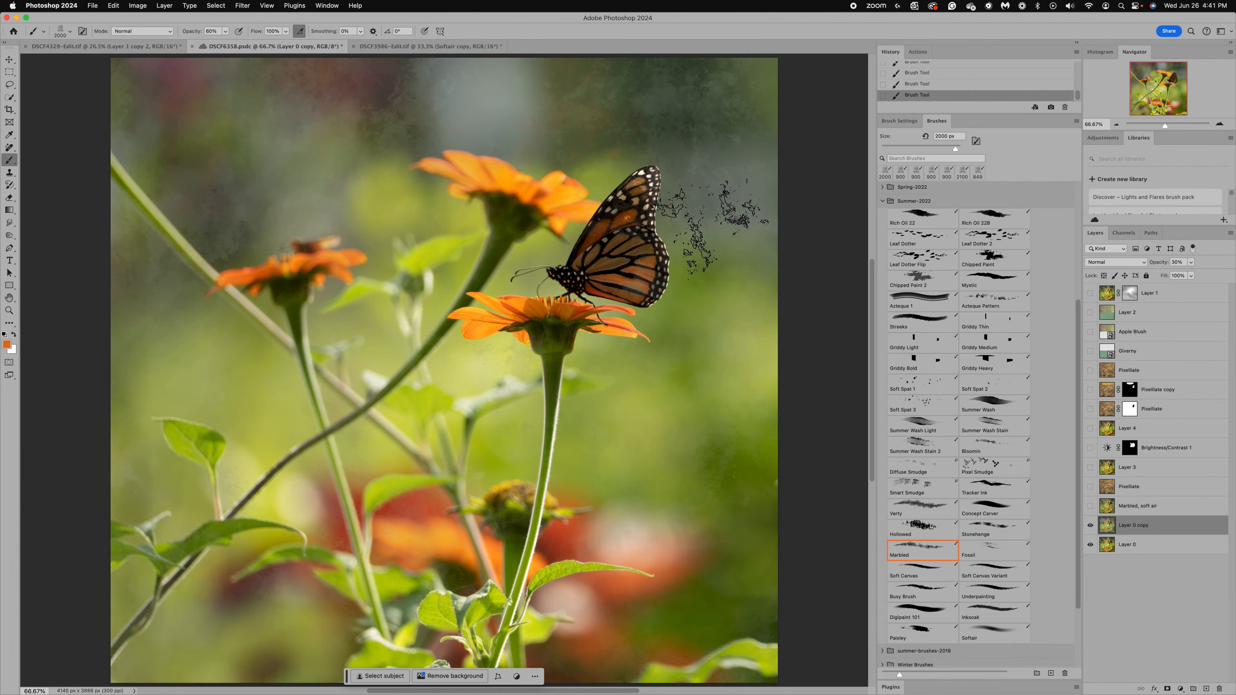
pyautogui.click(720, 113)
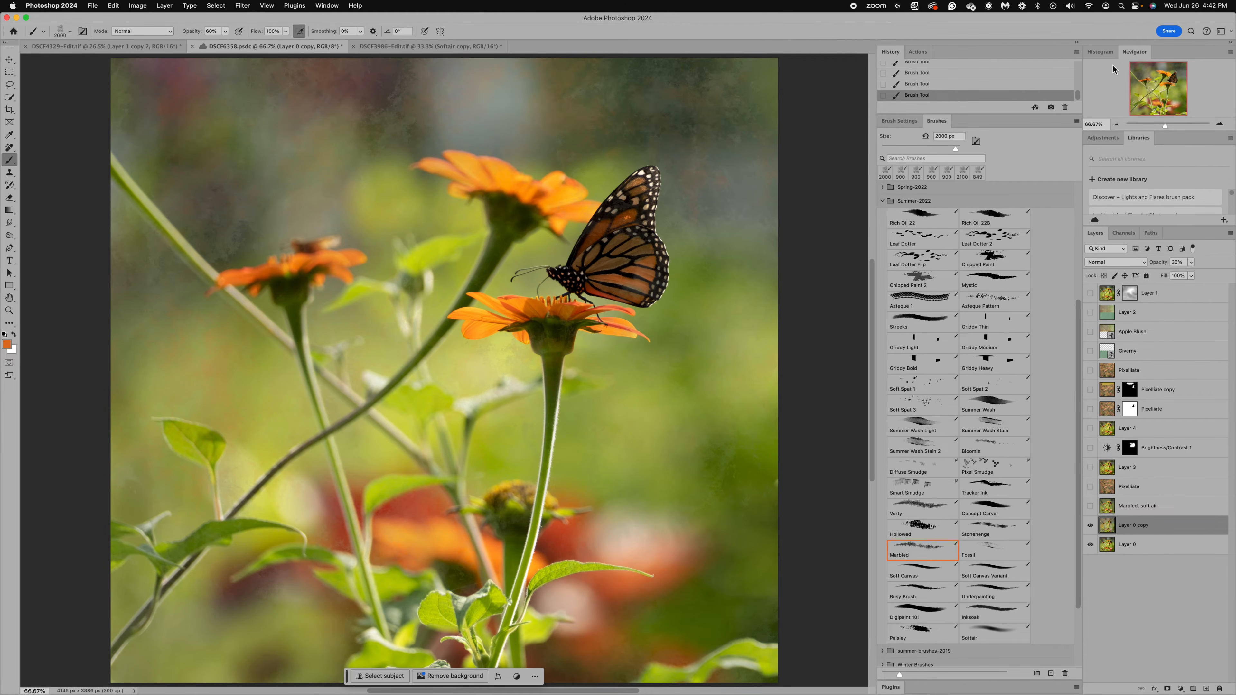
# - Add a layer mask to Layer 0 copy and choose the Soft Round brush with black as the foreground colour
pyautogui.click(1168, 689)
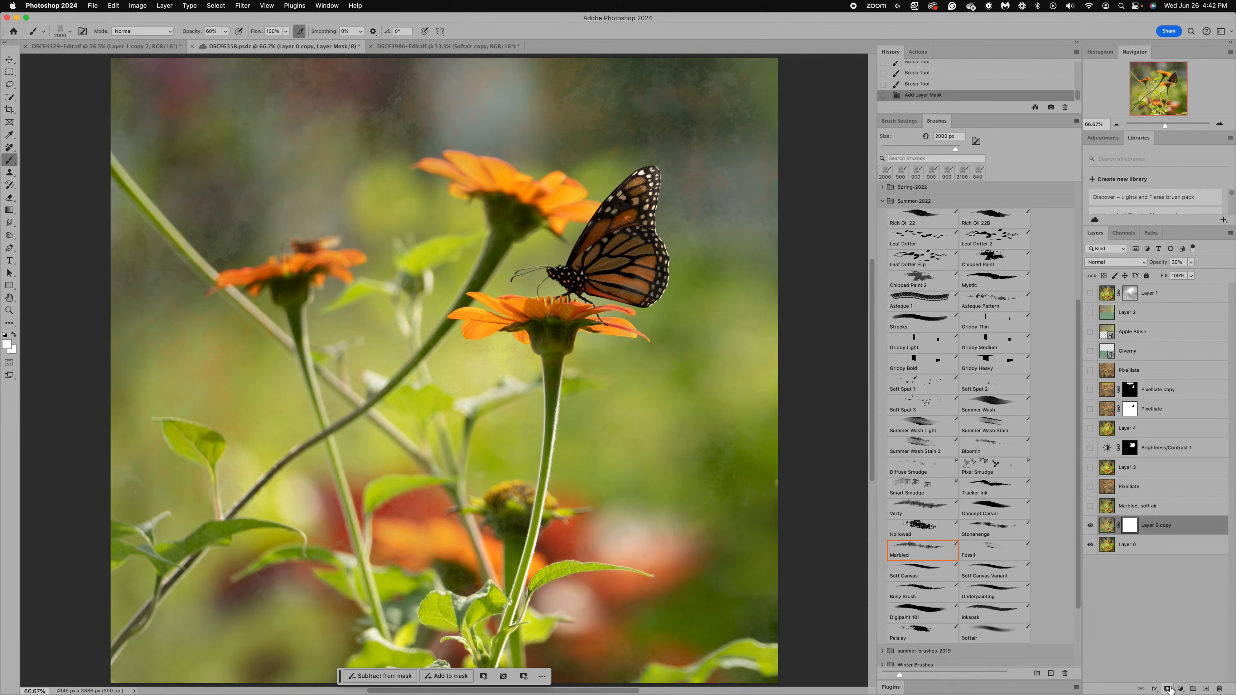
pyautogui.click(5, 335)
pyautogui.click(71, 33)
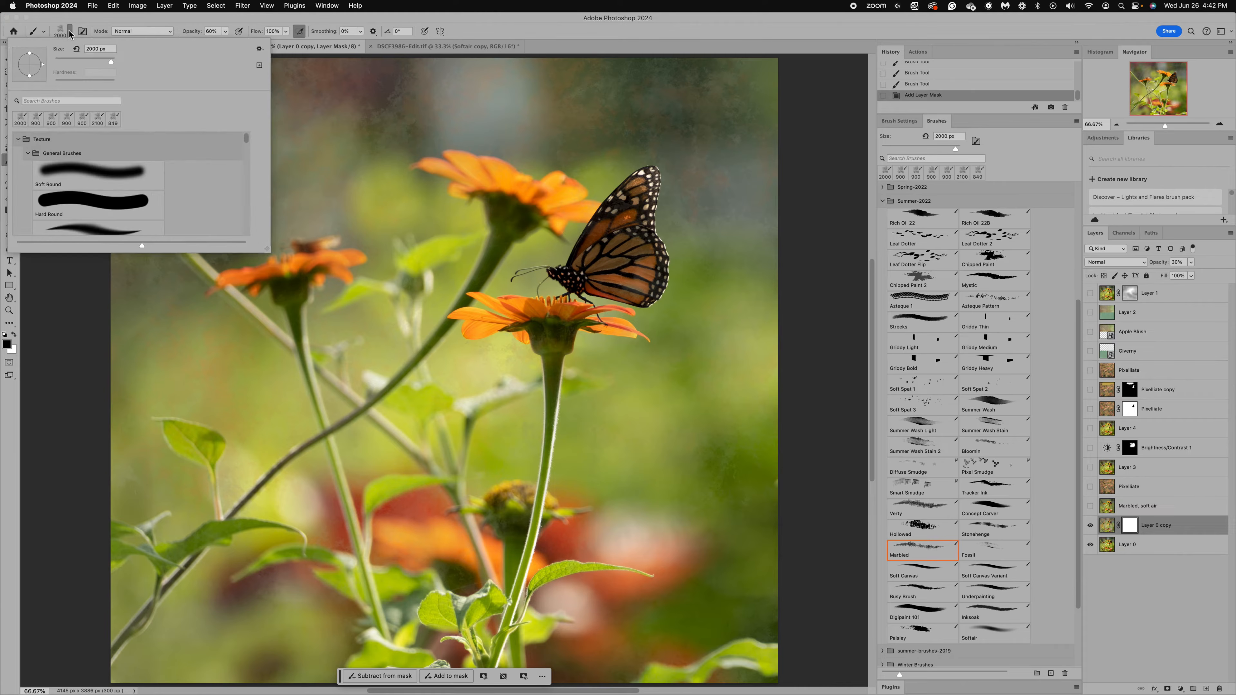
pyautogui.click(86, 168)
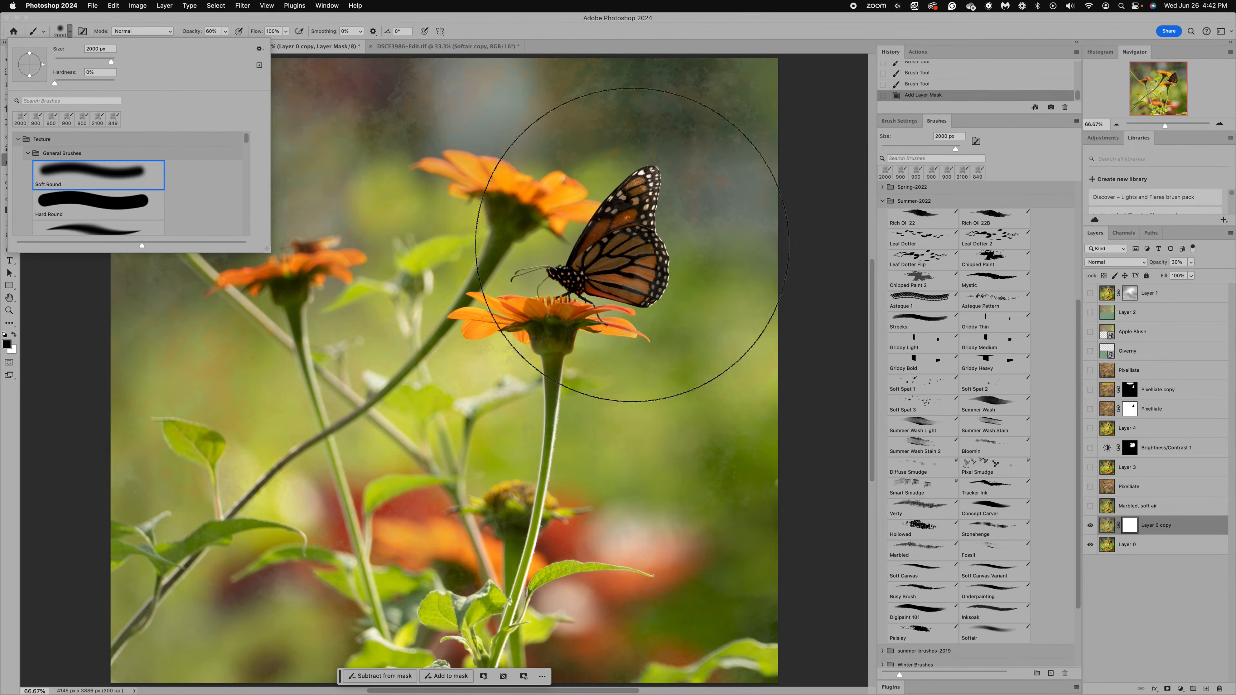
# - Set the Soft Round brush size to 114 px
pyautogui.moveTo(111, 63); pyautogui.dragTo(67, 62)
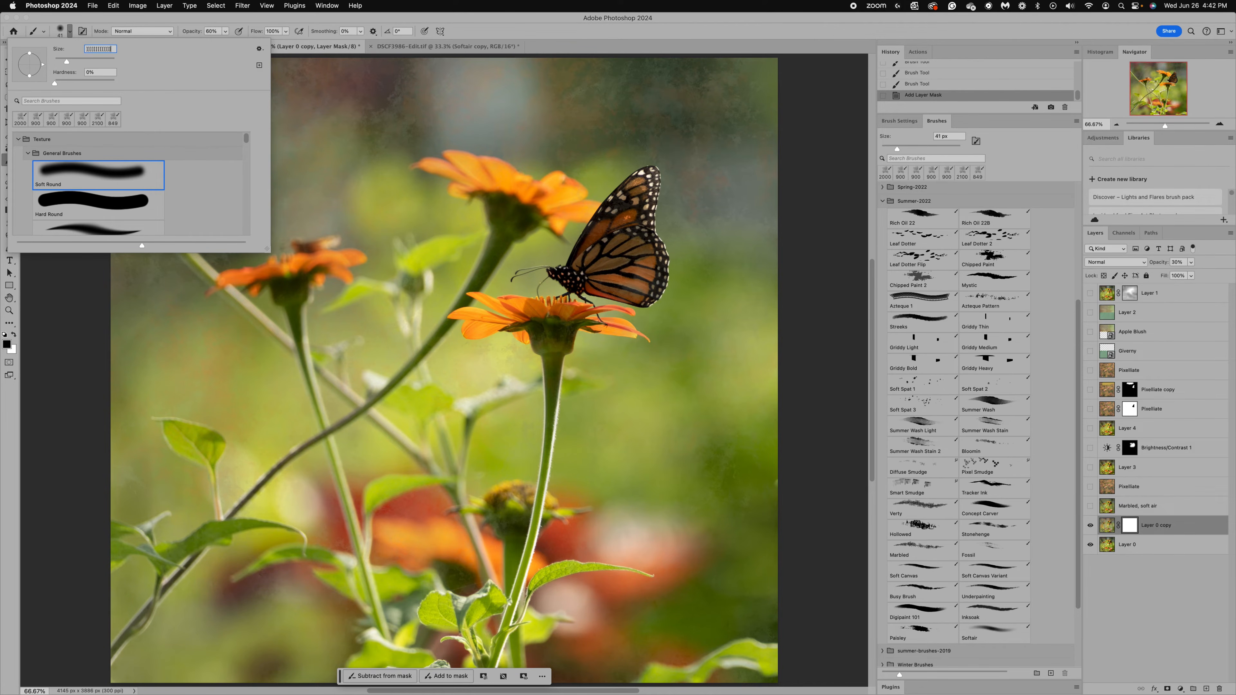
pyautogui.click(66, 60)
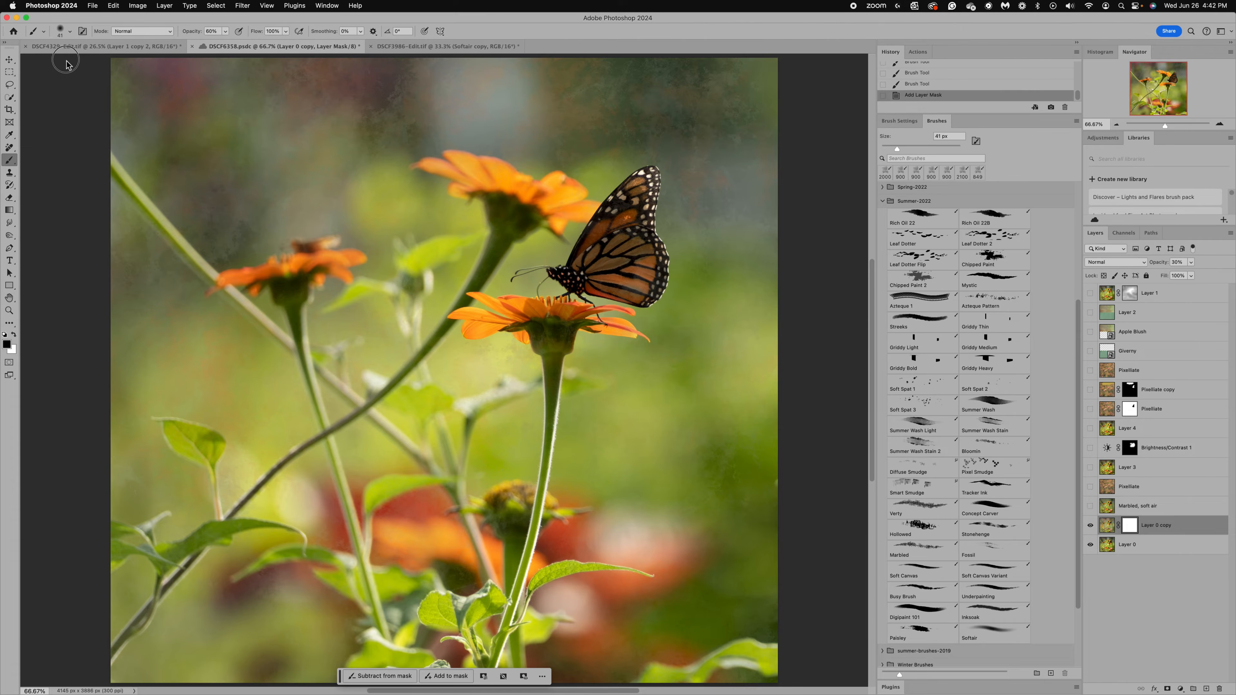
pyautogui.click(616, 253)
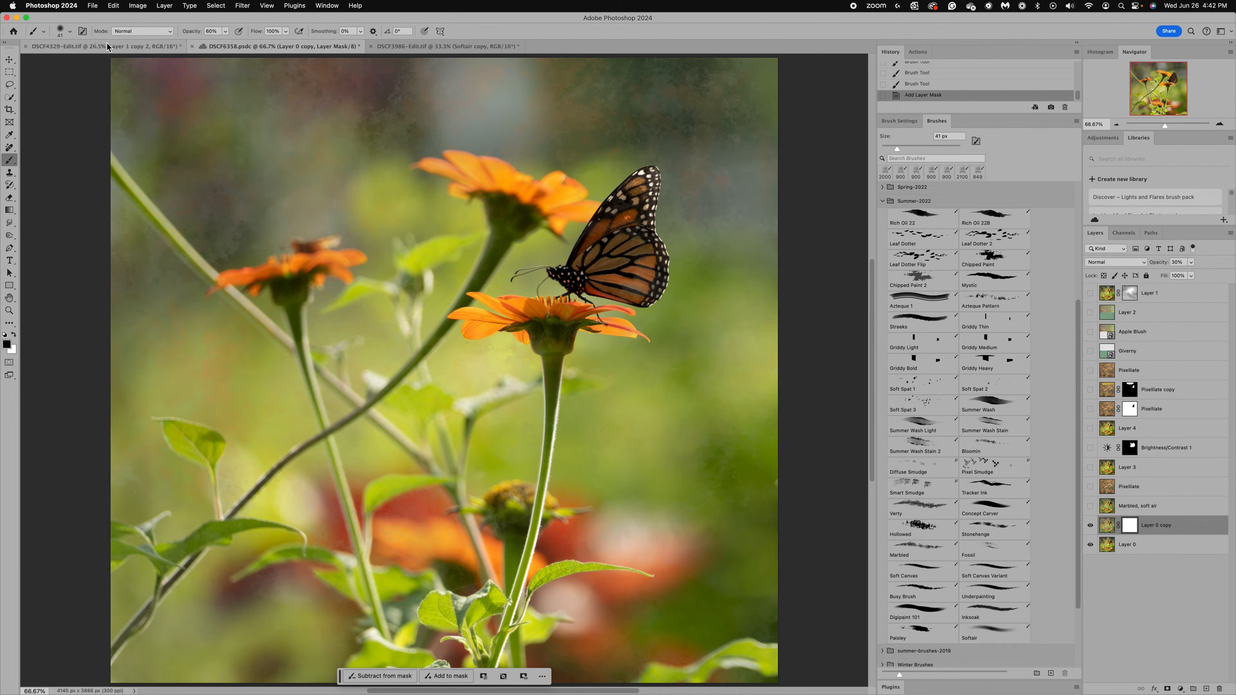
pyautogui.click(73, 30)
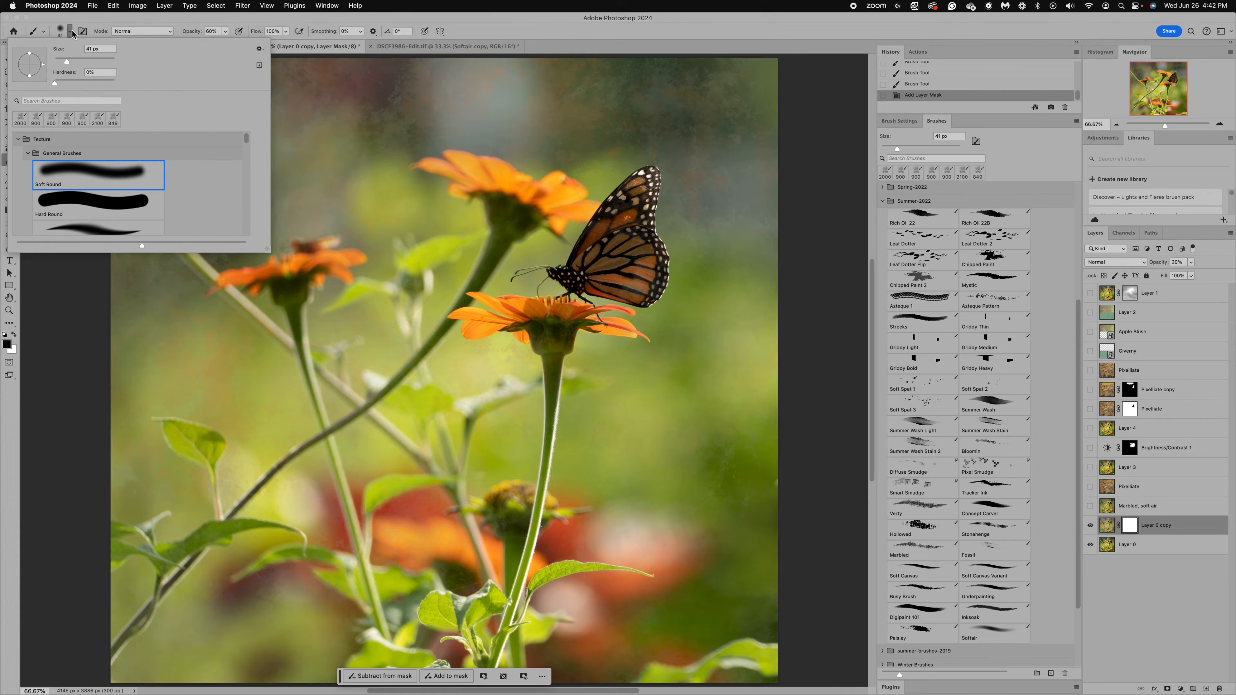
pyautogui.click(69, 62)
pyautogui.moveTo(70, 62); pyautogui.dragTo(90, 63)
# - Paint black on the Layer 0 copy mask over the butterfly's wings and body to remove the texture there
pyautogui.click(621, 220)
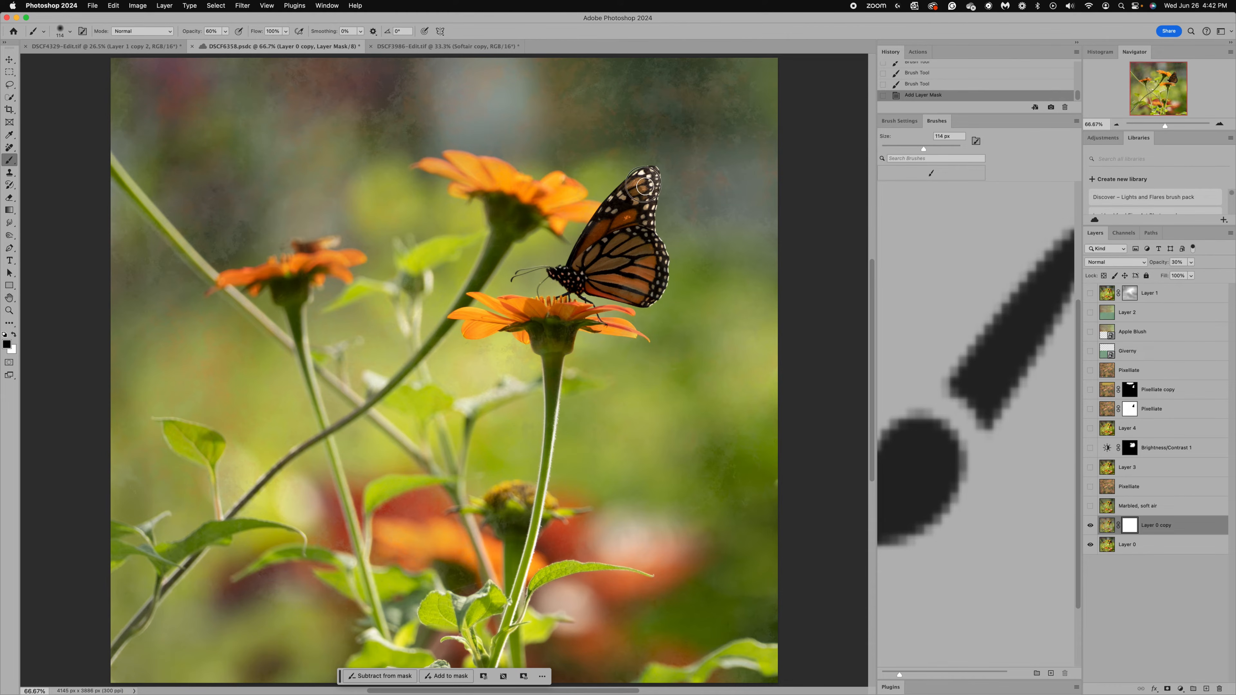
pyautogui.moveTo(602, 271)
pyautogui.mouseDown()
pyautogui.moveTo(632, 286)
pyautogui.moveTo(615, 222)
pyautogui.moveTo(630, 197)
pyautogui.mouseUp()
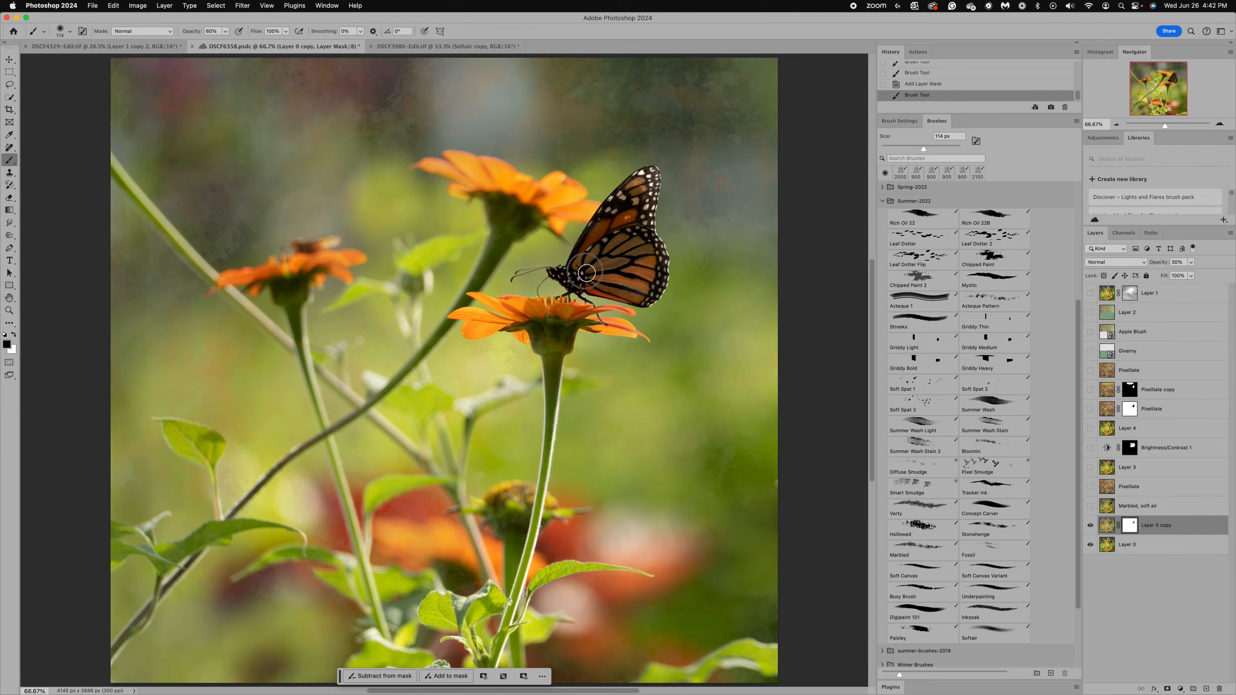
pyautogui.moveTo(559, 269); pyautogui.dragTo(625, 259)
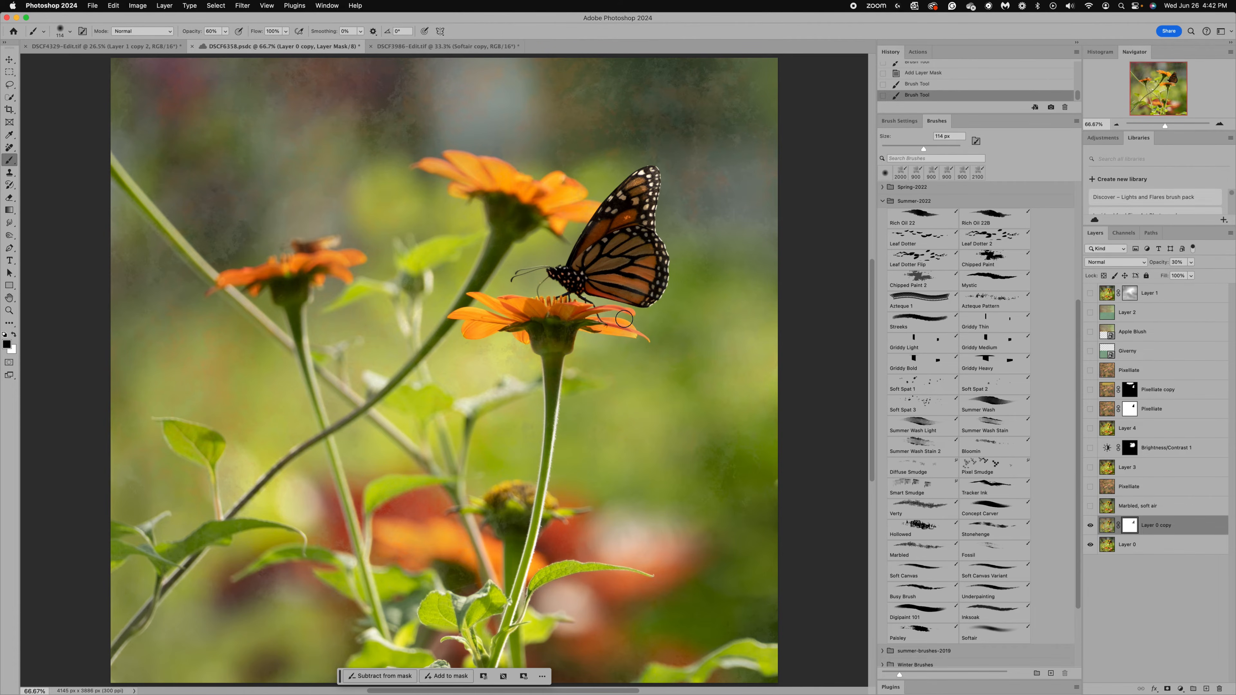
# - Raise the opacity of Layer 0 copy to 43%
pyautogui.press('super+plus')
pyautogui.scroll(3, 624, 320)
pyautogui.hscroll(2, 625, 320)
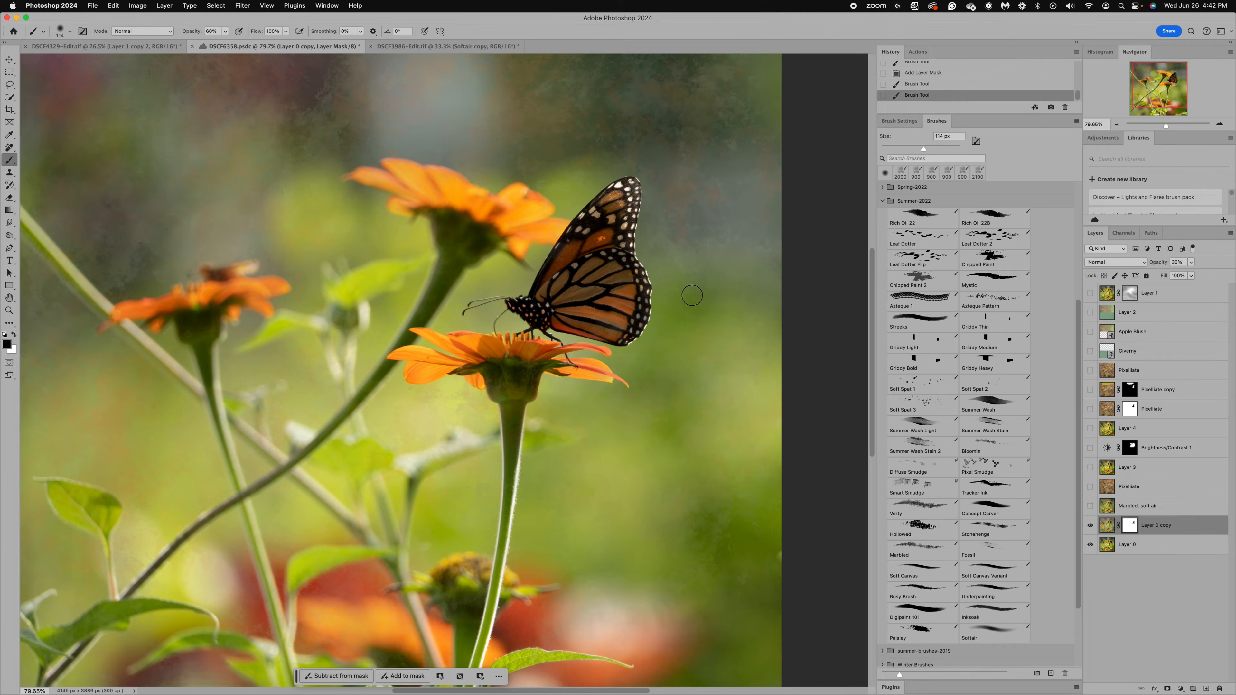
pyautogui.click(1191, 263)
pyautogui.moveTo(1190, 274); pyautogui.dragTo(1197, 276)
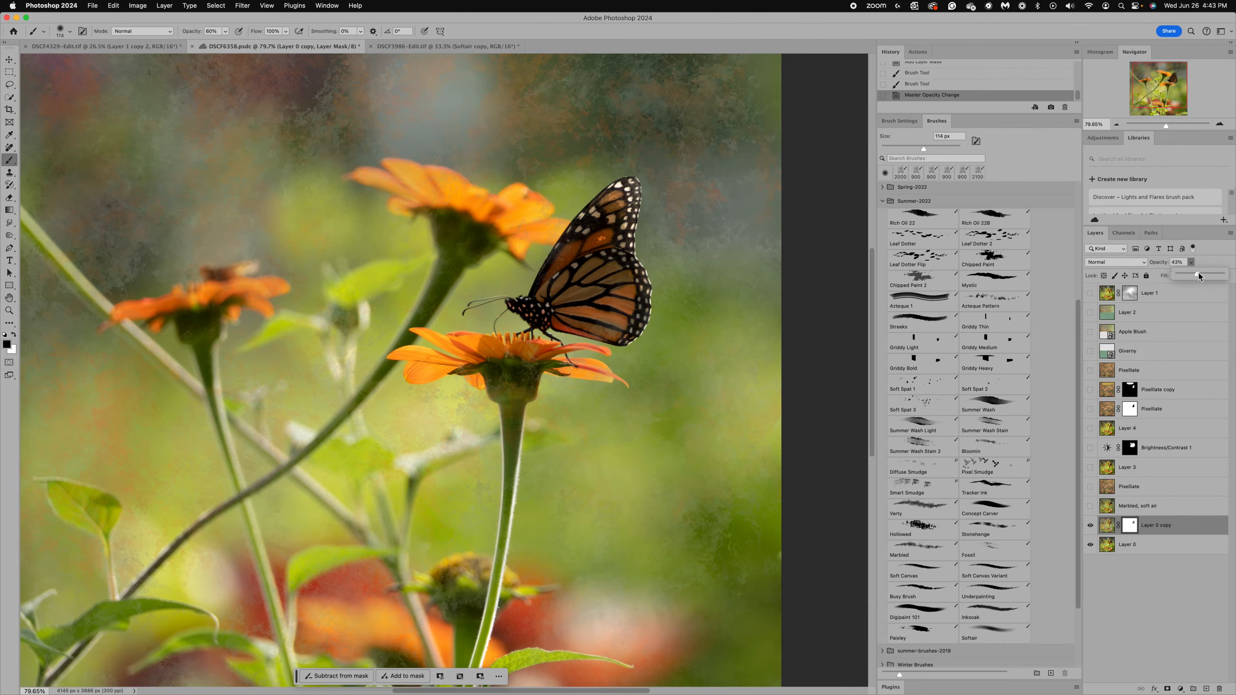
pyautogui.scroll(-2, 471, 243)
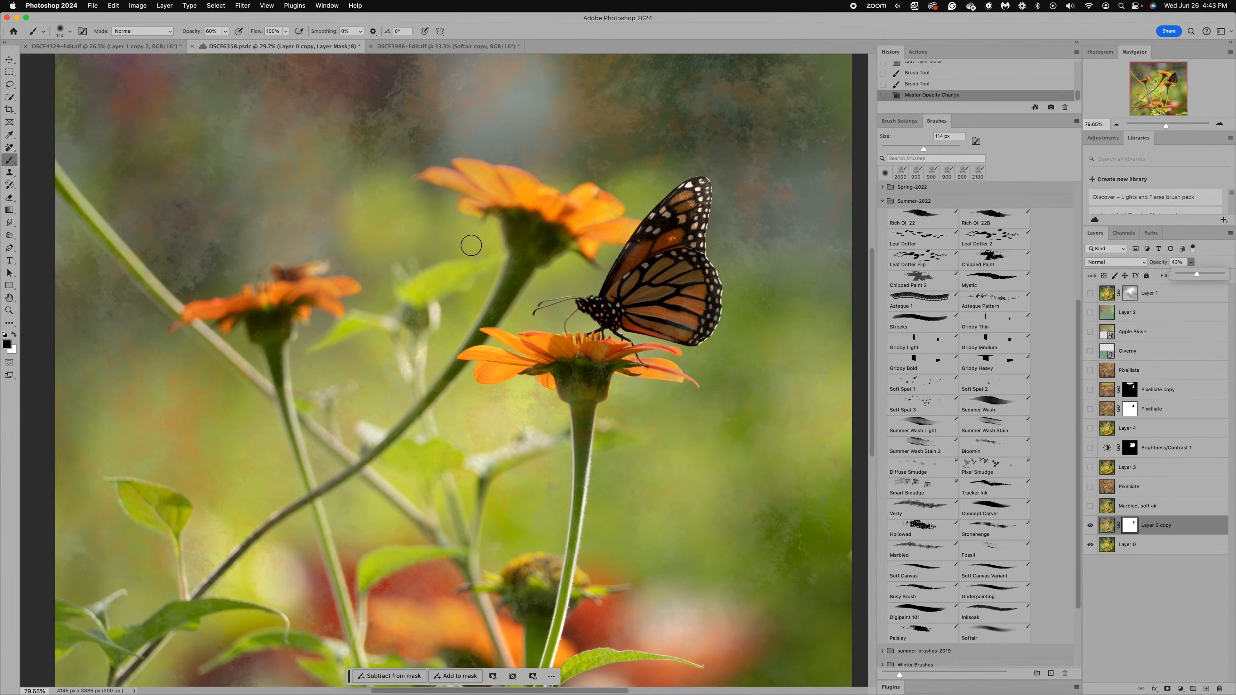
pyautogui.scroll(-2, 471, 245)
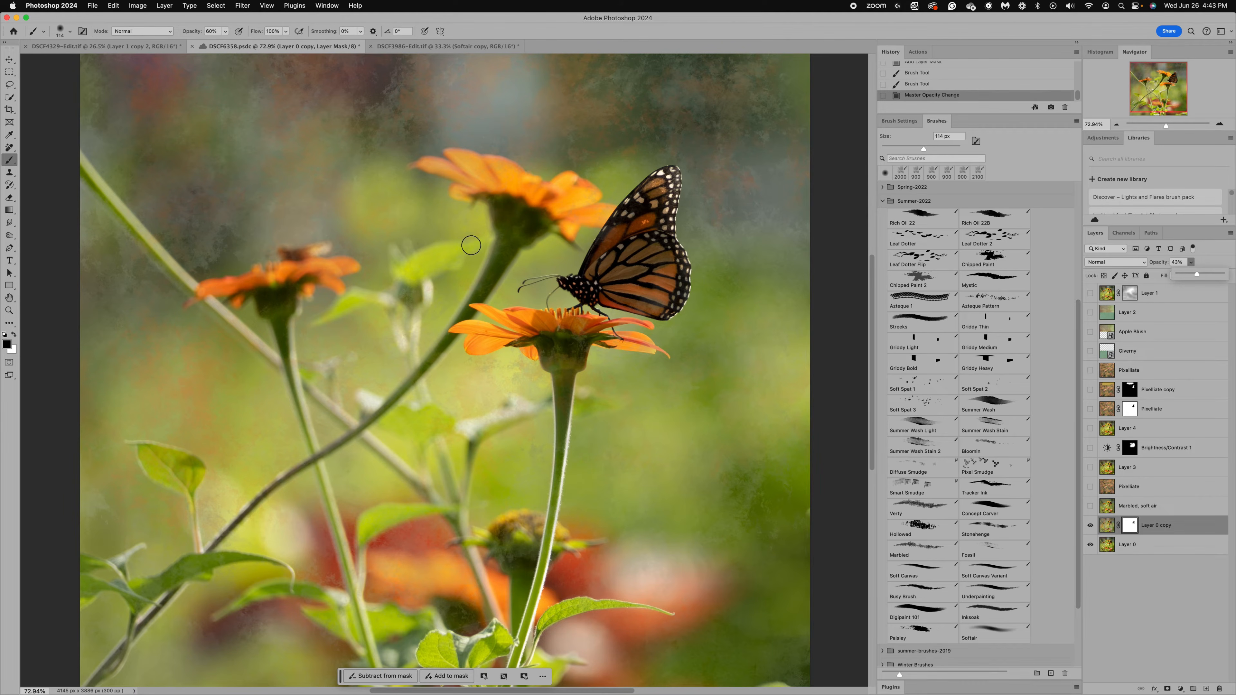
# - Switch to the hydrangea photo document, show its Softair layer and make that layer active
pyautogui.click(417, 47)
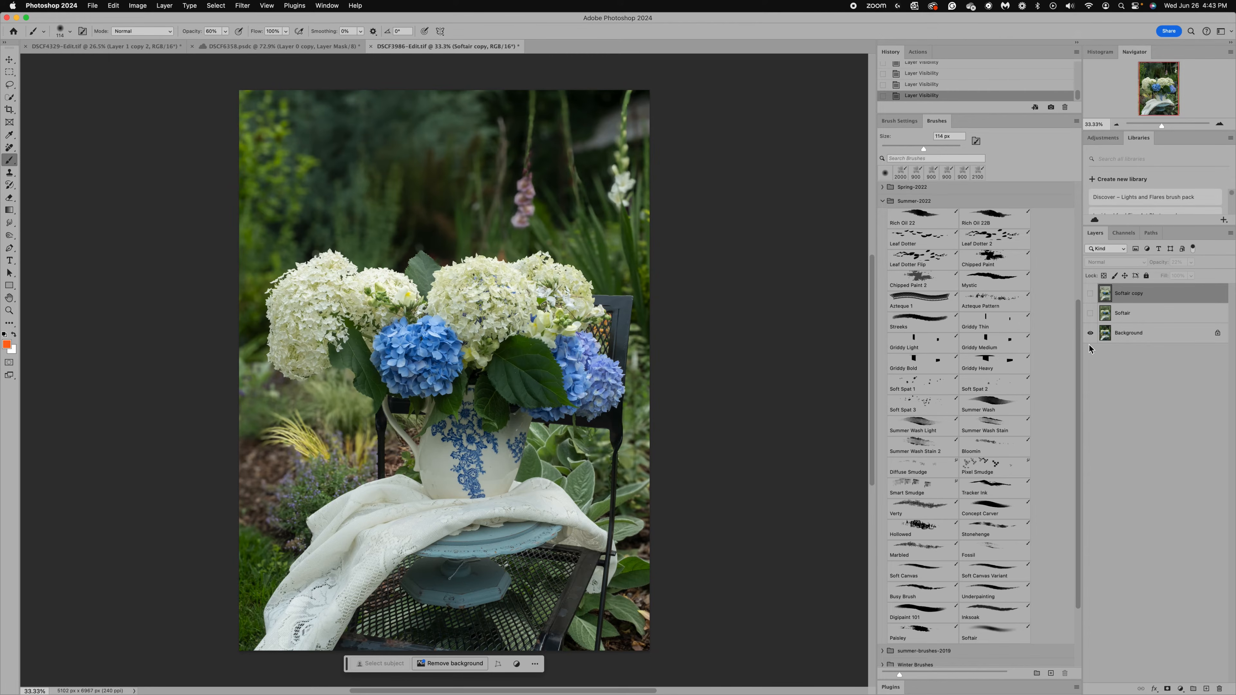
pyautogui.click(1091, 313)
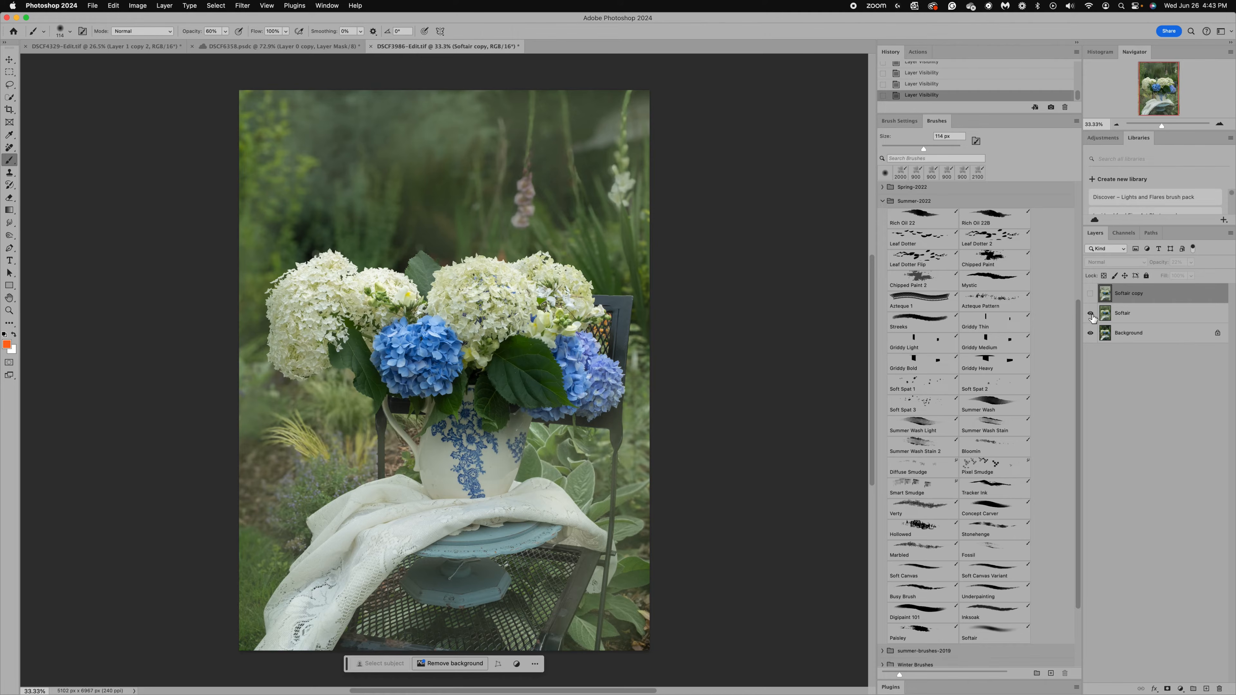
pyautogui.click(1106, 315)
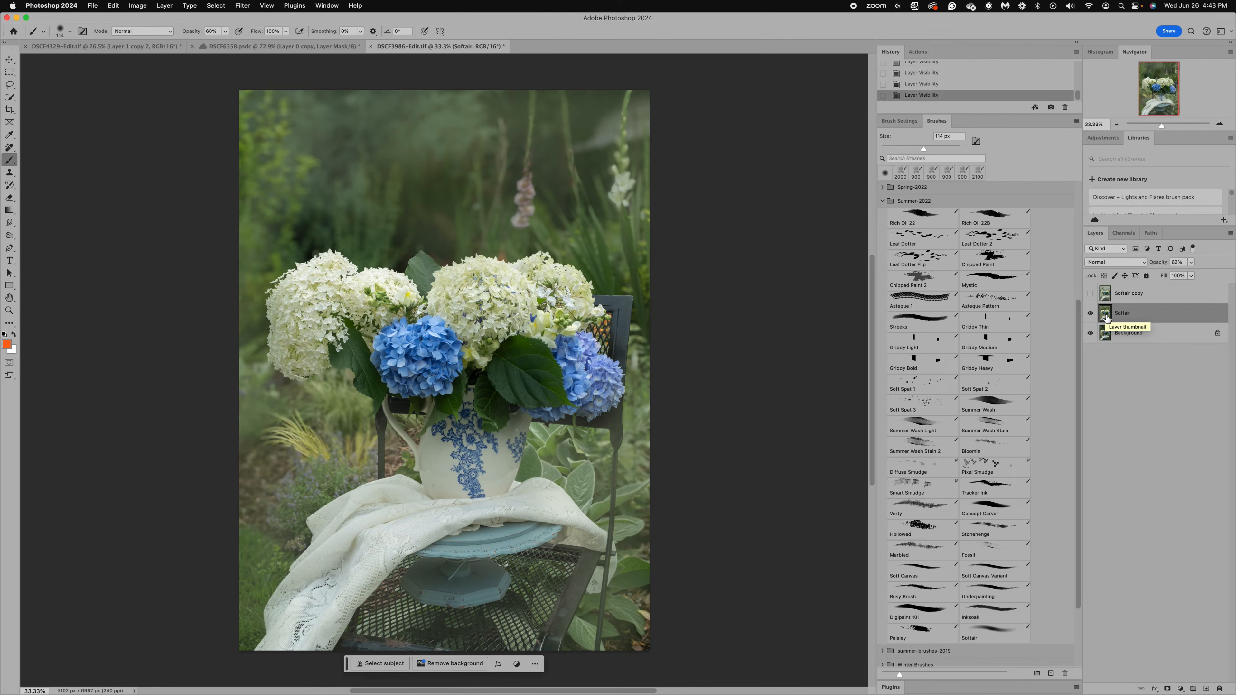
# - Choose the Softair brush from the Summer-2022 brush set
pyautogui.scroll(-2, 992, 589)
pyautogui.click(995, 591)
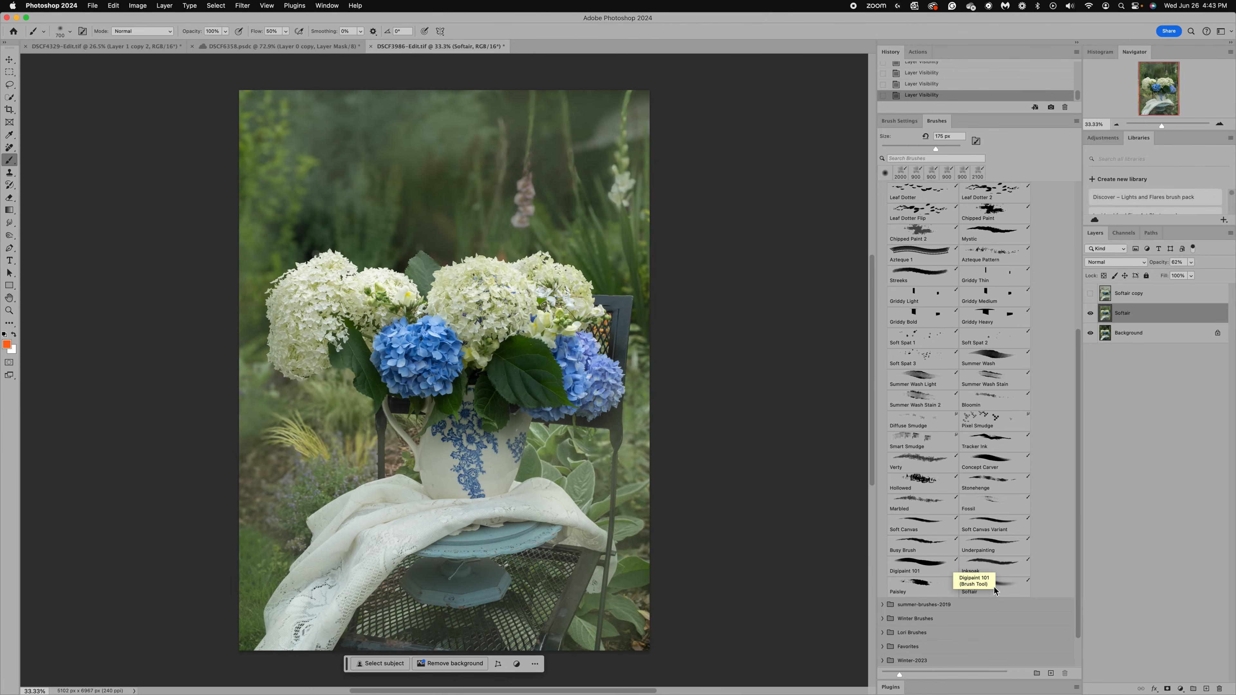
pyautogui.click(996, 589)
pyautogui.click(996, 587)
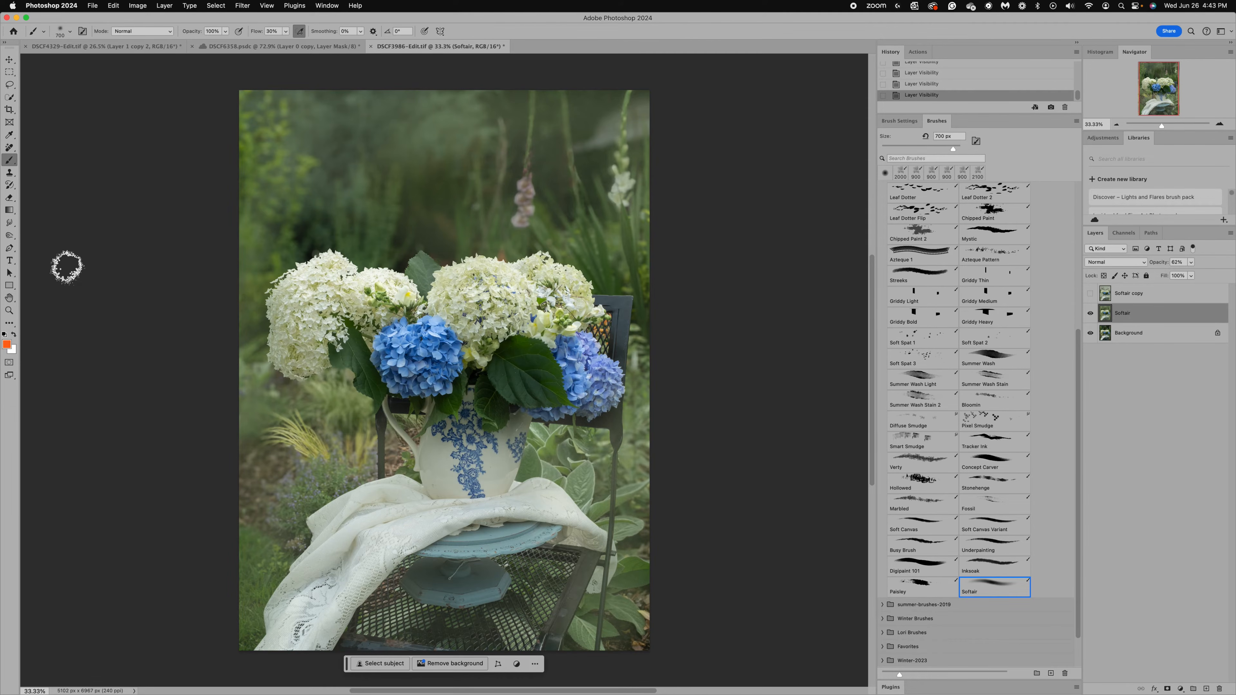
# - Sample the dusky pink of the tall hanging blossom above the hydrangeas as the brush colour
pyautogui.click(10, 135)
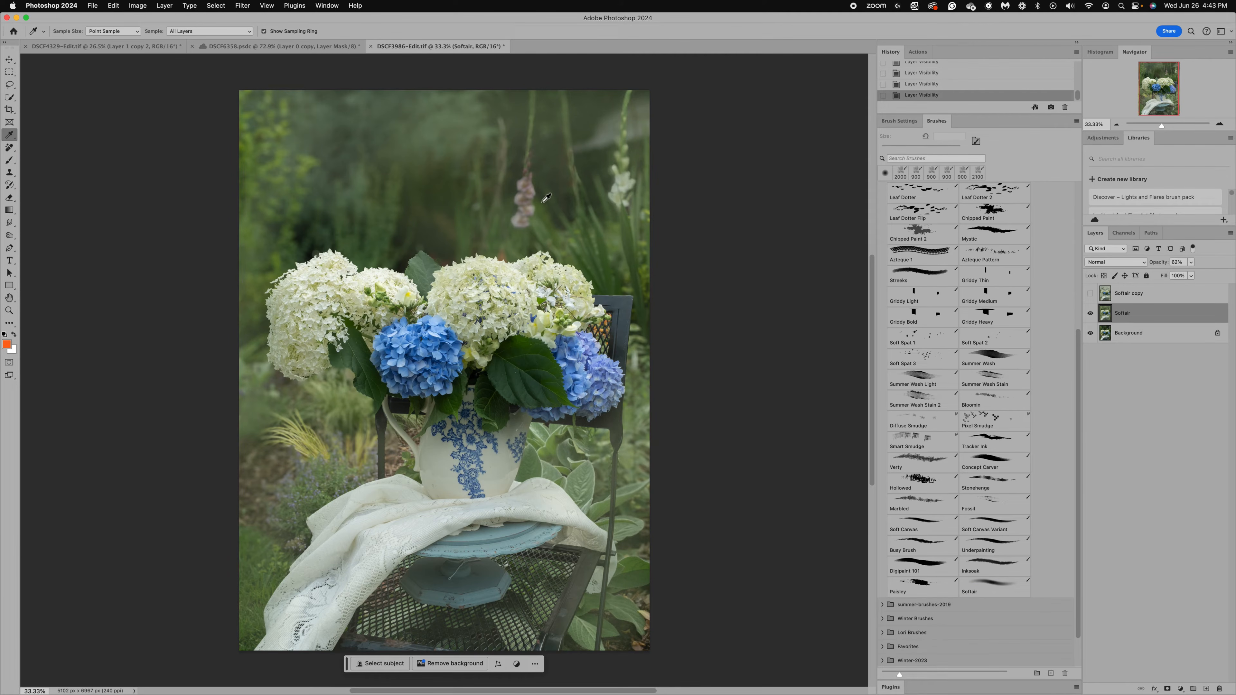
pyautogui.click(524, 198)
pyautogui.click(9, 160)
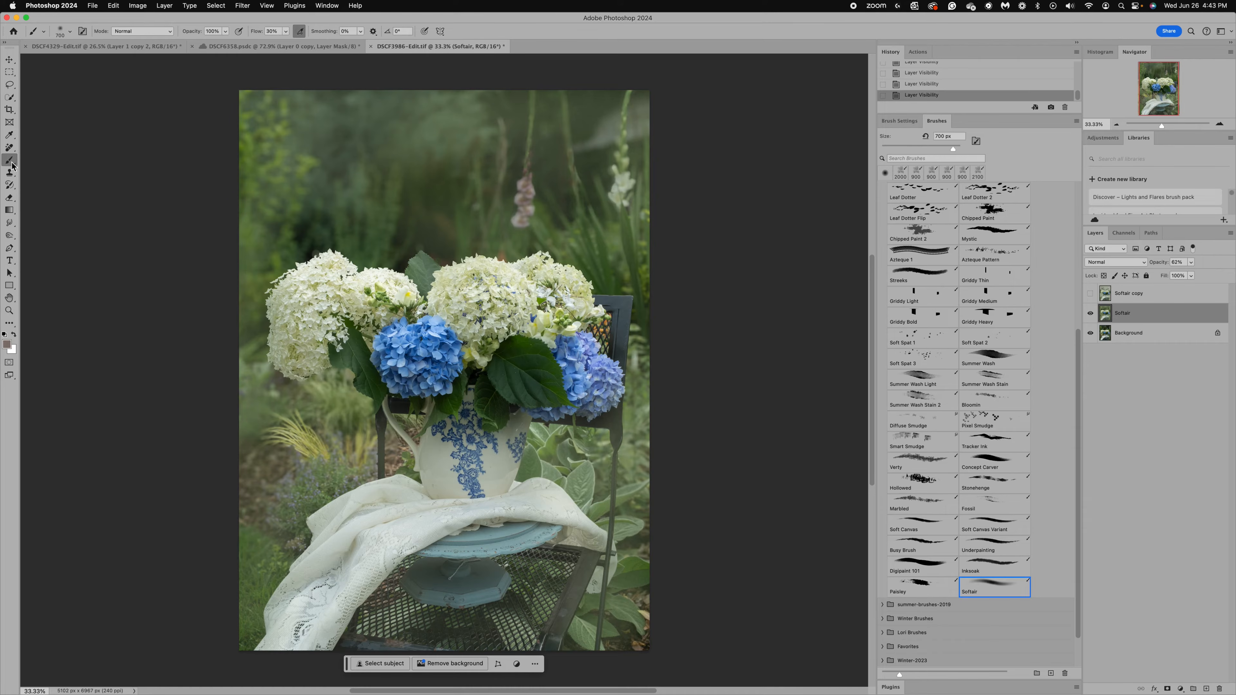
pyautogui.click(225, 31)
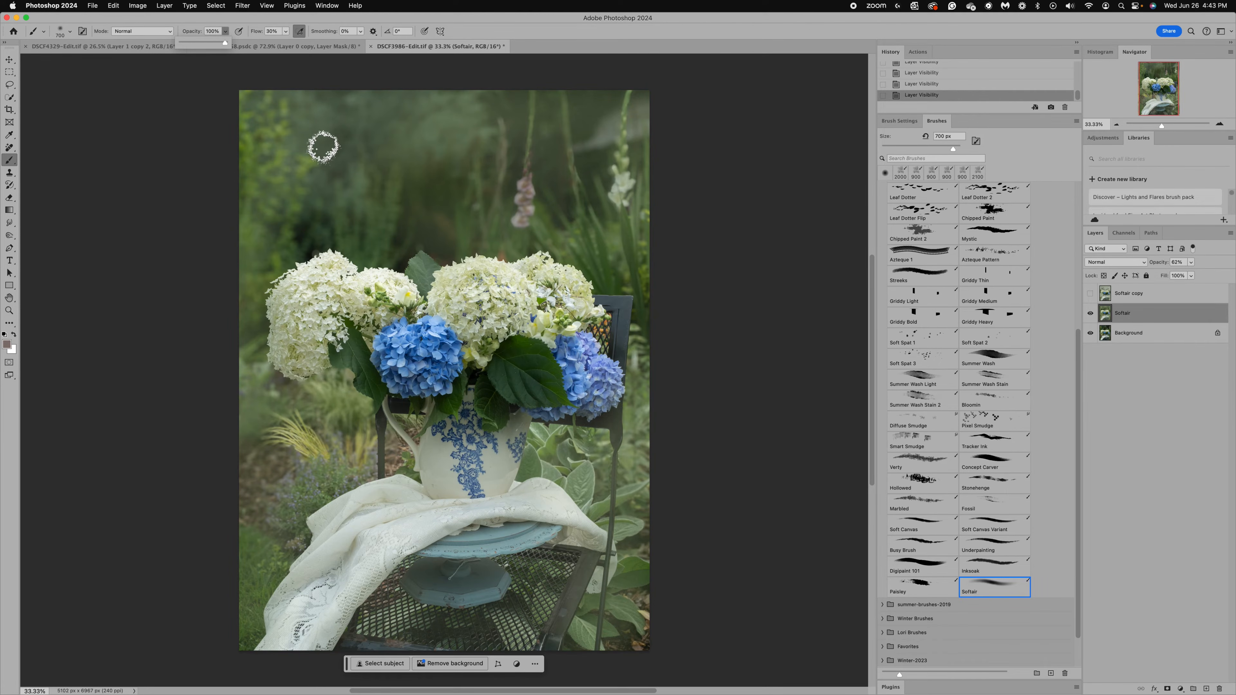
# - Enlarge the Softair brush to 1400 px and paint the sampled pink over the dark background above the hydrangeas
pyautogui.press(']')
pyautogui.press(']')
pyautogui.press(']')
pyautogui.press(']')
pyautogui.press(']')
pyautogui.press(']')
pyautogui.press(']')
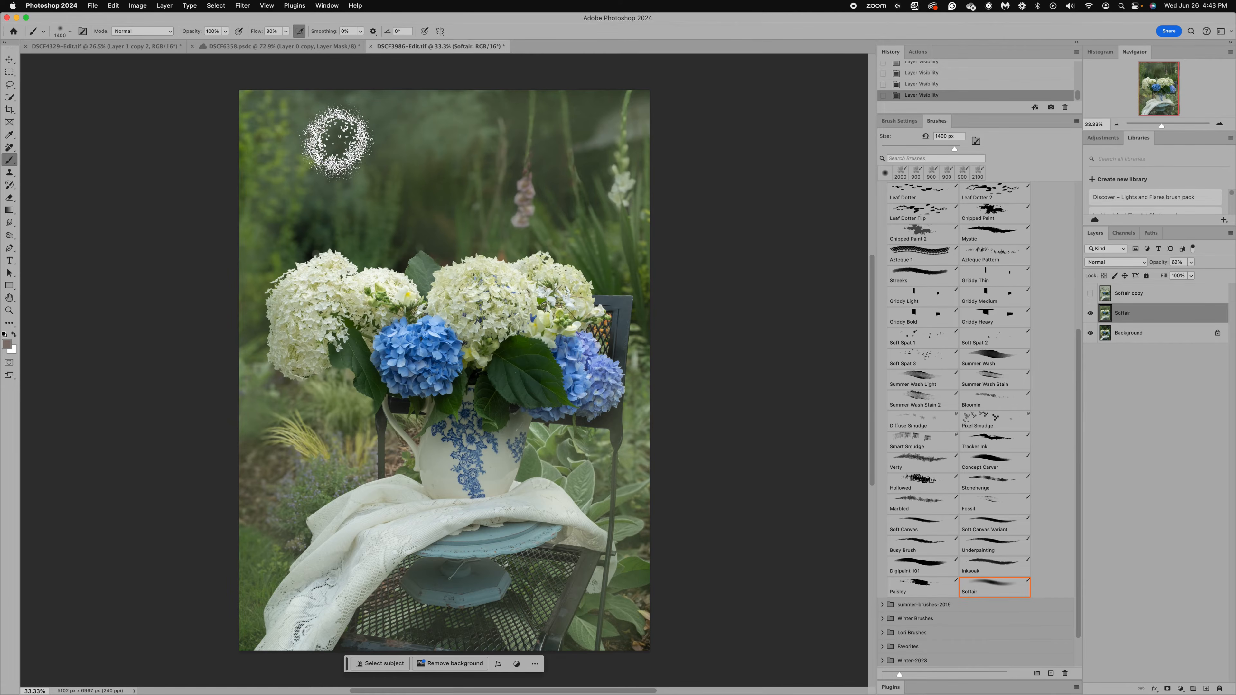
pyautogui.moveTo(384, 145)
pyautogui.mouseDown()
pyautogui.moveTo(497, 148)
pyautogui.moveTo(306, 198)
pyautogui.moveTo(425, 213)
pyautogui.moveTo(460, 131)
pyautogui.mouseUp()
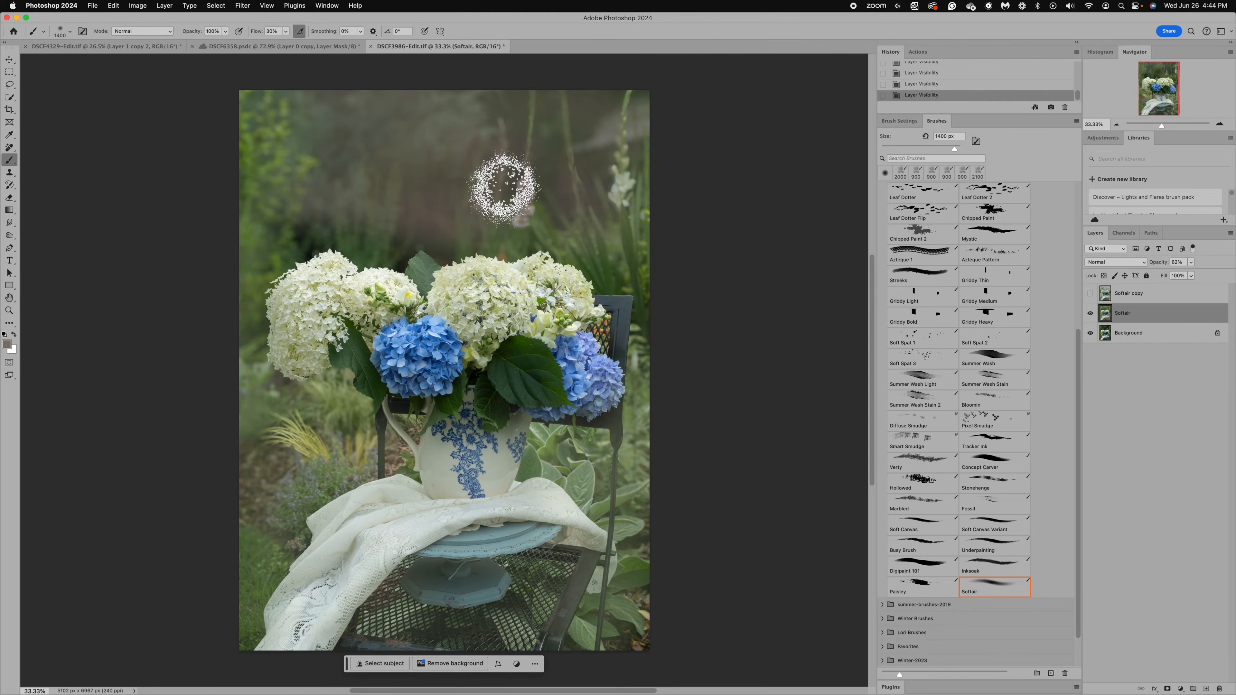
pyautogui.moveTo(288, 105)
pyautogui.mouseDown()
pyautogui.moveTo(274, 162)
pyautogui.moveTo(305, 206)
pyautogui.moveTo(285, 215)
pyautogui.moveTo(320, 209)
pyautogui.mouseUp()
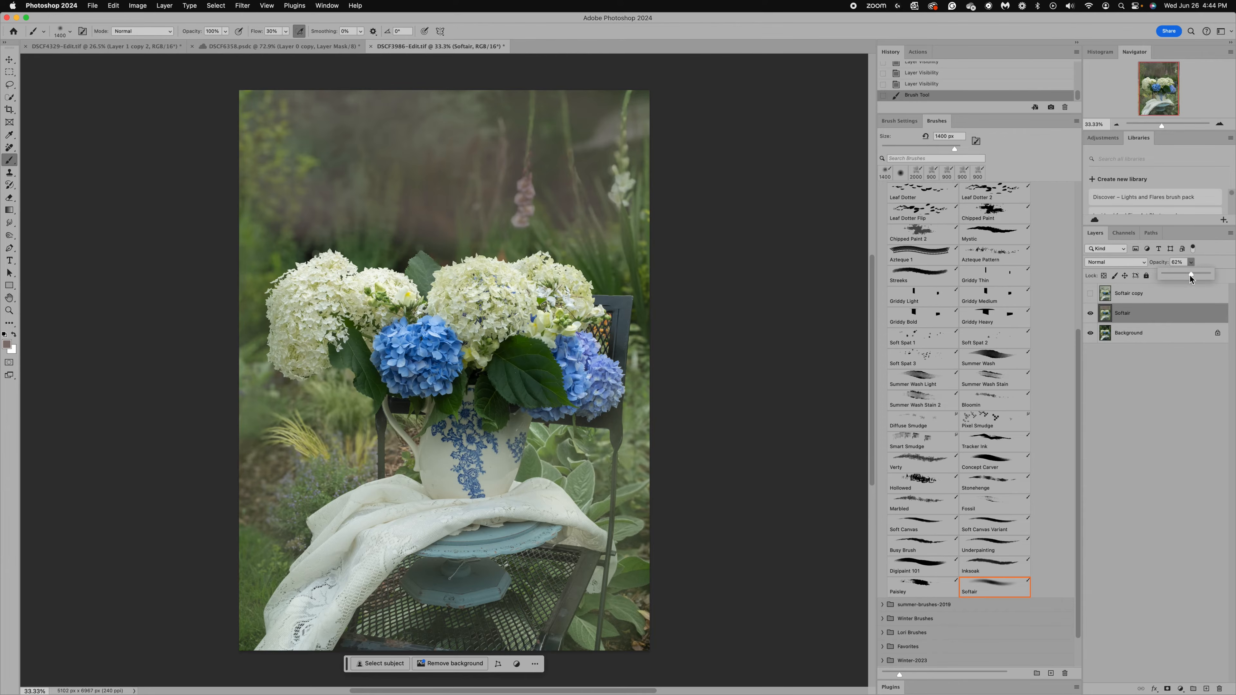
# - Reduce the Softair layer's opacity to 48% and brush more pink haze along both sides of the background
pyautogui.moveTo(1189, 275)
pyautogui.mouseDown()
pyautogui.moveTo(1218, 278)
pyautogui.moveTo(1187, 275)
pyautogui.mouseUp()
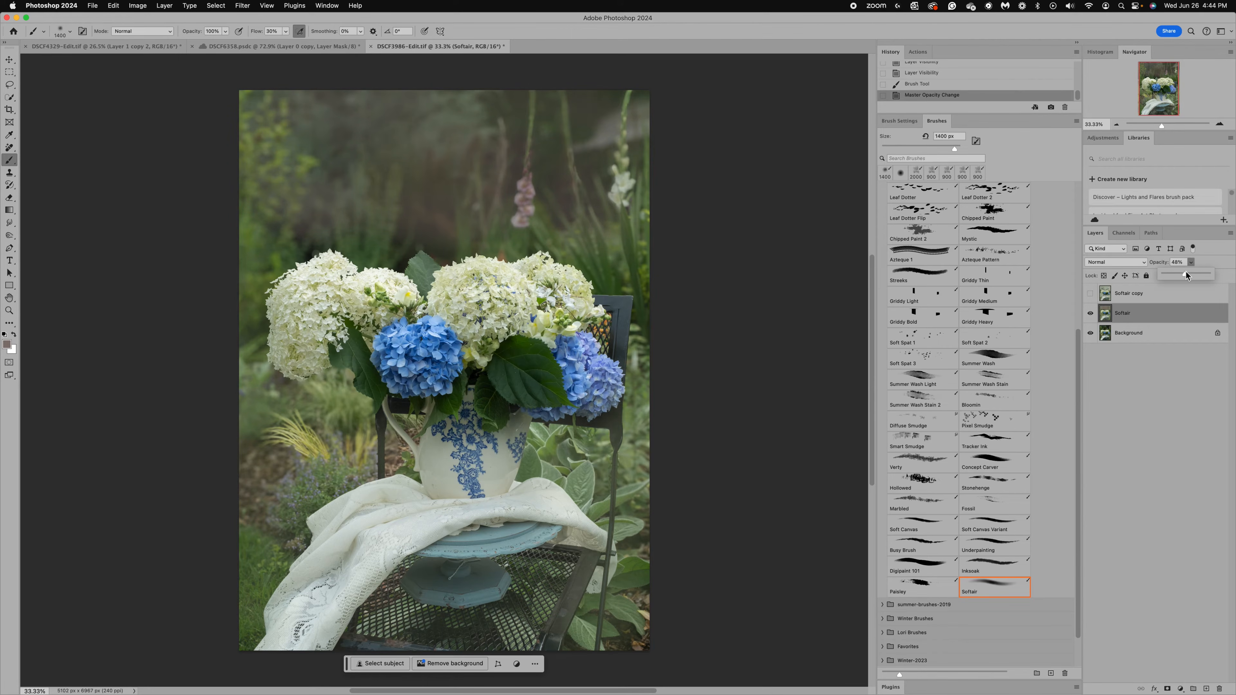
pyautogui.moveTo(538, 116)
pyautogui.mouseDown()
pyautogui.moveTo(551, 182)
pyautogui.moveTo(596, 215)
pyautogui.mouseUp()
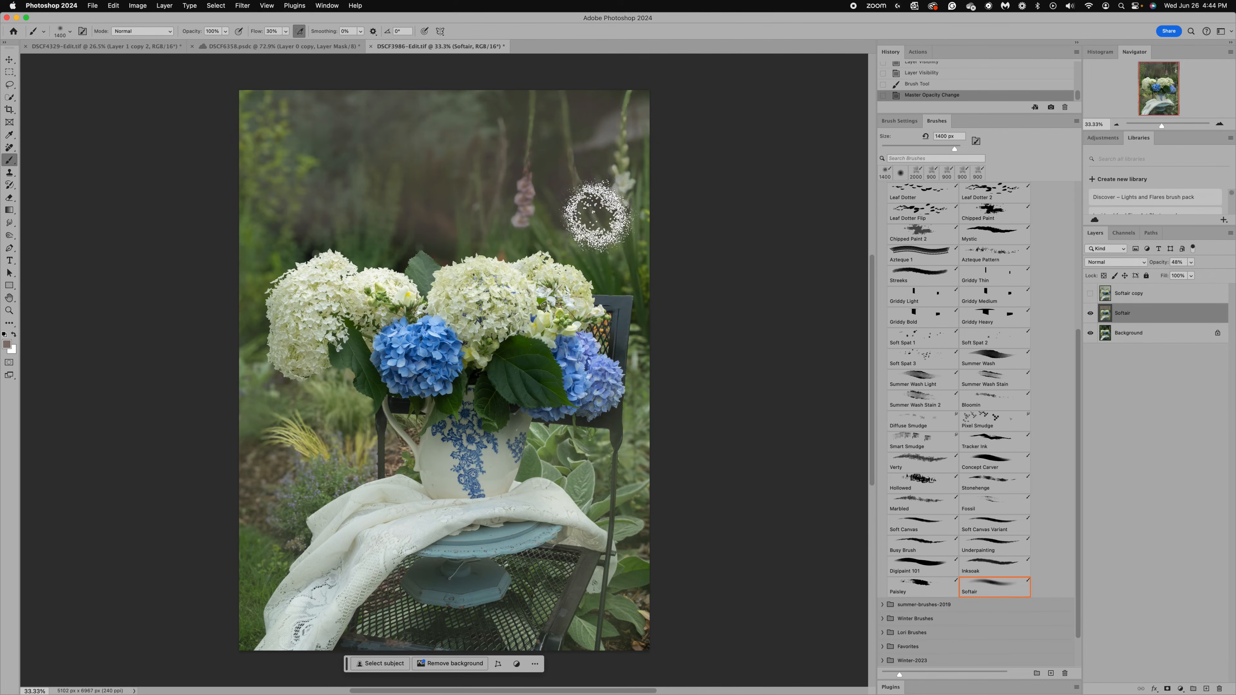
pyautogui.moveTo(213, 168)
pyautogui.mouseDown()
pyautogui.moveTo(250, 238)
pyautogui.moveTo(266, 217)
pyautogui.moveTo(250, 333)
pyautogui.mouseUp()
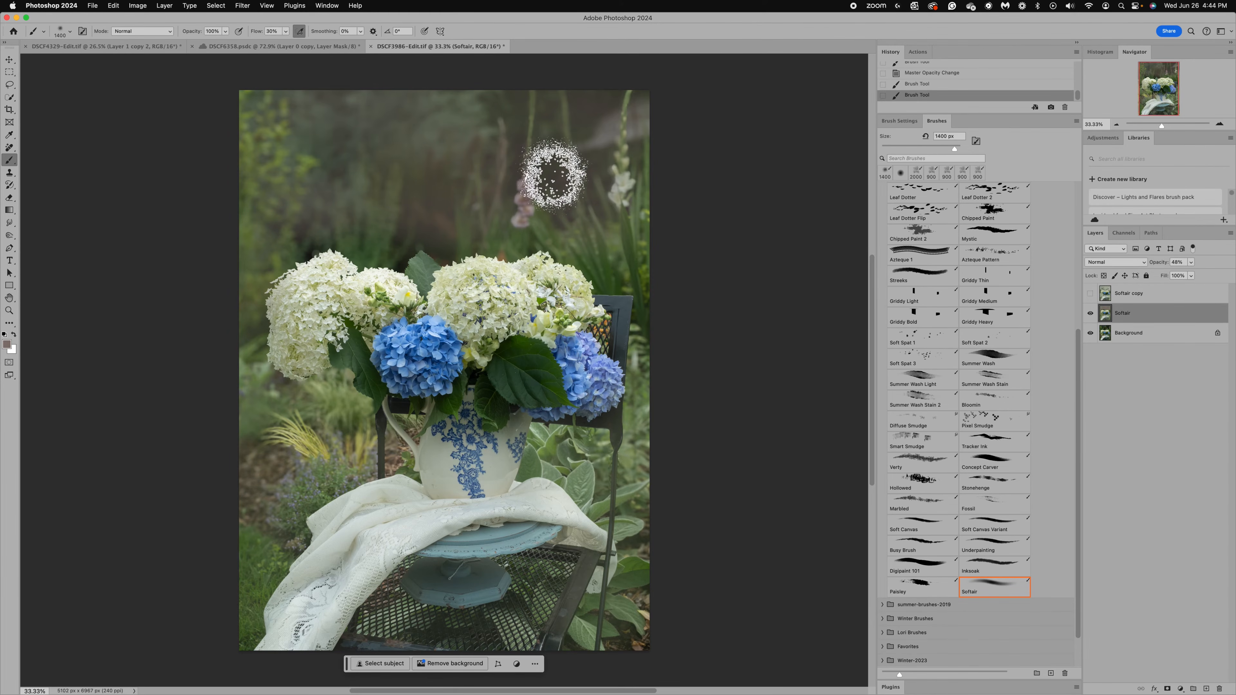
# - Brush more pink haze down the right side of the background and over the foliage beside the chair
pyautogui.moveTo(586, 165); pyautogui.dragTo(635, 229)
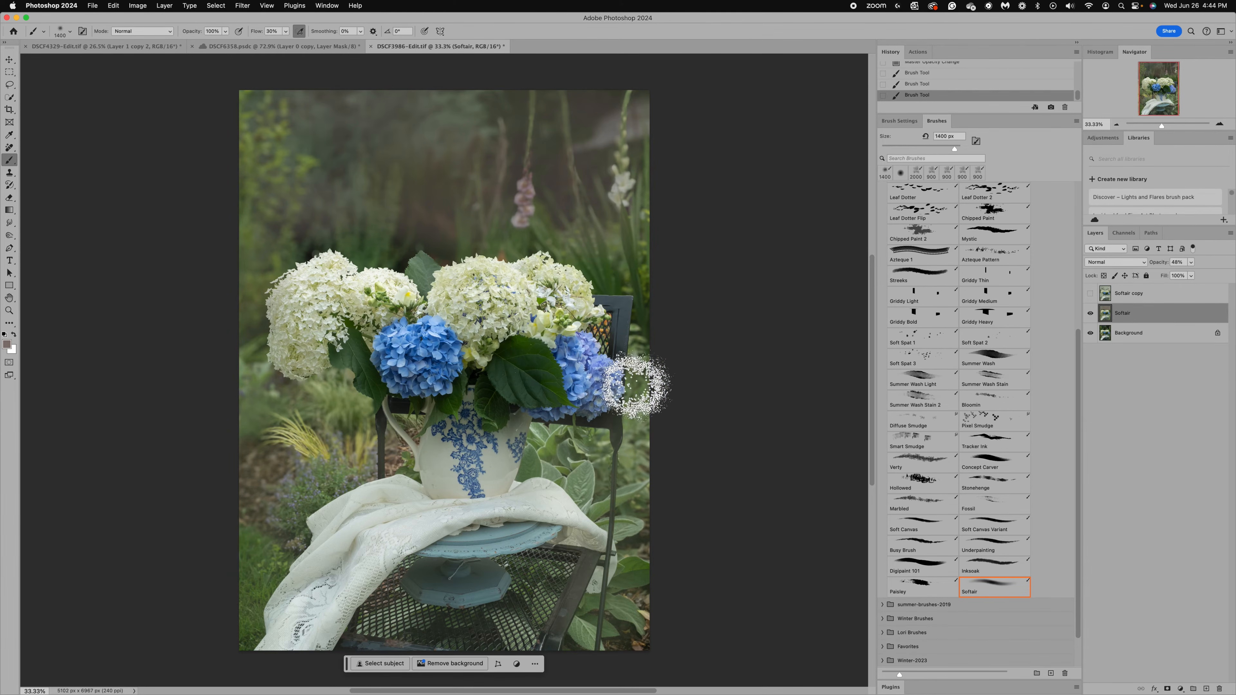
pyautogui.moveTo(564, 469)
pyautogui.mouseDown()
pyautogui.moveTo(613, 516)
pyautogui.moveTo(599, 635)
pyautogui.mouseUp()
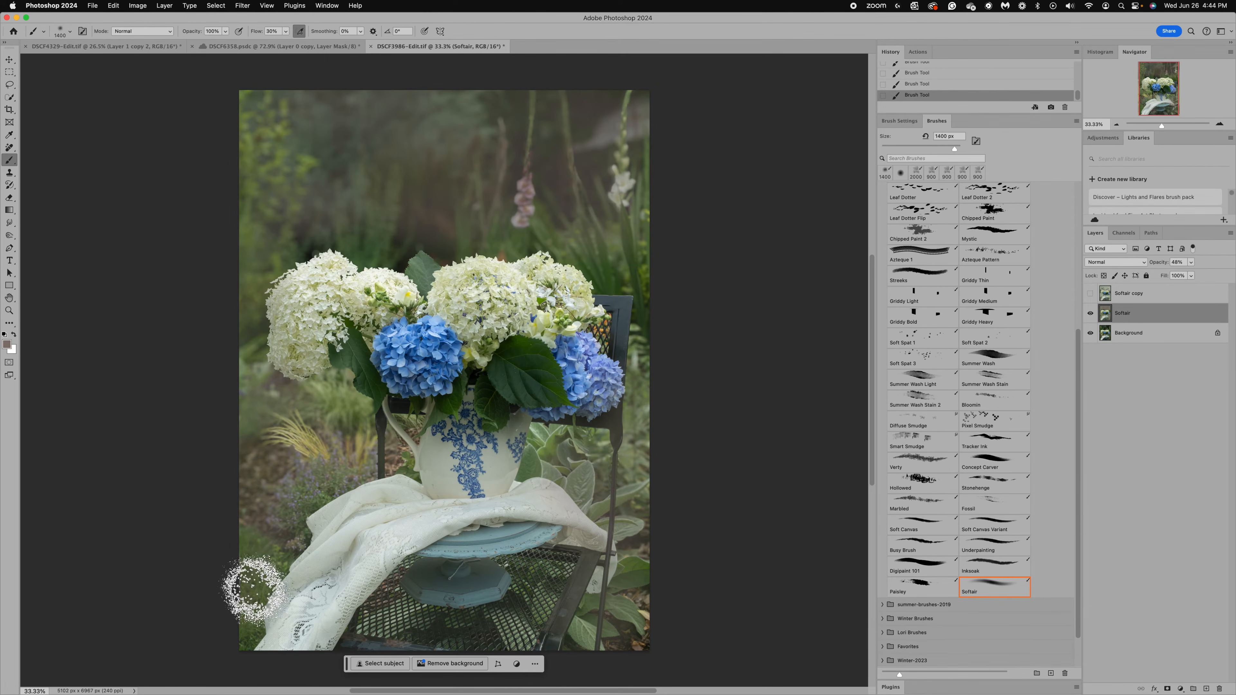
pyautogui.scroll(-1, 253, 589)
pyautogui.scroll(3, 253, 589)
pyautogui.scroll(-2, 253, 588)
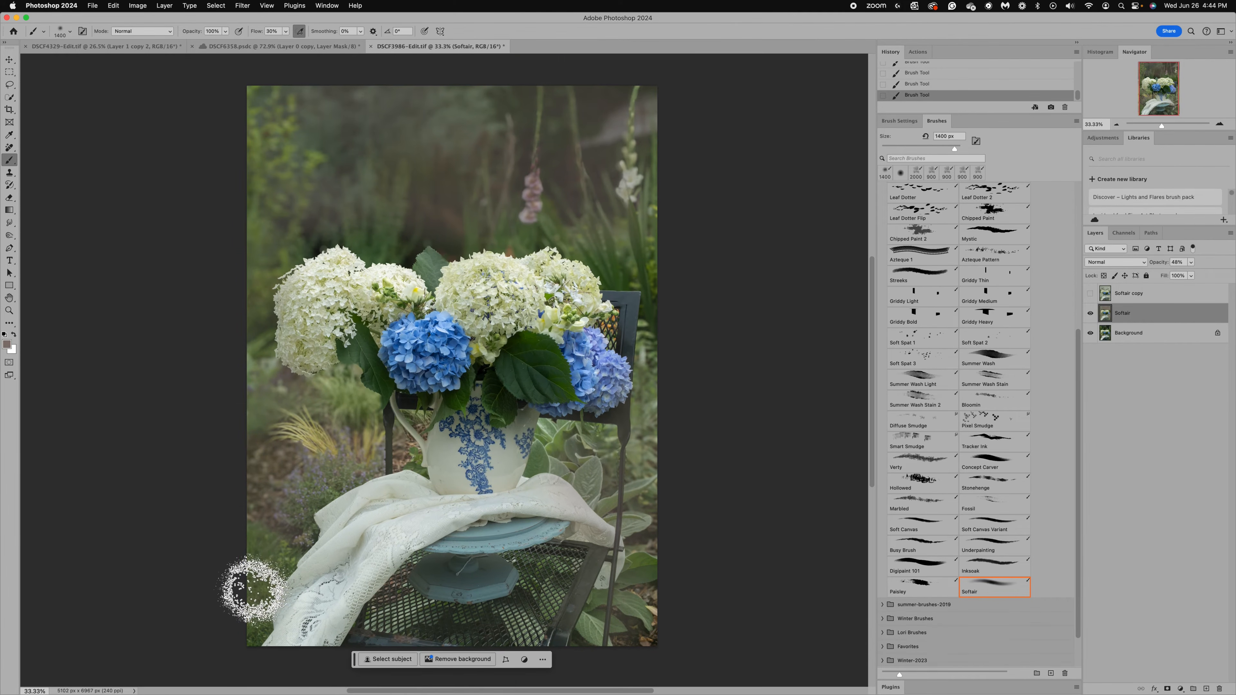
# - Reduce the Softair layer's opacity to 40% and compare the image with and without the layer
pyautogui.click(1191, 262)
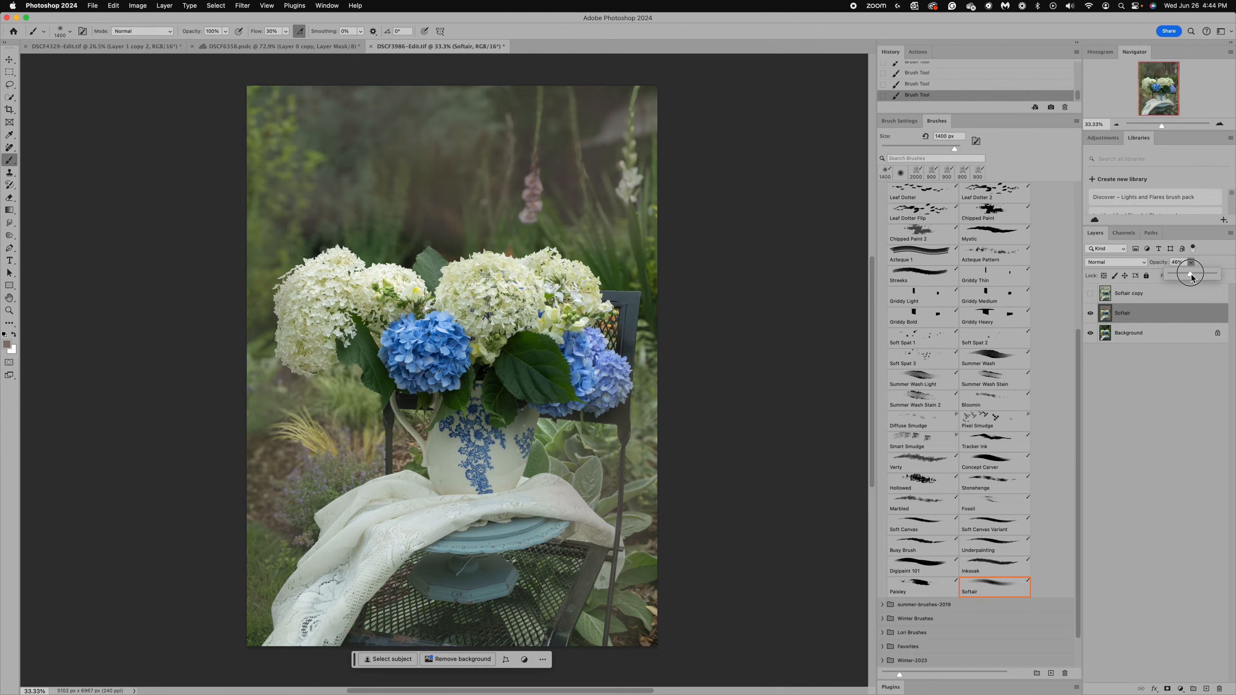
pyautogui.moveTo(1191, 274); pyautogui.dragTo(1186, 277)
pyautogui.click(1090, 313)
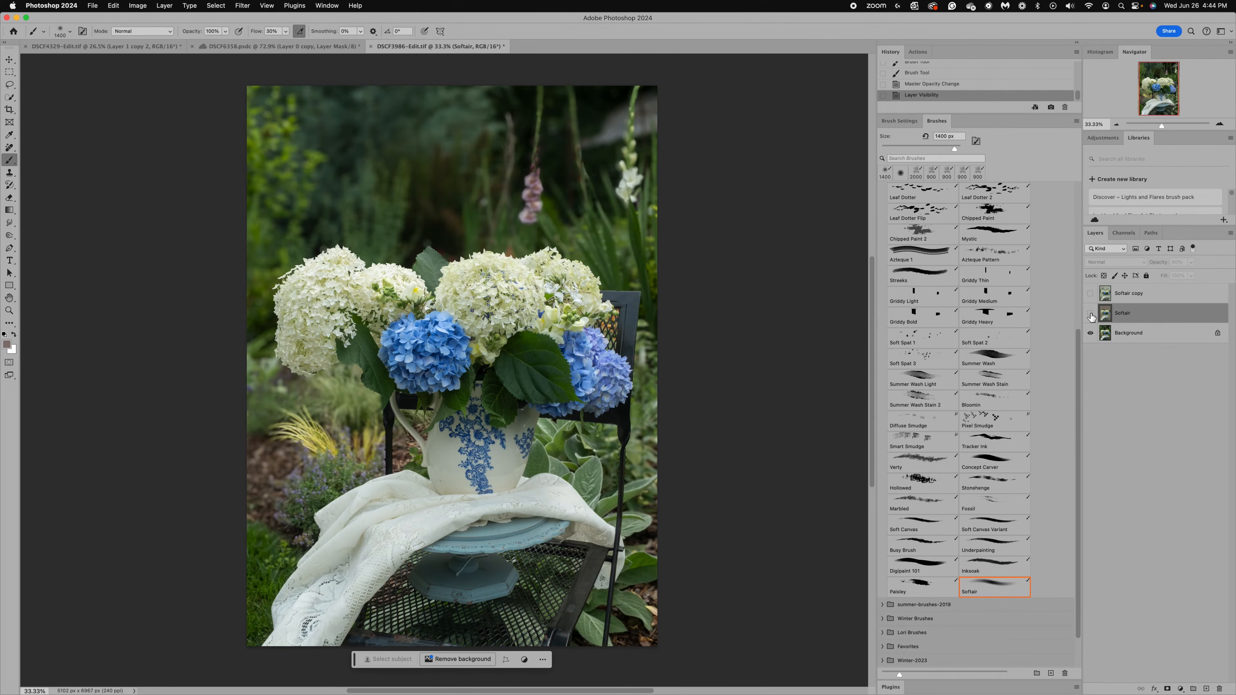
pyautogui.click(1089, 313)
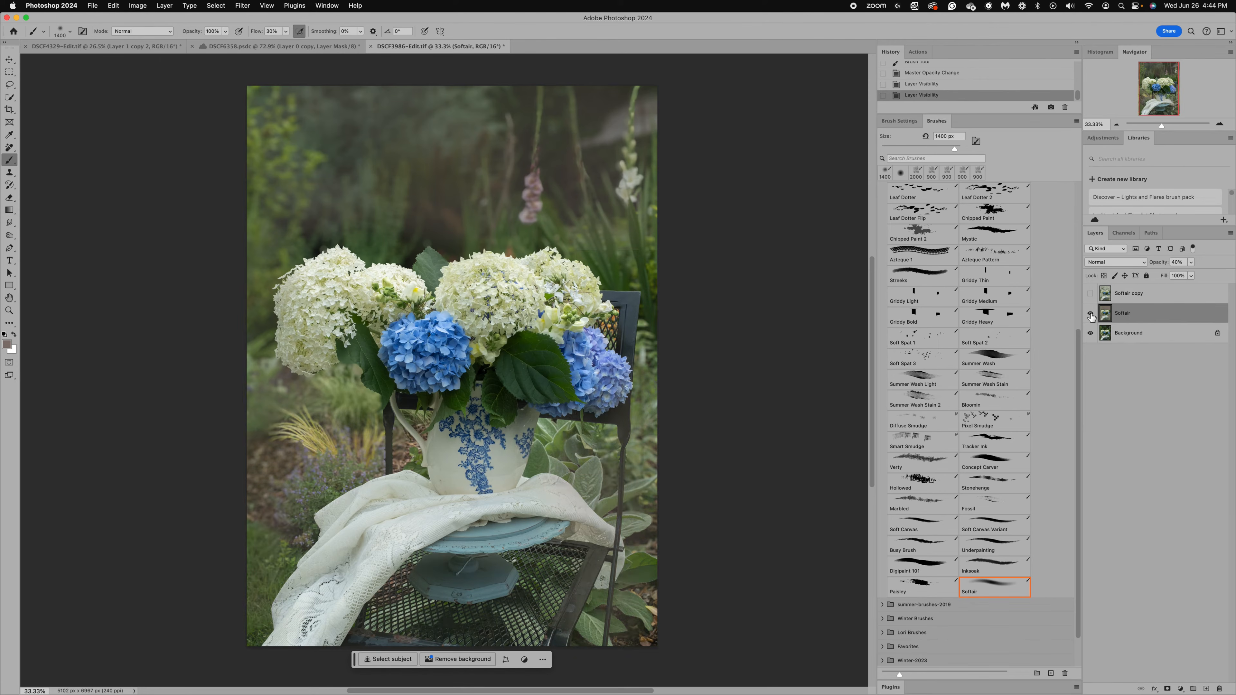
# - Hide the Softair layer and duplicate the Background layer
pyautogui.click(1090, 314)
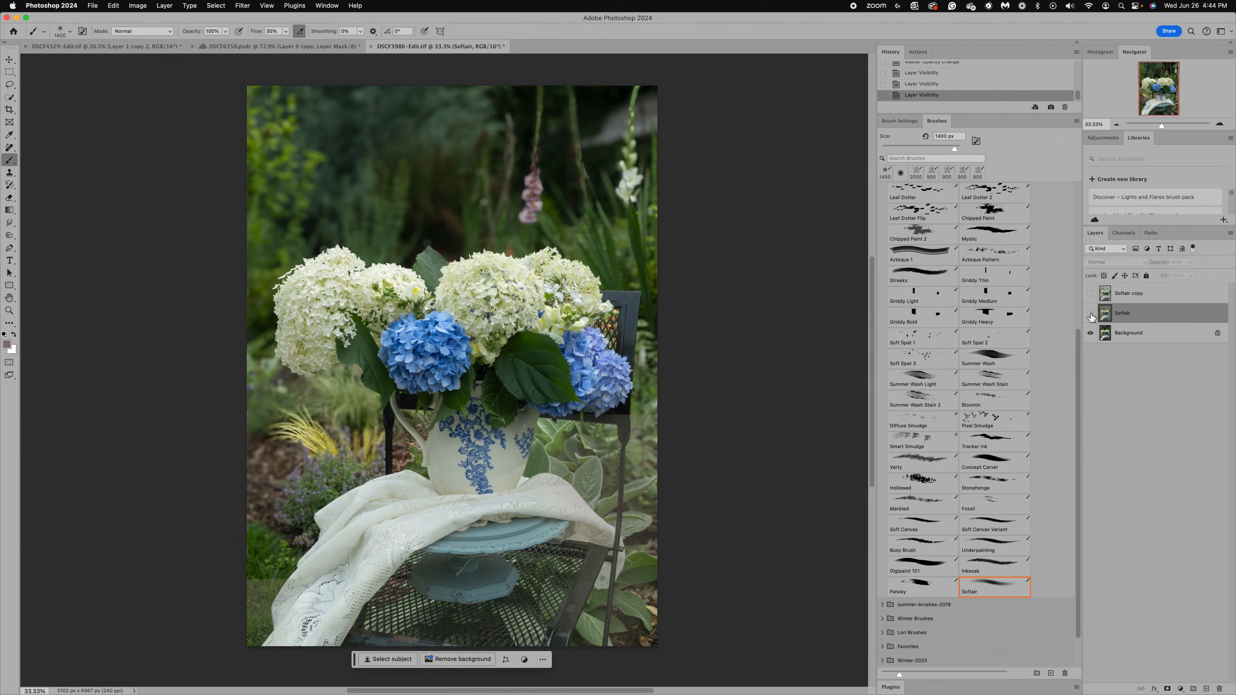
pyautogui.click(1108, 339)
pyautogui.press('super+j')
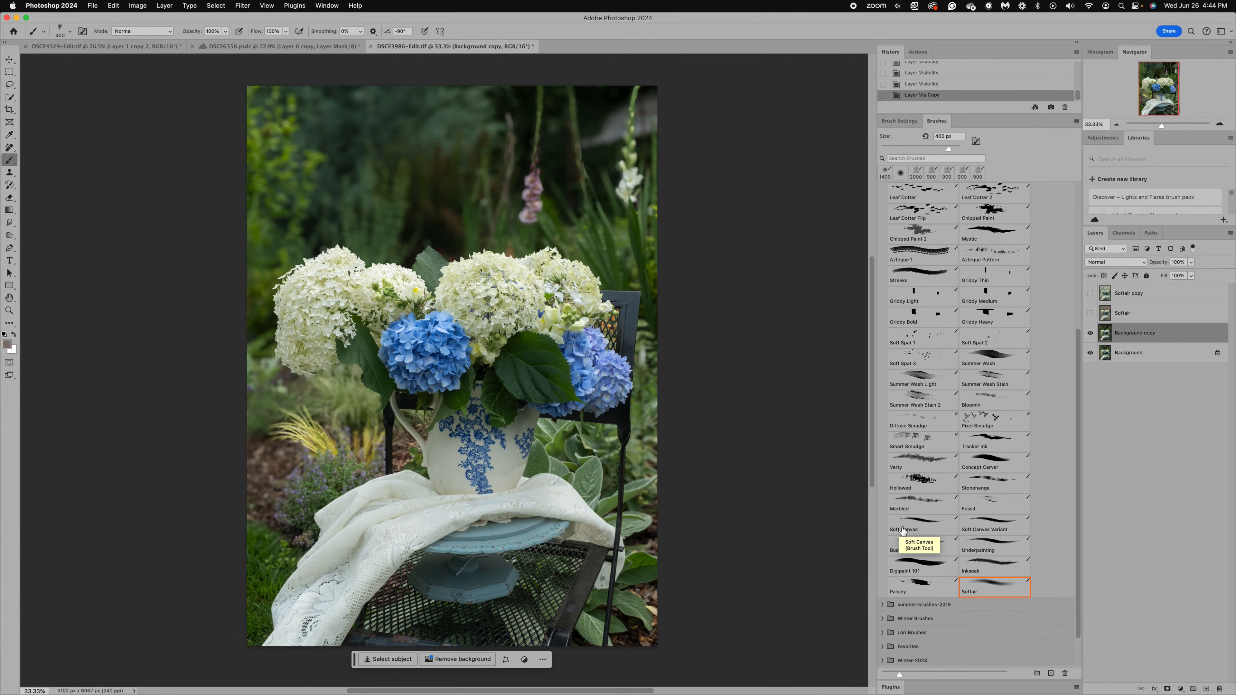
# - Try the Soft Canvas brush at 400 px and 1400 px over the dark background, and revert to the state before these strokes
pyautogui.click(931, 528)
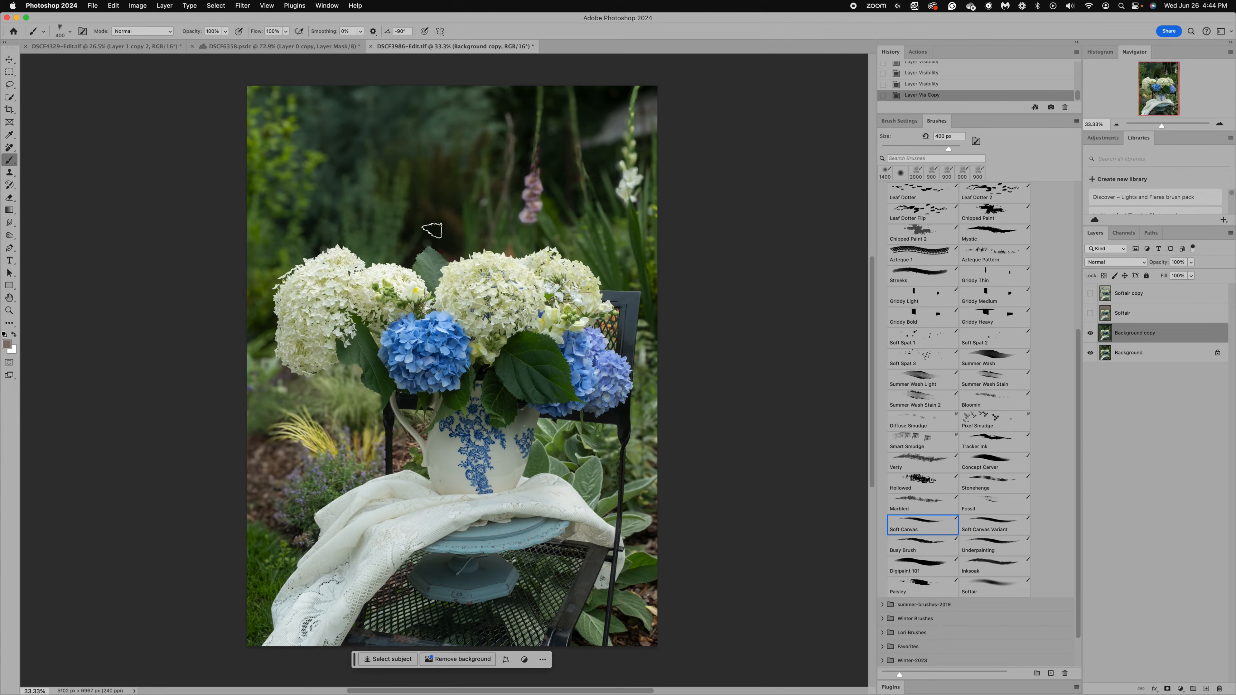
pyautogui.moveTo(347, 181)
pyautogui.mouseDown()
pyautogui.moveTo(433, 156)
pyautogui.moveTo(358, 233)
pyautogui.mouseUp()
pyautogui.keyDown('shift'); pyautogui.click(491, 187); pyautogui.keyUp('shift')
pyautogui.rightClick(499, 186)
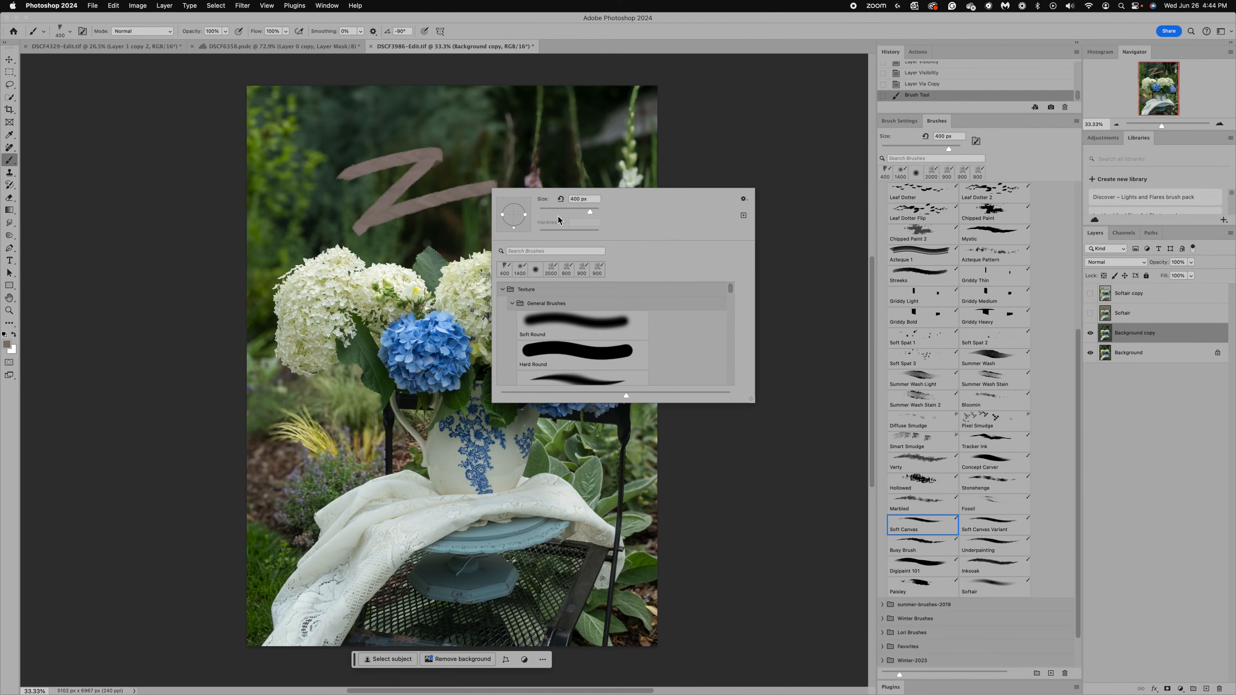
pyautogui.moveTo(589, 212); pyautogui.dragTo(595, 212)
pyautogui.press('Return')
pyautogui.moveTo(520, 117)
pyautogui.mouseDown()
pyautogui.moveTo(562, 127)
pyautogui.moveTo(510, 221)
pyautogui.moveTo(608, 176)
pyautogui.mouseUp()
pyautogui.moveTo(521, 160)
pyautogui.mouseDown()
pyautogui.moveTo(511, 196)
pyautogui.moveTo(492, 252)
pyautogui.moveTo(592, 185)
pyautogui.mouseUp()
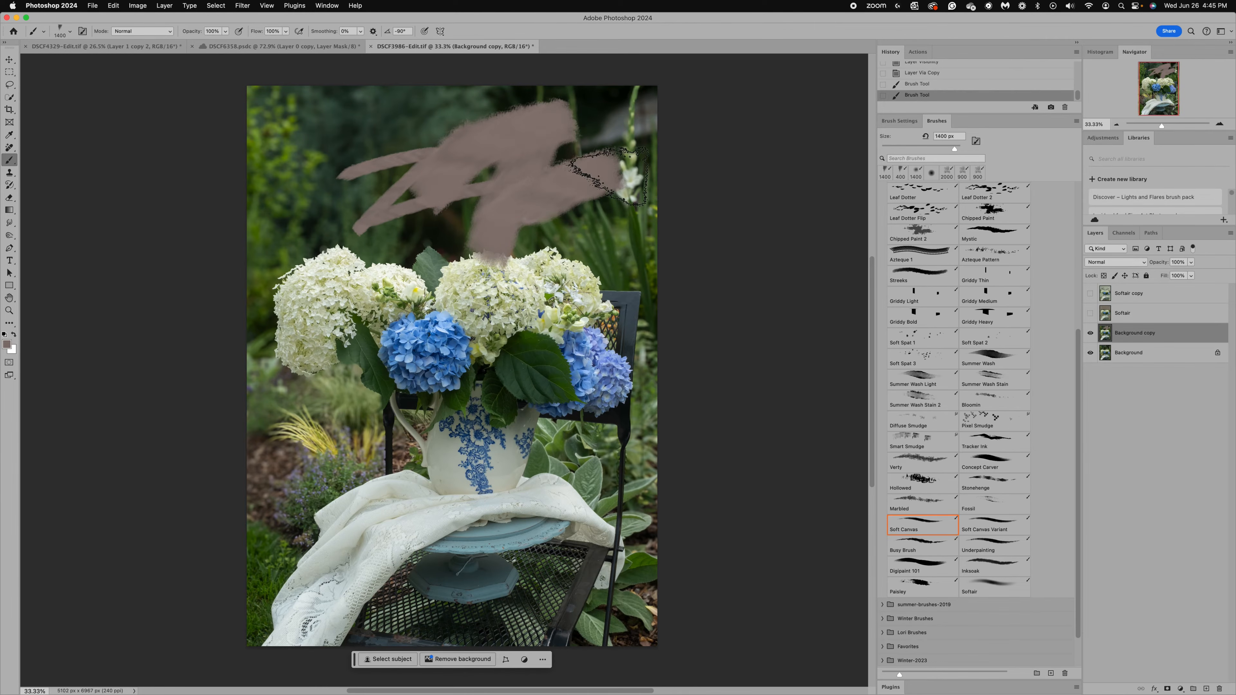
pyautogui.click(924, 73)
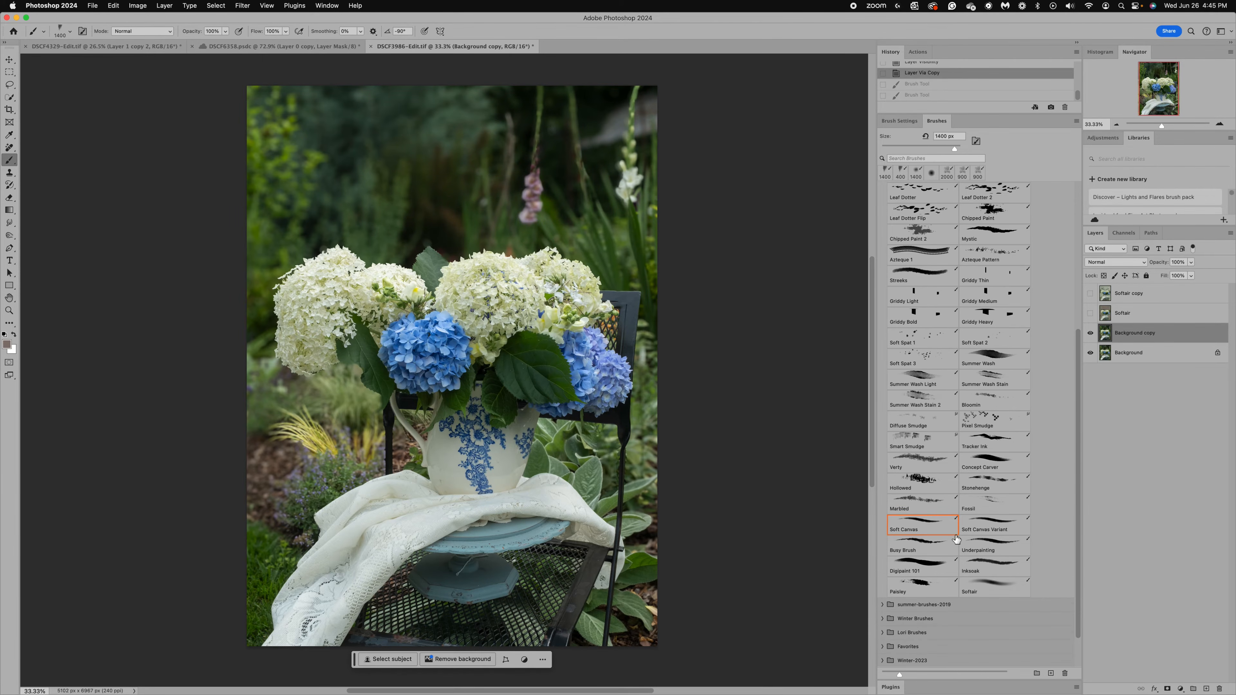
# - Choose the Summer Wash Stain 2 brush, enlarge it to 1100 px and brush over the dark background above the hydrangeas
pyautogui.scroll(-1, 956, 539)
pyautogui.scroll(1, 957, 538)
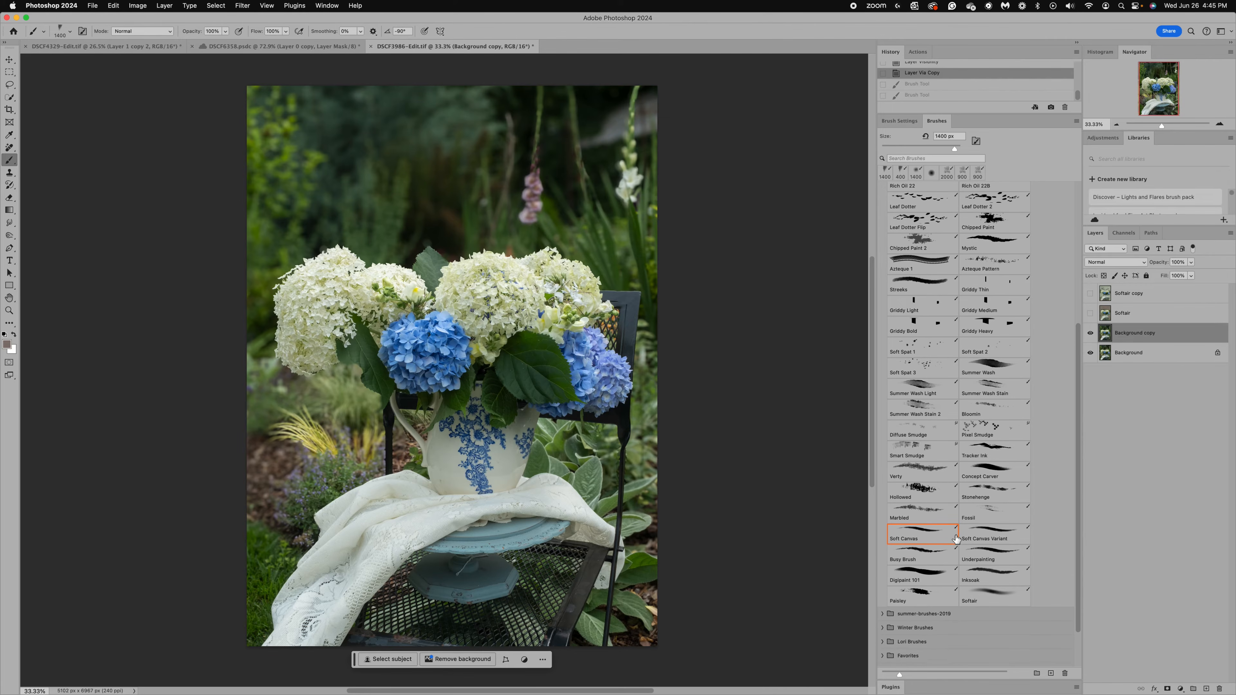
pyautogui.click(916, 412)
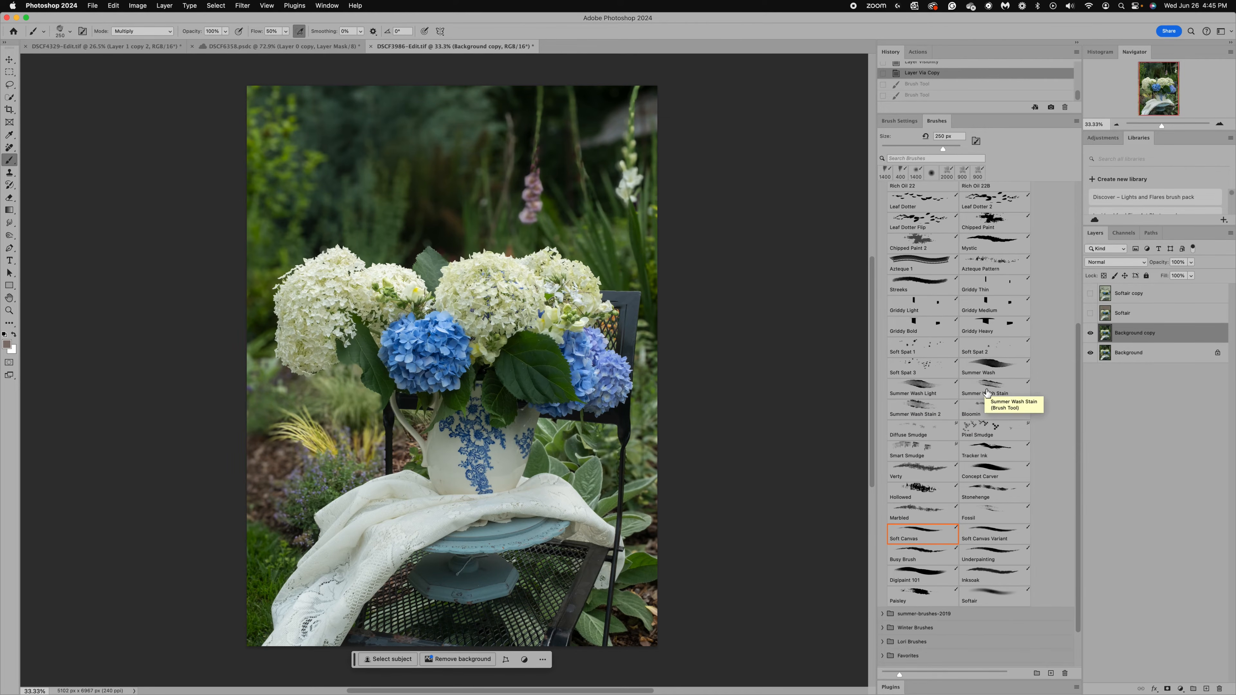
pyautogui.click(913, 412)
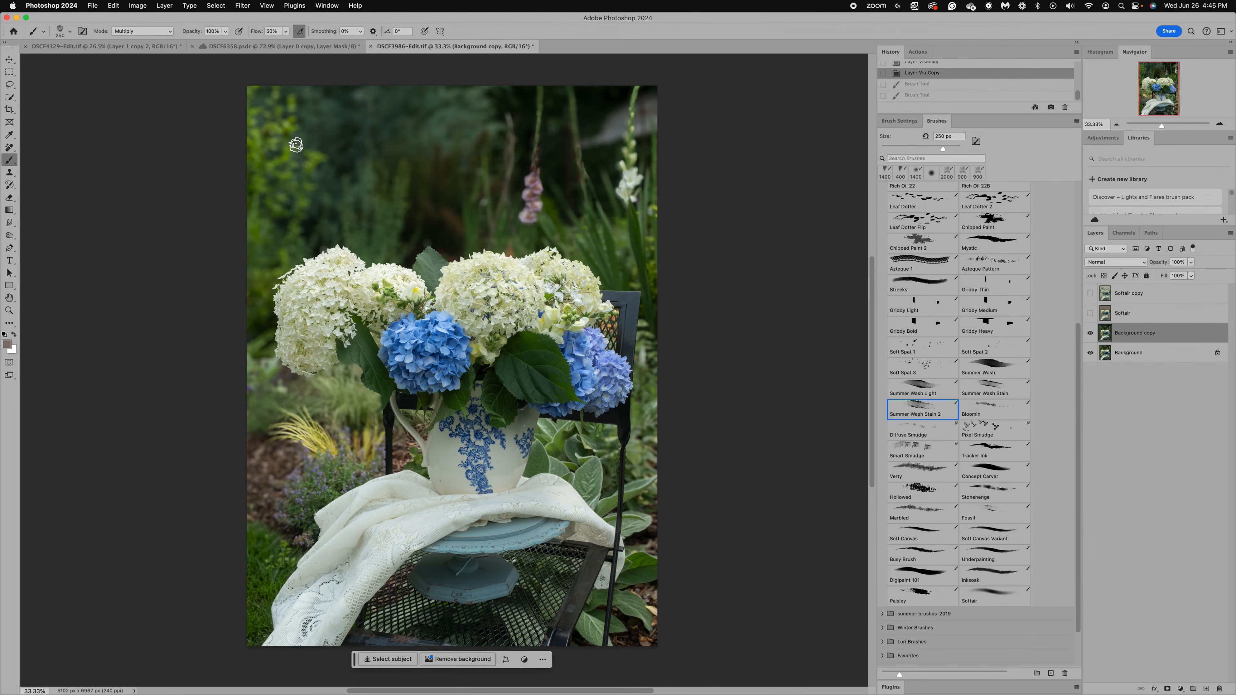
pyautogui.press(']')
pyautogui.press(']')
pyautogui.press(']')
pyautogui.press(']')
pyautogui.press(']')
pyautogui.press(']')
pyautogui.press(']')
pyautogui.press(']')
pyautogui.press(']')
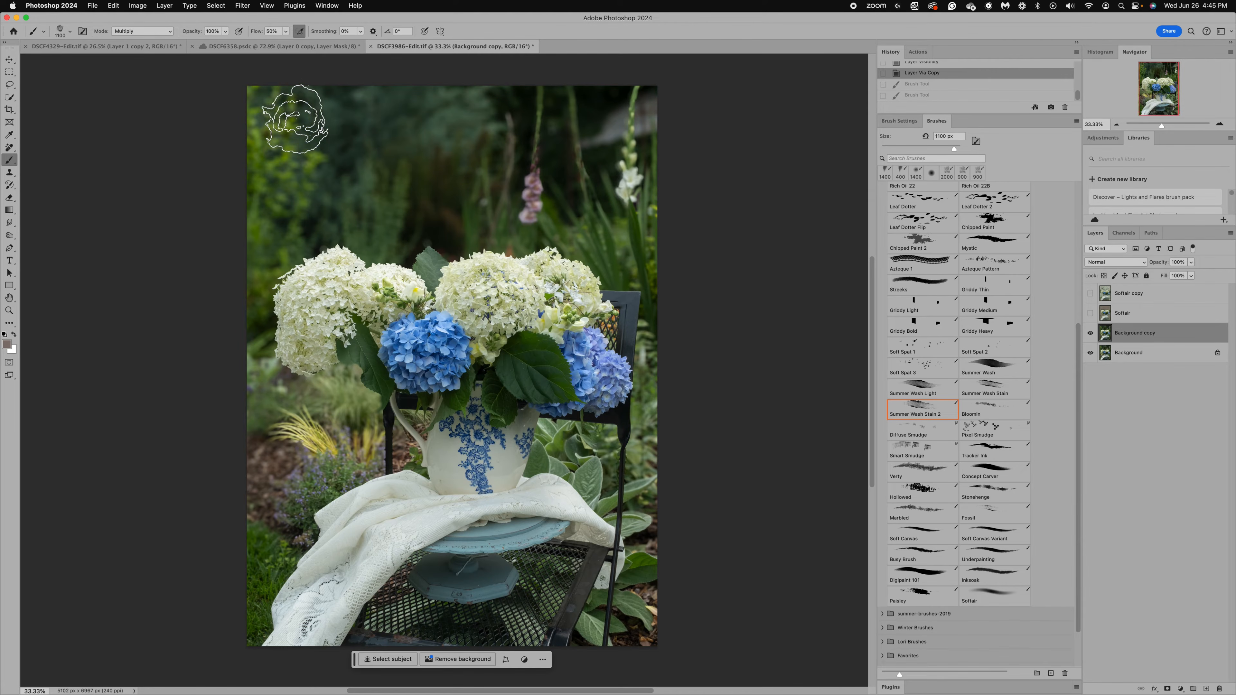
pyautogui.moveTo(453, 170); pyautogui.dragTo(451, 185)
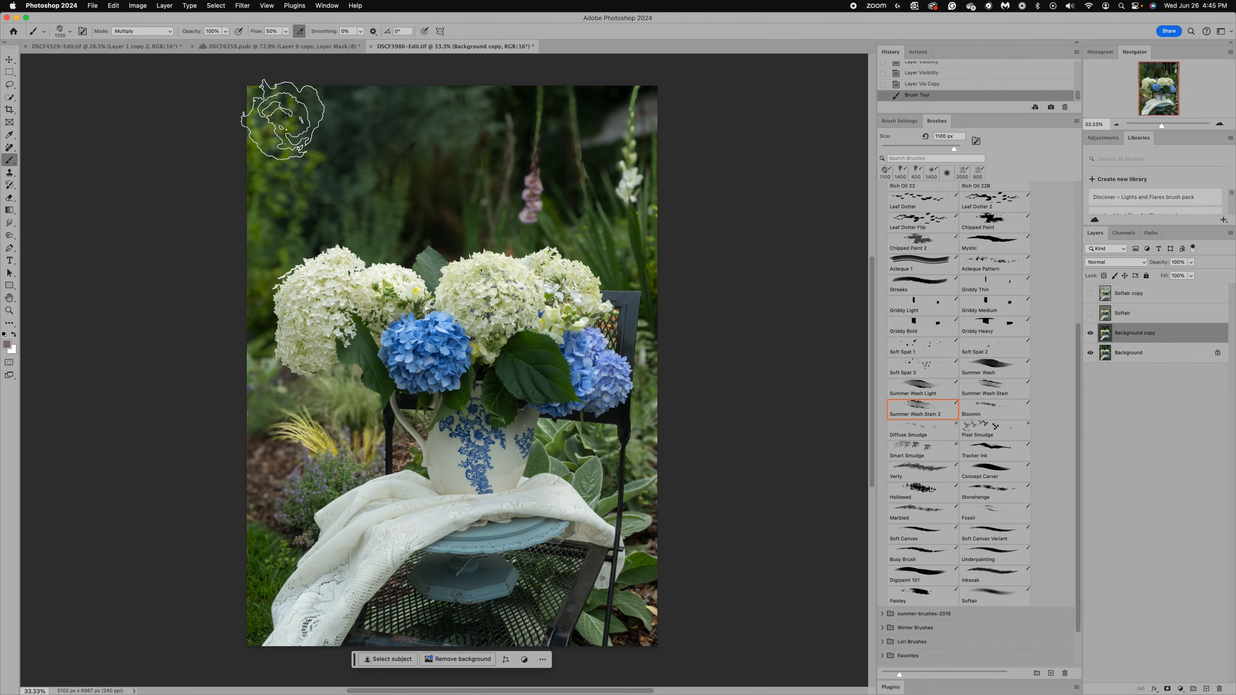
# - Sample a yellow-green from the leftmost white hydrangea and dab it over the dark background above the flowers
pyautogui.click(10, 136)
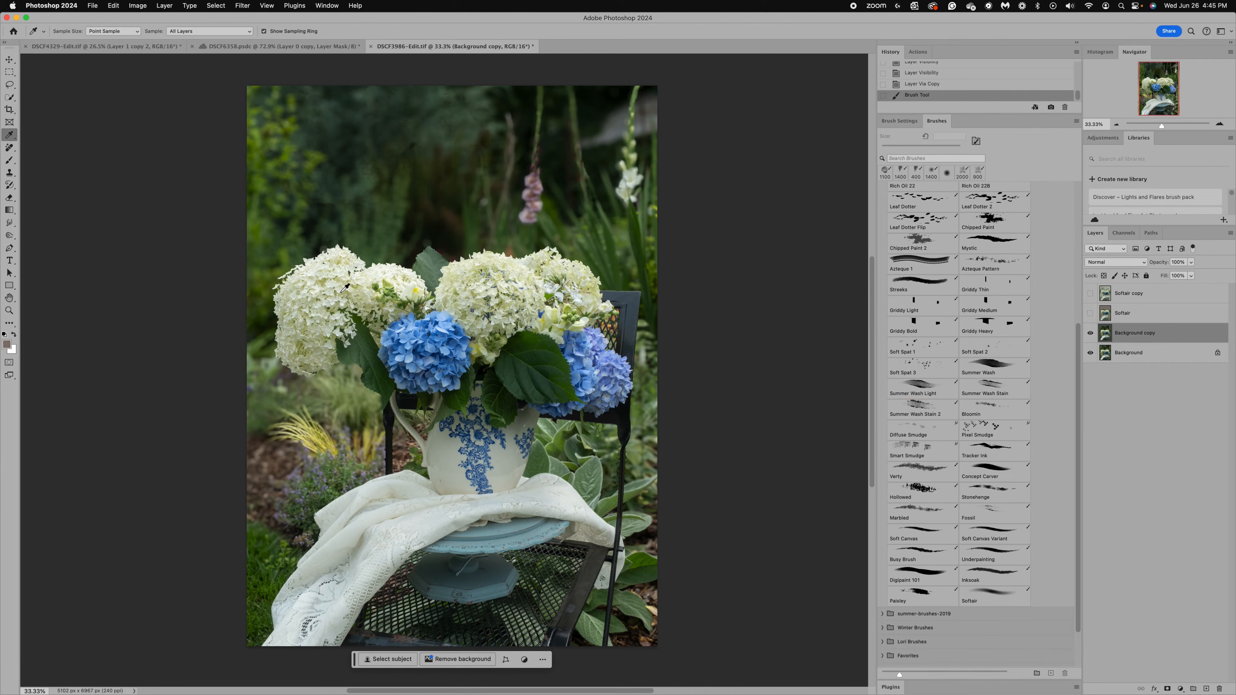
pyautogui.click(340, 295)
pyautogui.click(307, 292)
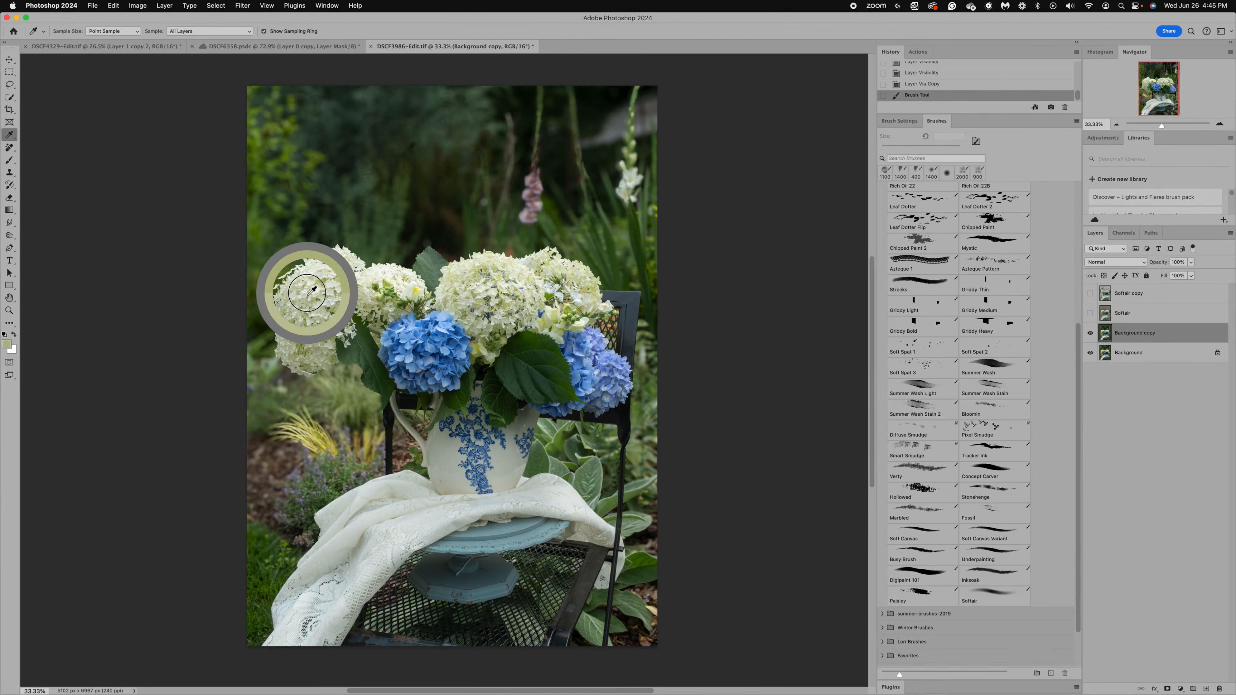
pyautogui.click(11, 162)
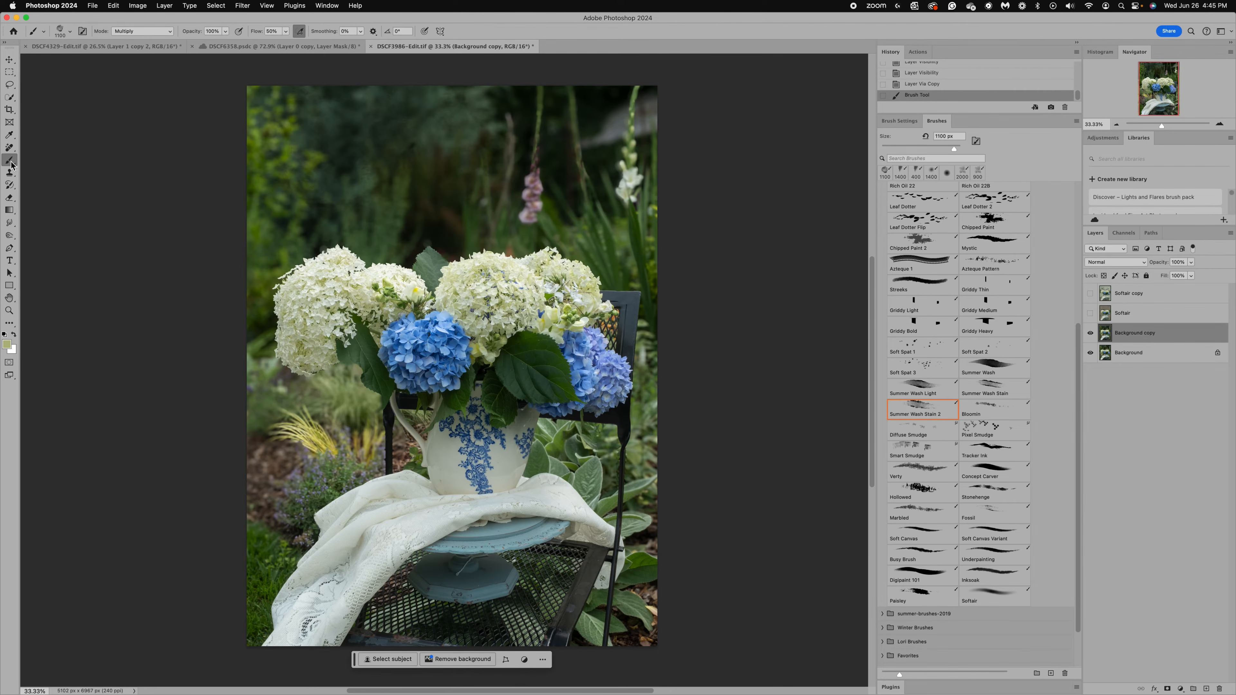
pyautogui.scroll(1, 375, 214)
pyautogui.scroll(4, 374, 209)
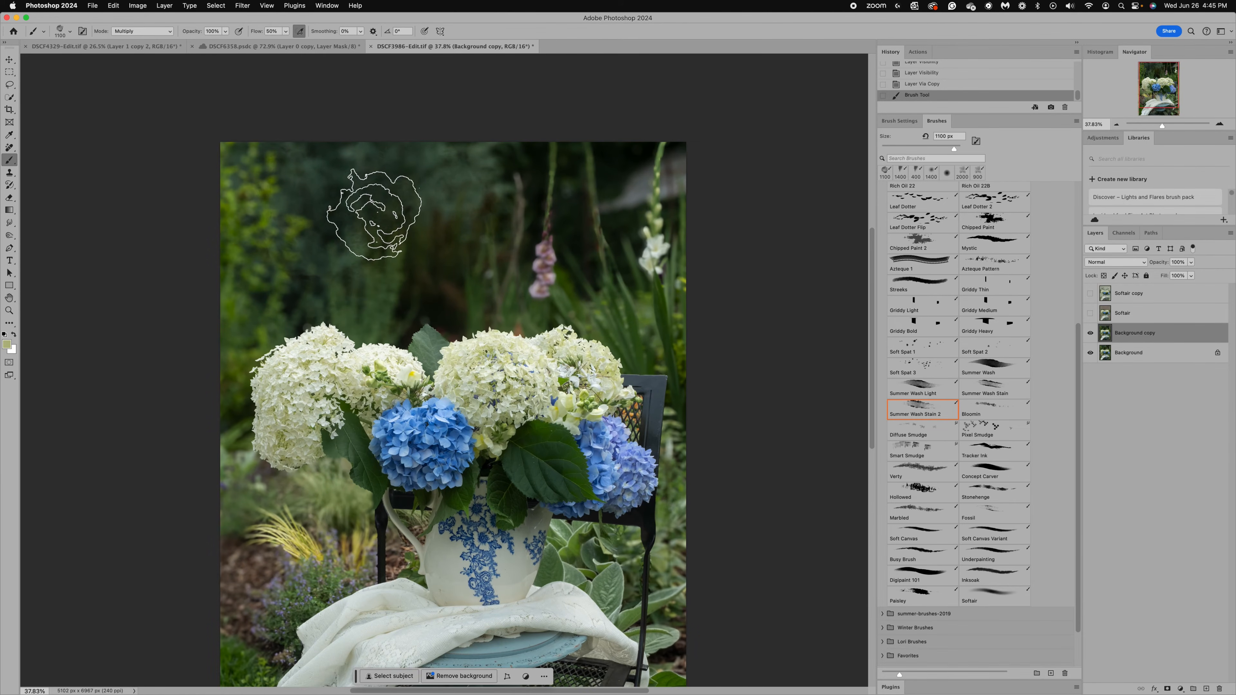
pyautogui.moveTo(380, 225); pyautogui.dragTo(377, 219)
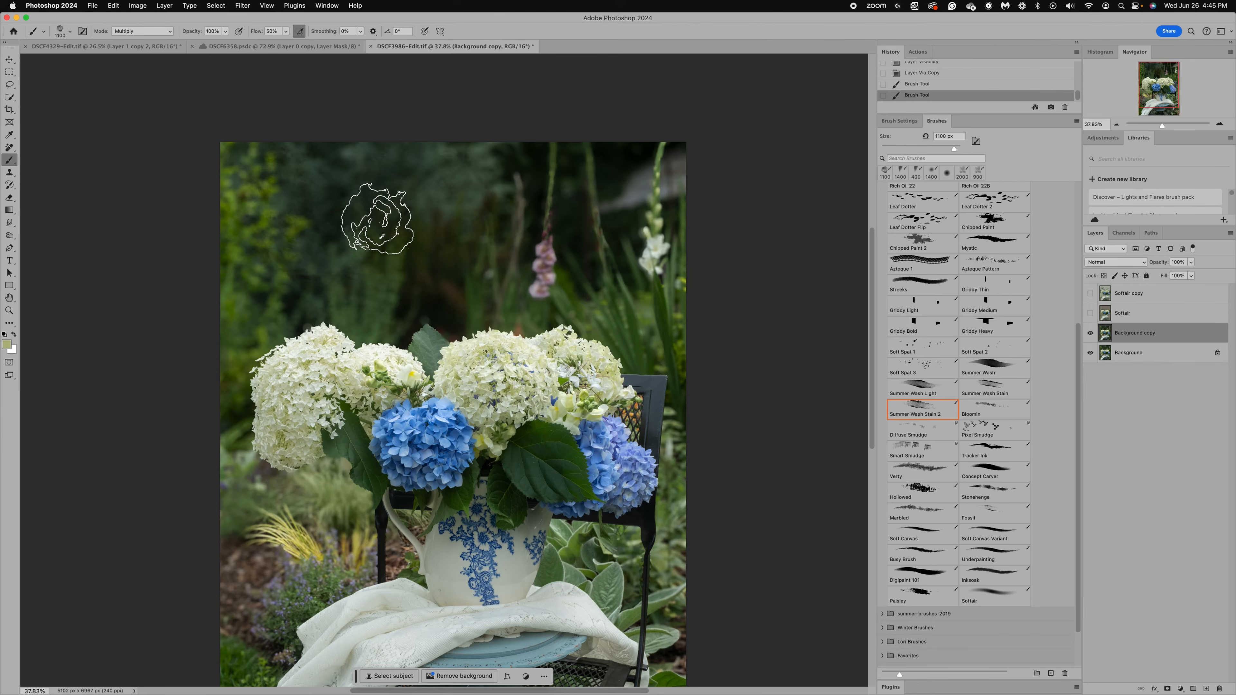
# - Set the brush mode to Normal and paint the yellow-green texture across the background above and beside the hydrangeas
pyautogui.click(168, 31)
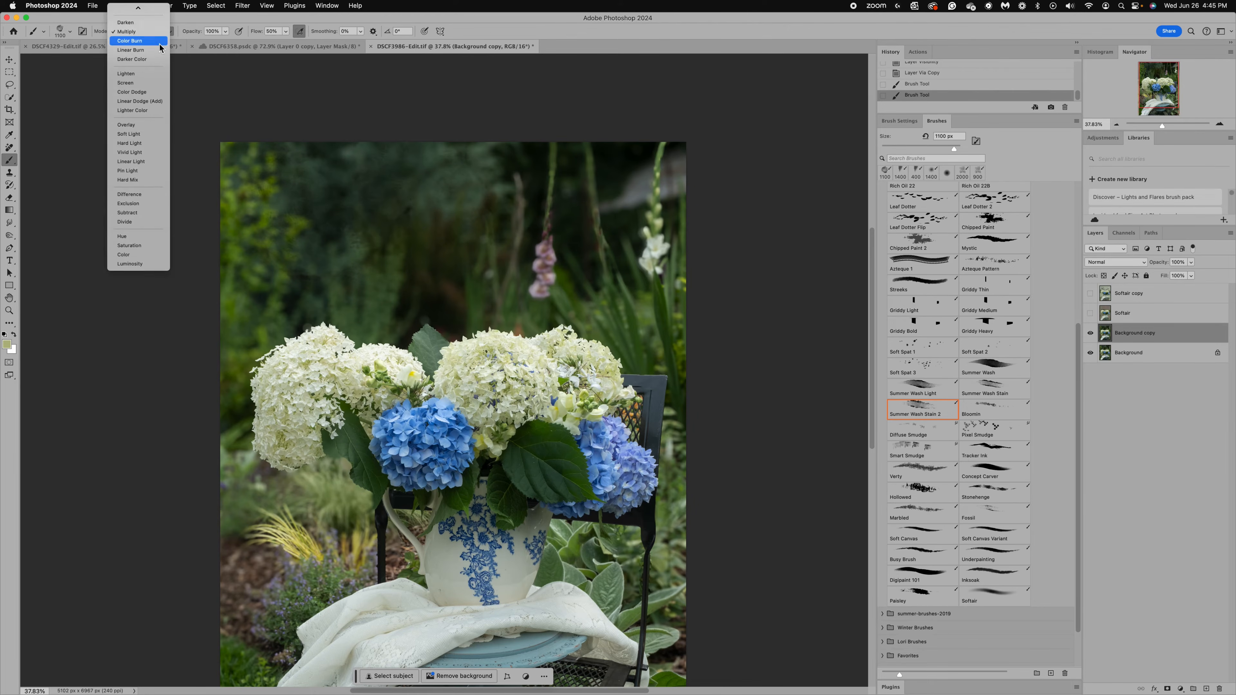
pyautogui.click(126, 10)
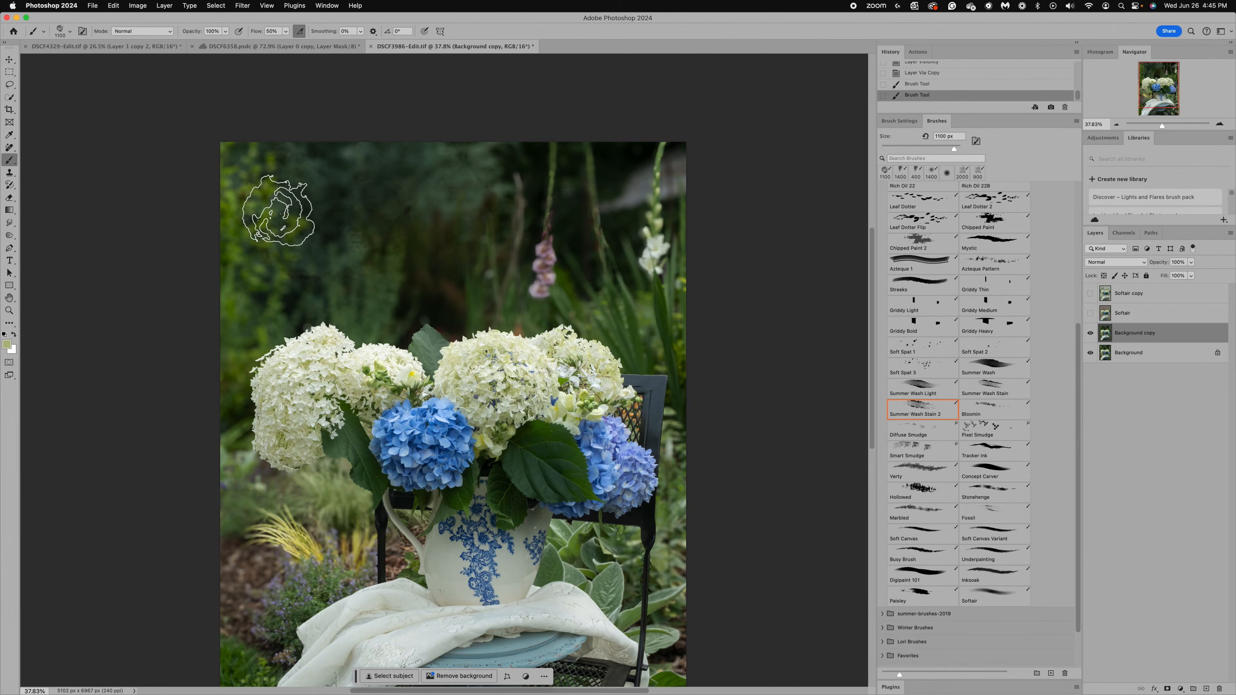
pyautogui.moveTo(225, 216)
pyautogui.mouseDown()
pyautogui.moveTo(333, 196)
pyautogui.moveTo(357, 232)
pyautogui.moveTo(393, 184)
pyautogui.moveTo(468, 198)
pyautogui.moveTo(496, 221)
pyautogui.moveTo(583, 178)
pyautogui.moveTo(557, 163)
pyautogui.moveTo(631, 218)
pyautogui.moveTo(627, 290)
pyautogui.mouseUp()
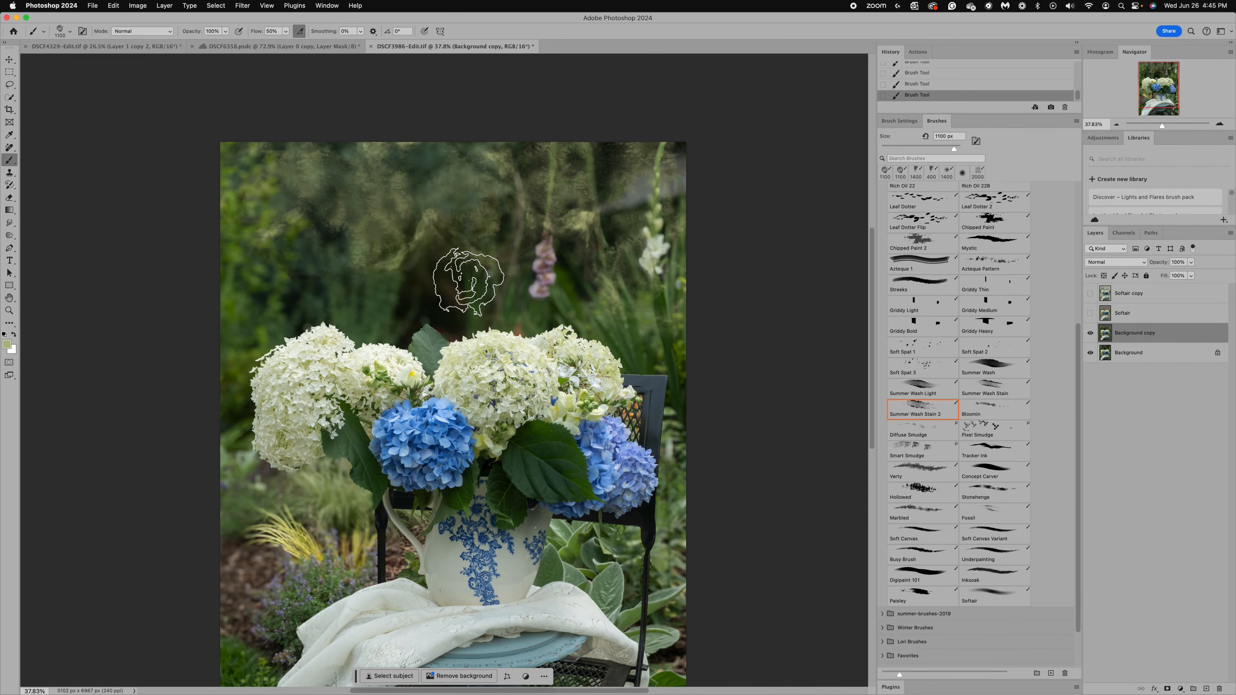
pyautogui.moveTo(468, 281)
pyautogui.mouseDown()
pyautogui.moveTo(361, 298)
pyautogui.moveTo(263, 267)
pyautogui.moveTo(229, 153)
pyautogui.moveTo(252, 340)
pyautogui.mouseUp()
pyautogui.moveTo(598, 276)
pyautogui.mouseDown()
pyautogui.moveTo(556, 295)
pyautogui.moveTo(605, 265)
pyautogui.moveTo(630, 318)
pyautogui.moveTo(676, 339)
pyautogui.moveTo(671, 186)
pyautogui.moveTo(597, 164)
pyautogui.moveTo(616, 169)
pyautogui.moveTo(426, 271)
pyautogui.moveTo(427, 314)
pyautogui.moveTo(459, 292)
pyautogui.moveTo(722, 373)
pyautogui.moveTo(725, 525)
pyautogui.moveTo(677, 465)
pyautogui.moveTo(677, 630)
pyautogui.moveTo(575, 550)
pyautogui.mouseUp()
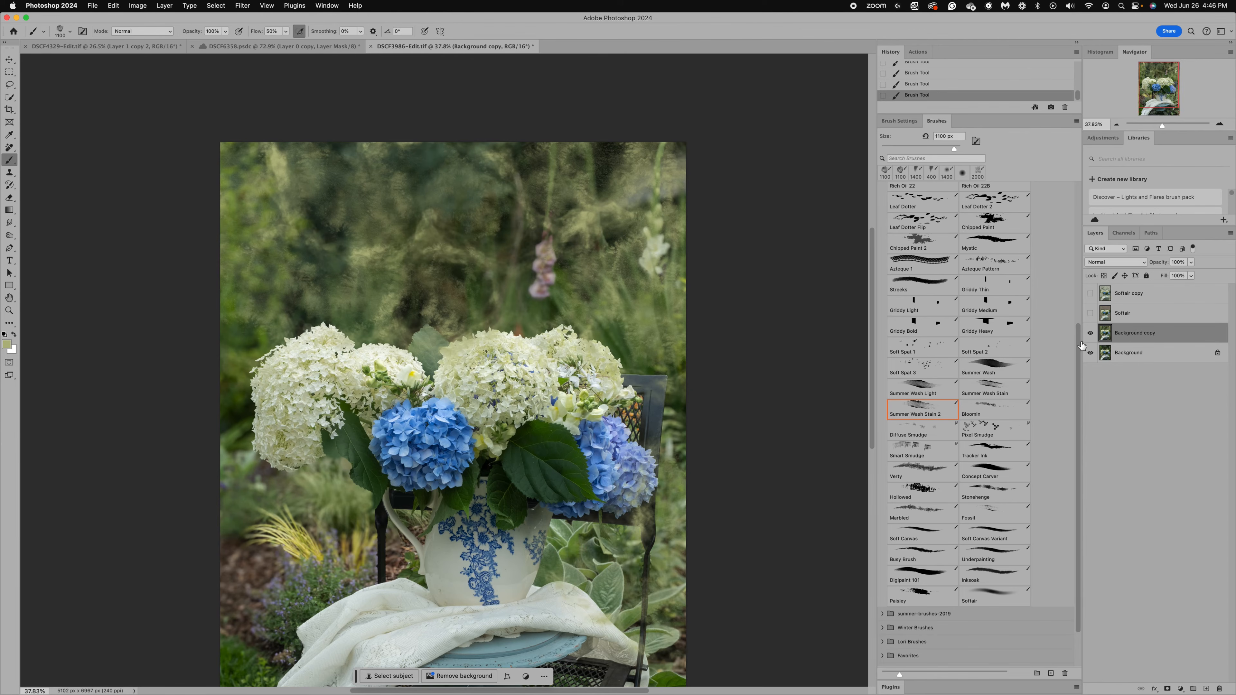
# - Reduce the Background copy layer's opacity to 42% and brush more texture along the left edge and the plants beside the vase
pyautogui.click(1192, 263)
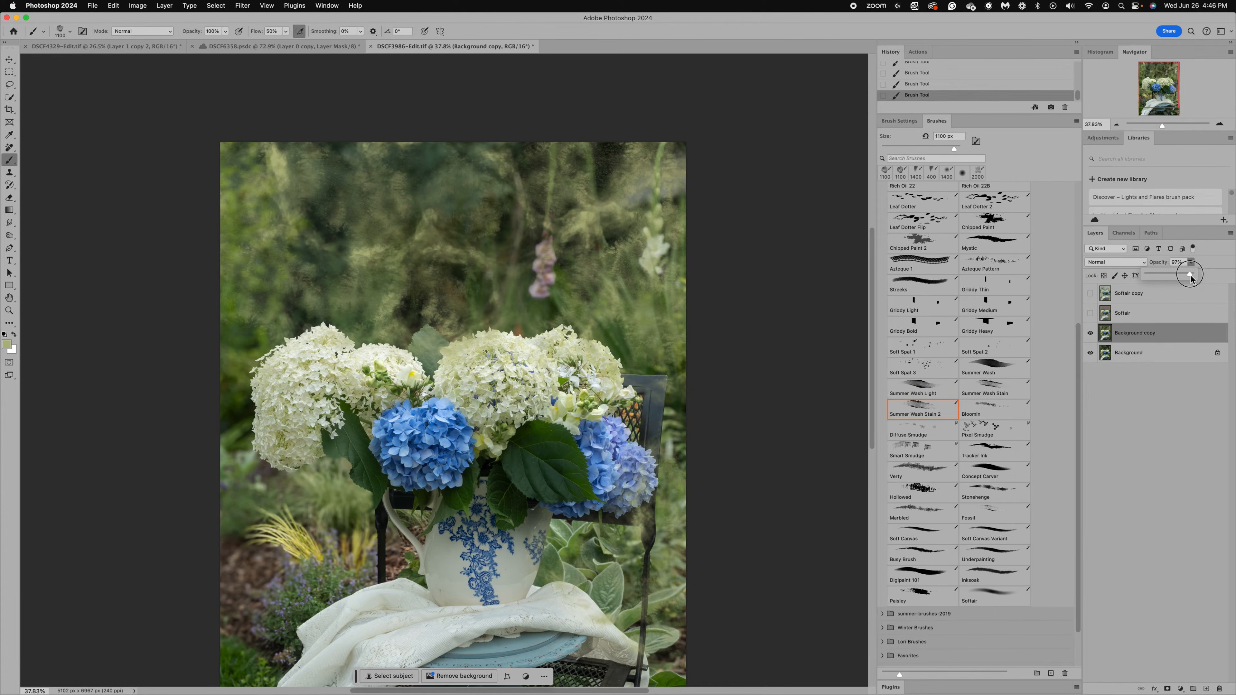
pyautogui.moveTo(1190, 277); pyautogui.dragTo(1163, 276)
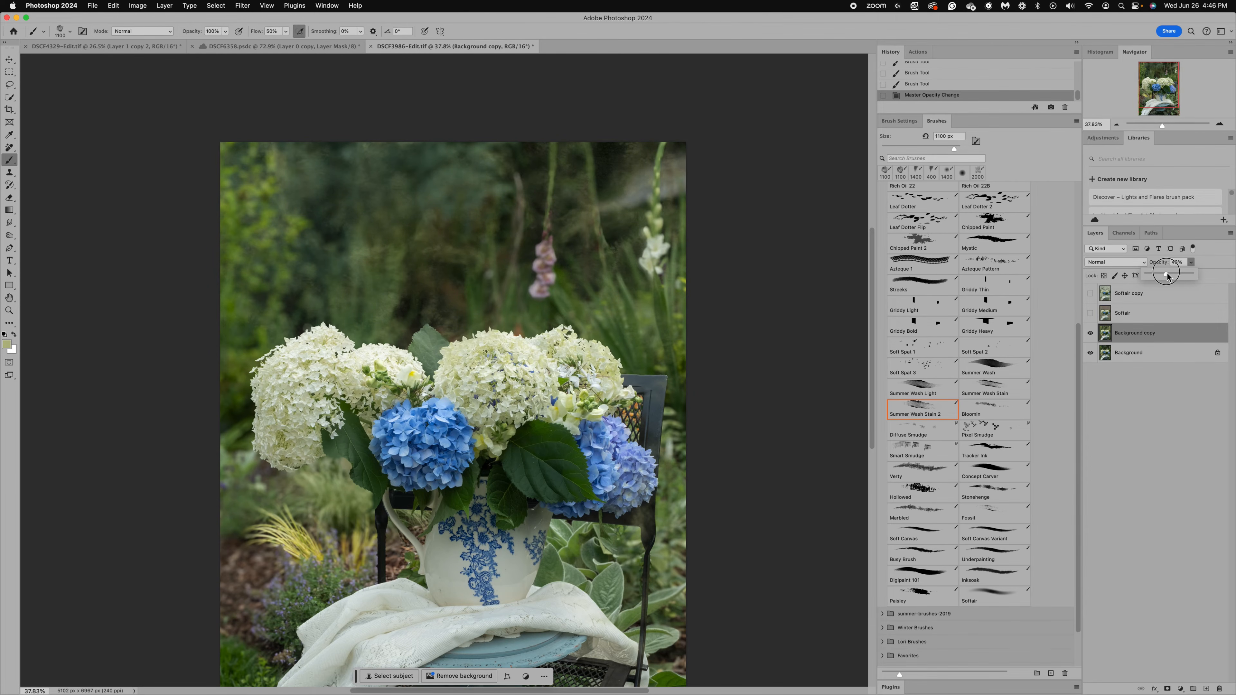
pyautogui.moveTo(247, 282)
pyautogui.mouseDown()
pyautogui.moveTo(253, 175)
pyautogui.moveTo(233, 264)
pyautogui.mouseUp()
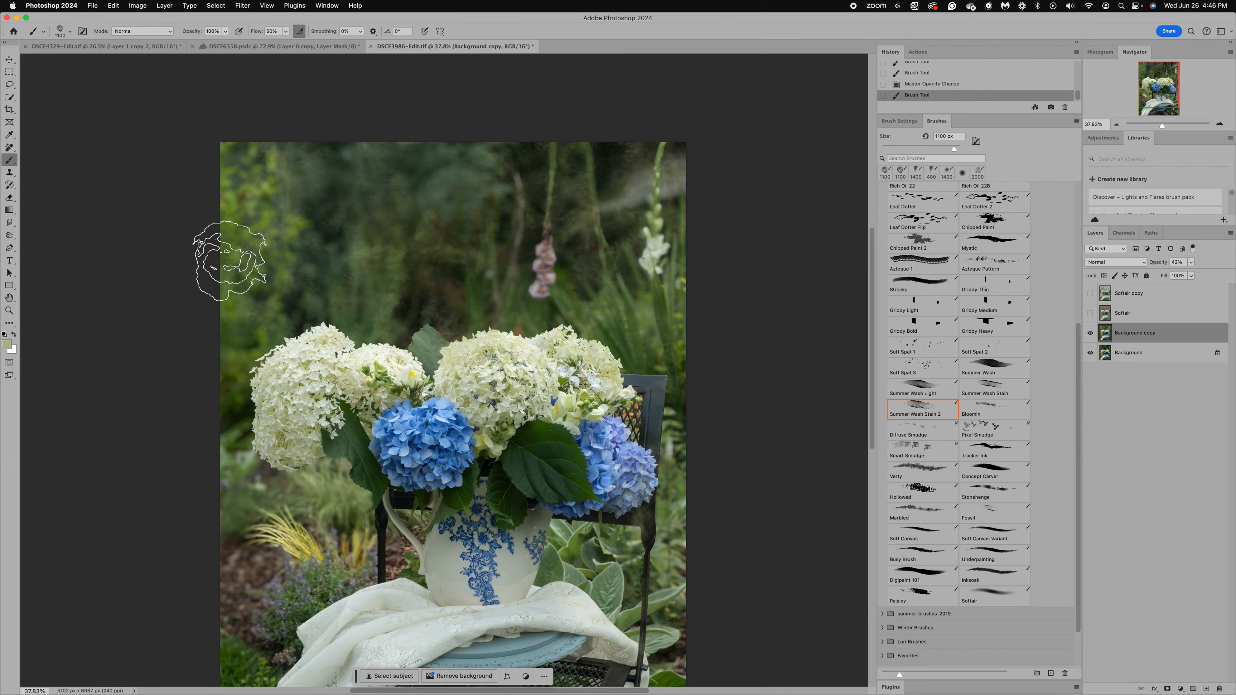
pyautogui.moveTo(261, 509); pyautogui.dragTo(316, 572)
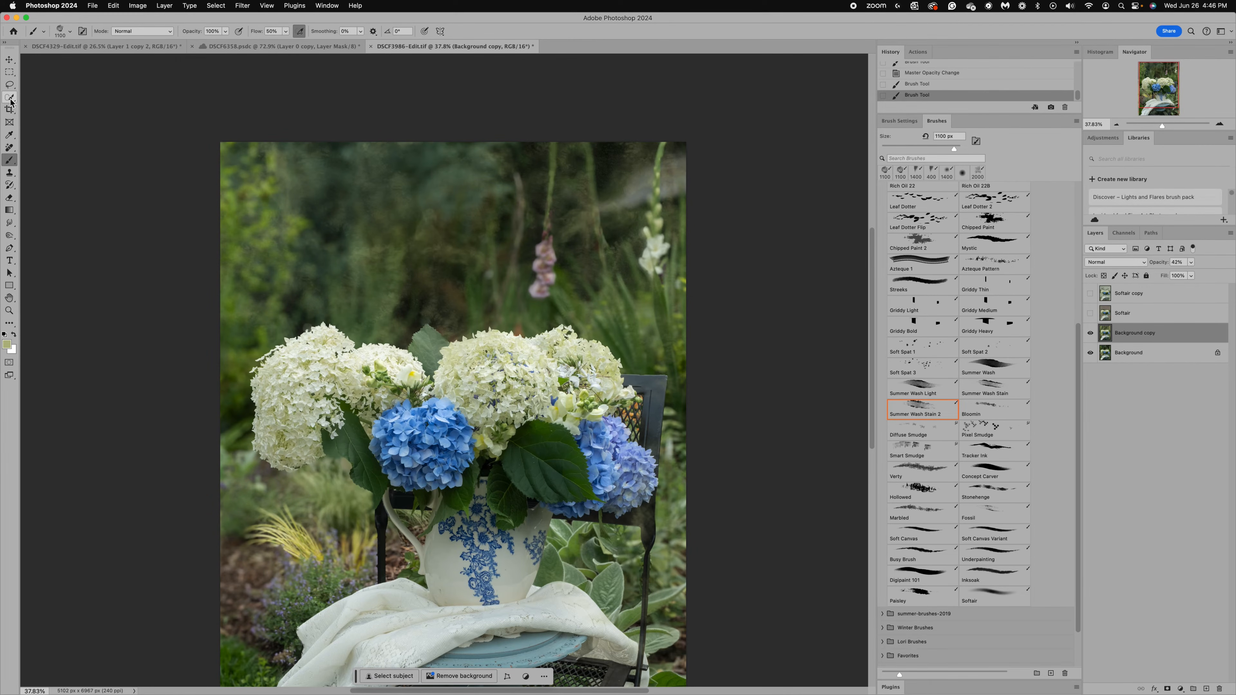
# - Sample the blue of the hydrangea above the vase as the brush colour
pyautogui.click(13, 139)
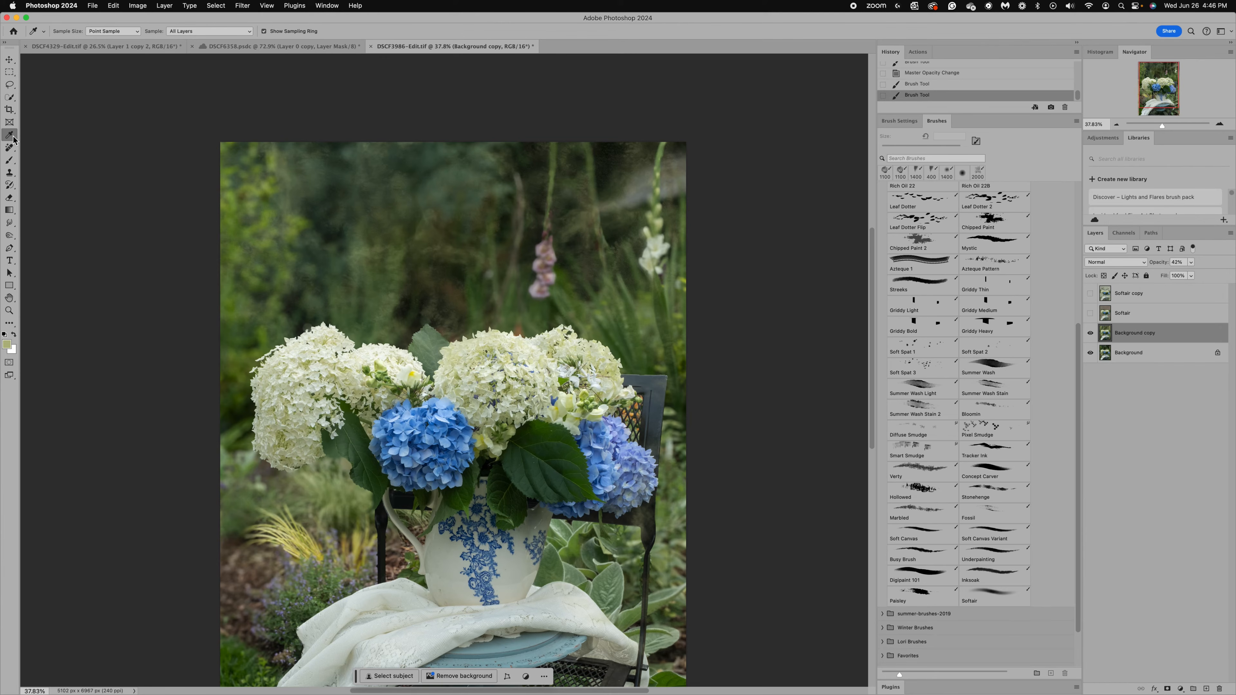
pyautogui.click(437, 433)
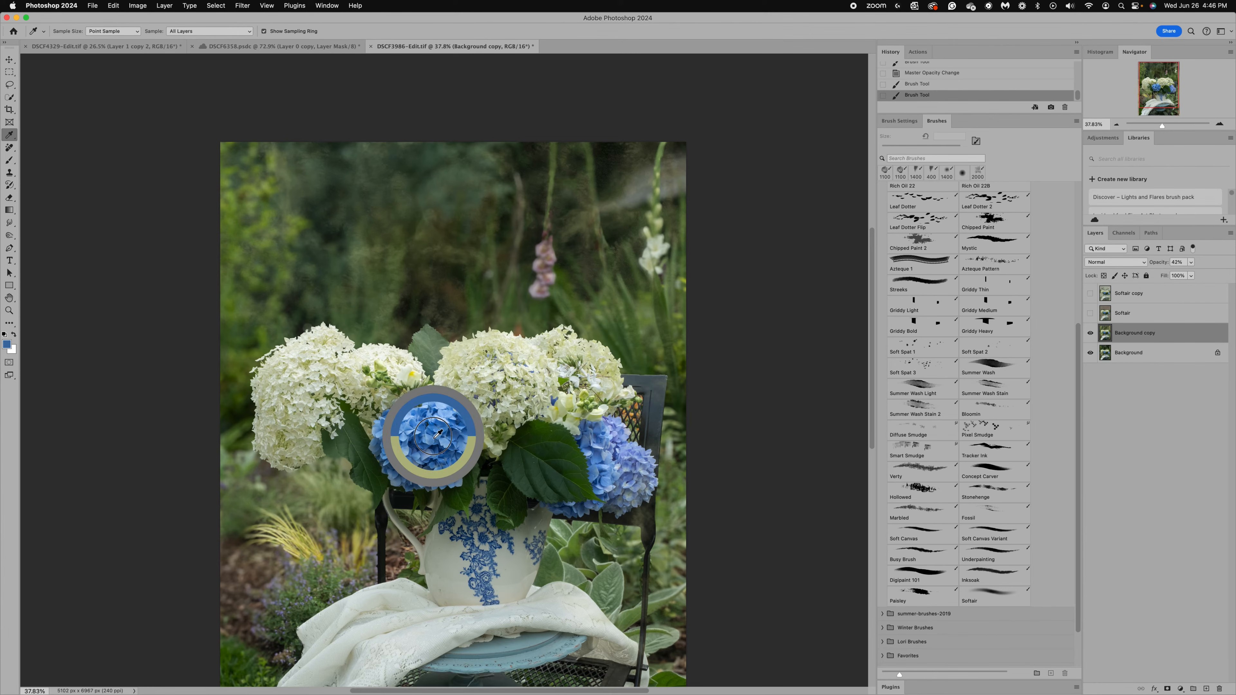
pyautogui.click(9, 160)
# - Brush the blue over the upper-left background at 38% brush opacity, and raise the brush opacity to 84%
pyautogui.click(226, 32)
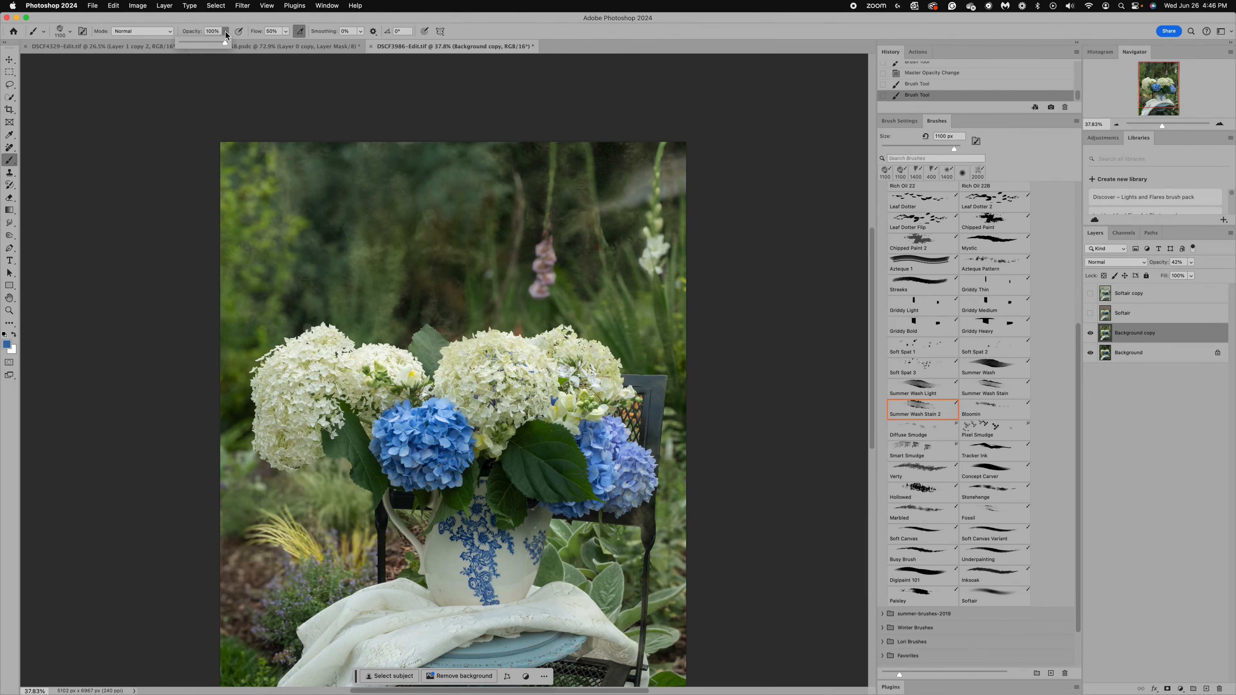
pyautogui.moveTo(291, 245)
pyautogui.mouseDown()
pyautogui.moveTo(278, 166)
pyautogui.moveTo(278, 266)
pyautogui.mouseUp()
pyautogui.click(225, 32)
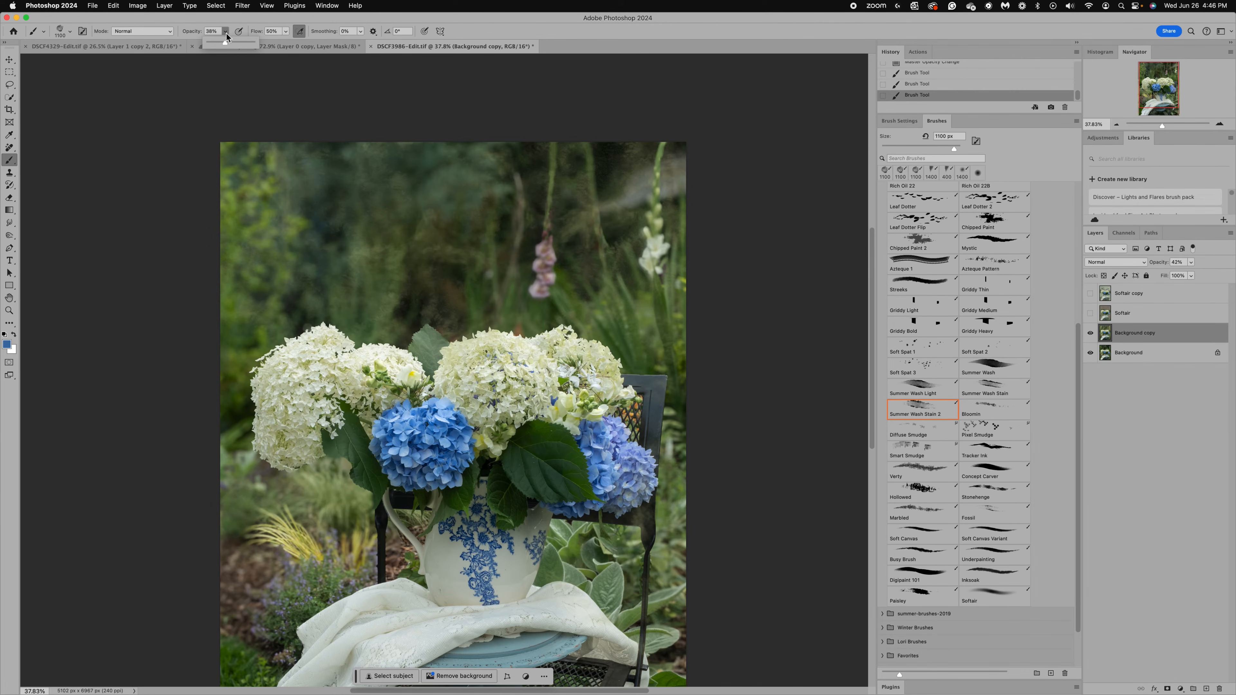
pyautogui.moveTo(225, 44); pyautogui.dragTo(239, 44)
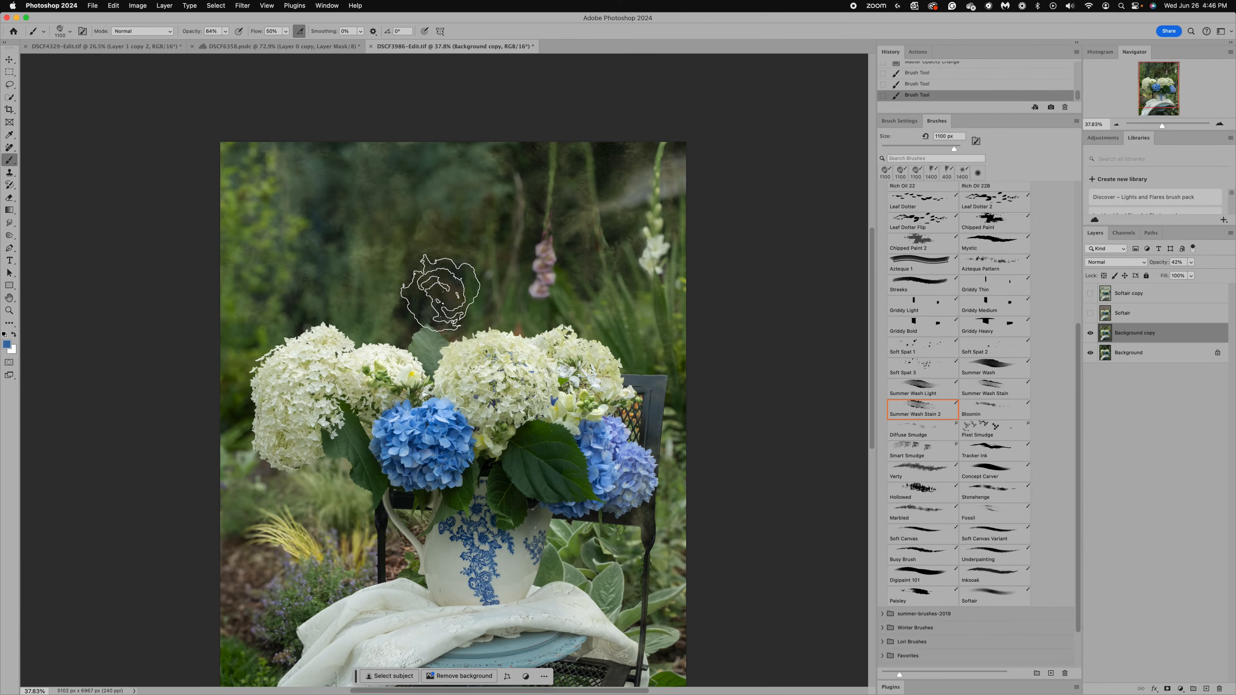
# - Finish the blue brushing above the hydrangeas and set the Background copy layer to 38% opacity with Screen blending
pyautogui.click(448, 286)
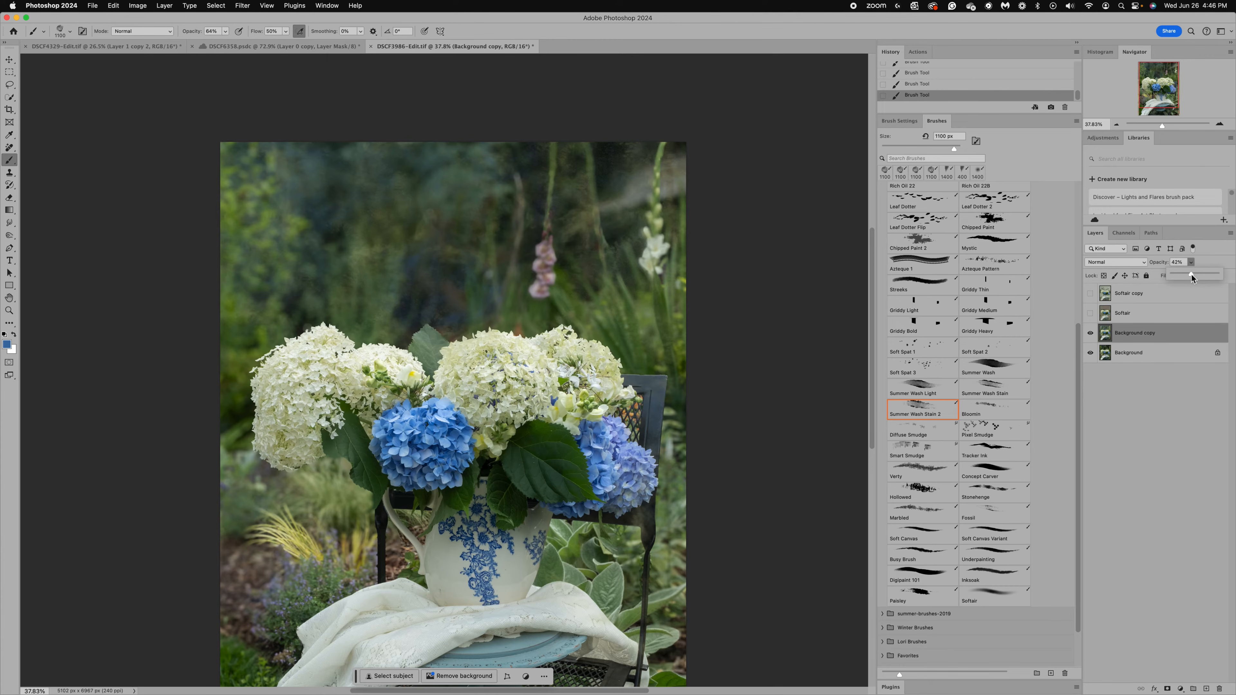
pyautogui.moveTo(1190, 276); pyautogui.dragTo(1189, 276)
pyautogui.click(1144, 265)
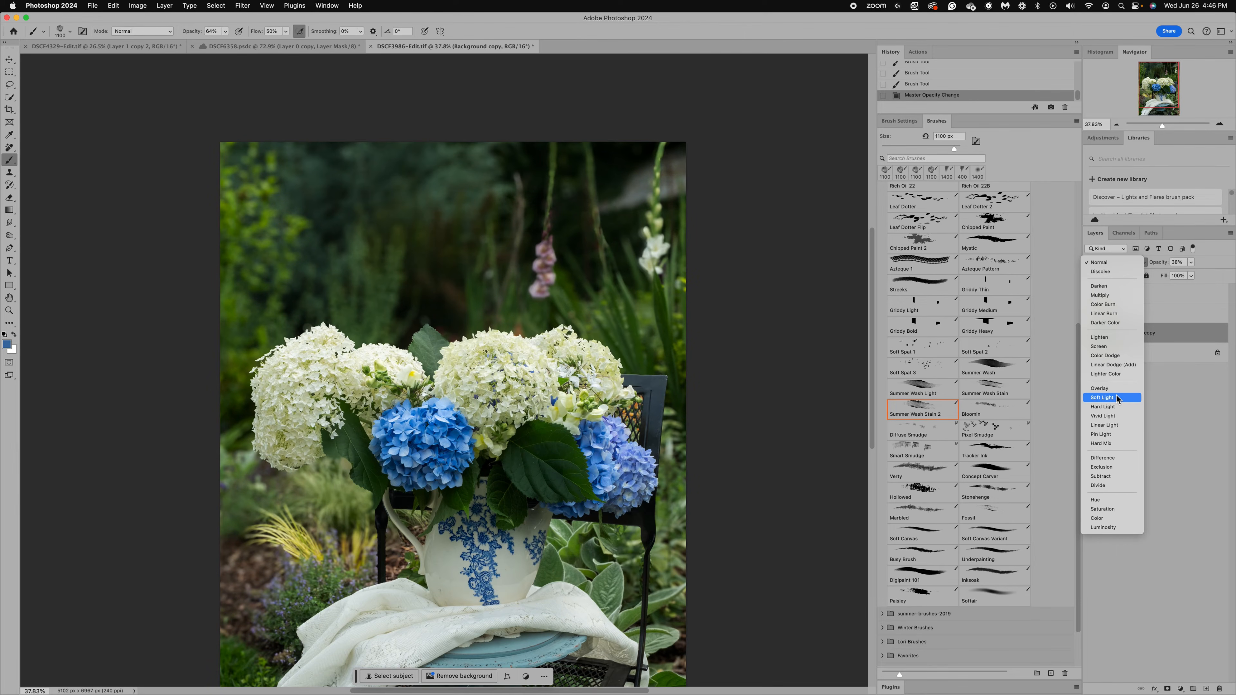
pyautogui.click(1113, 346)
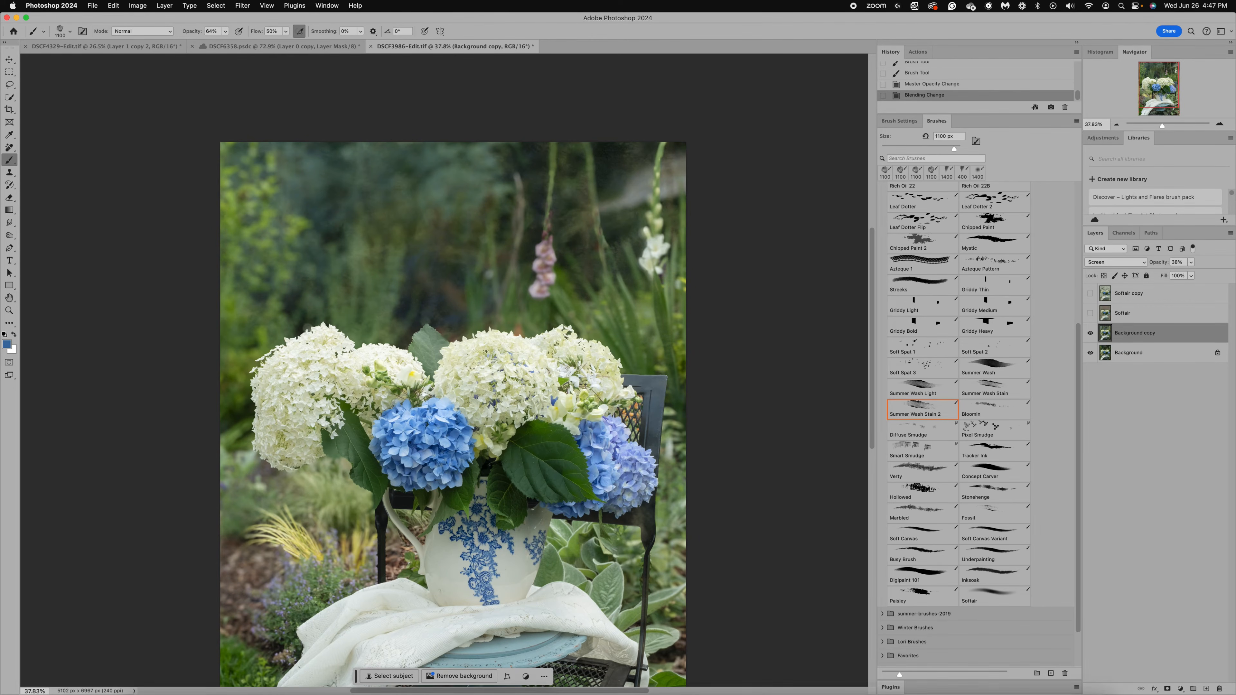
# - Add a layer mask to Background copy and brush black on it over the background above the hydrangeas
pyautogui.click(1167, 688)
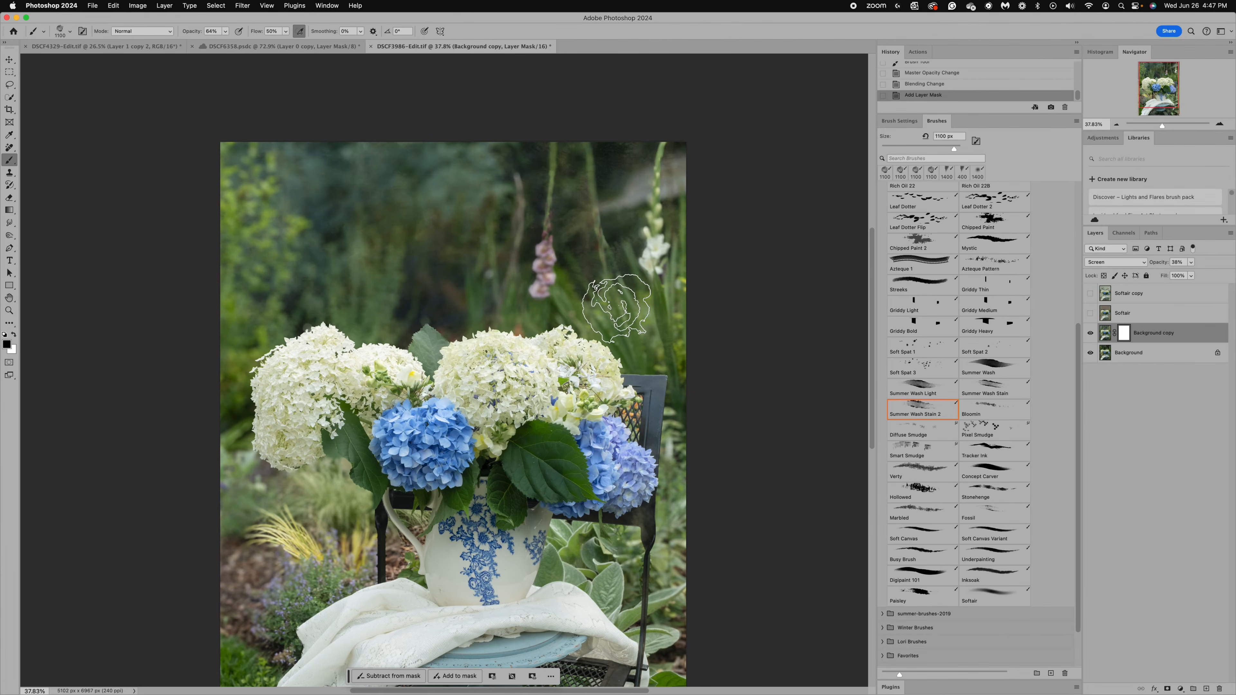
pyautogui.moveTo(616, 309); pyautogui.dragTo(623, 306)
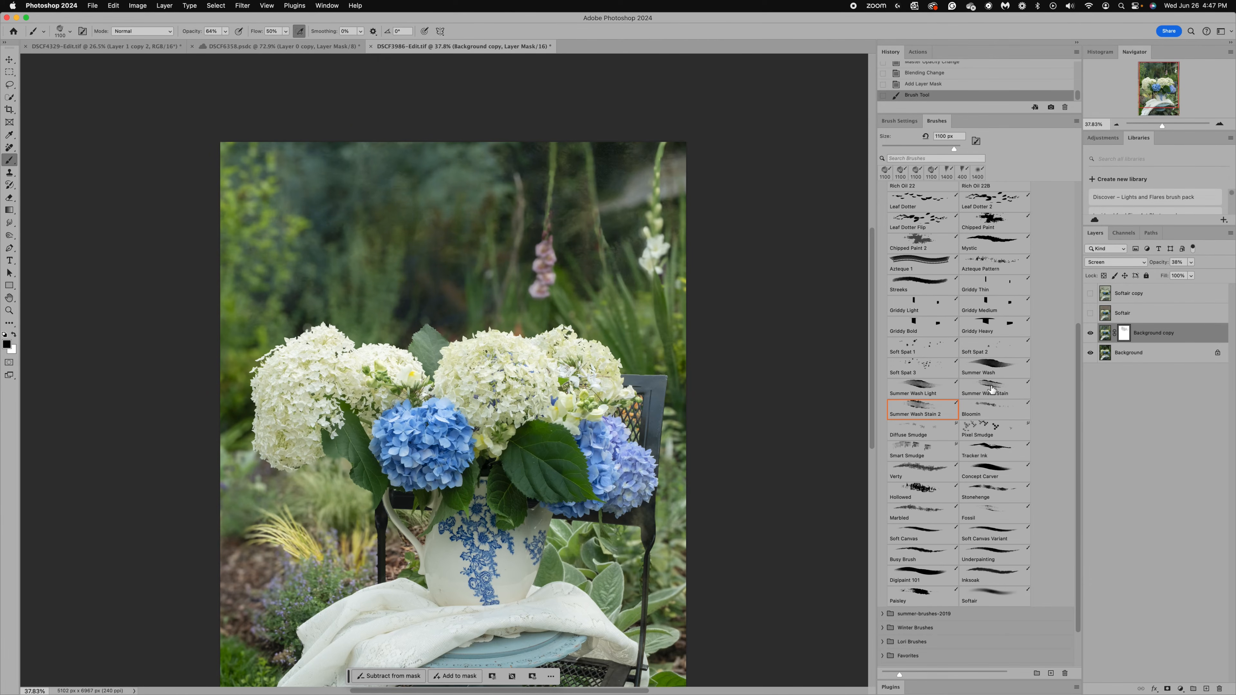
# - Hide the Background copy layer and duplicate the Background layer
pyautogui.click(1089, 334)
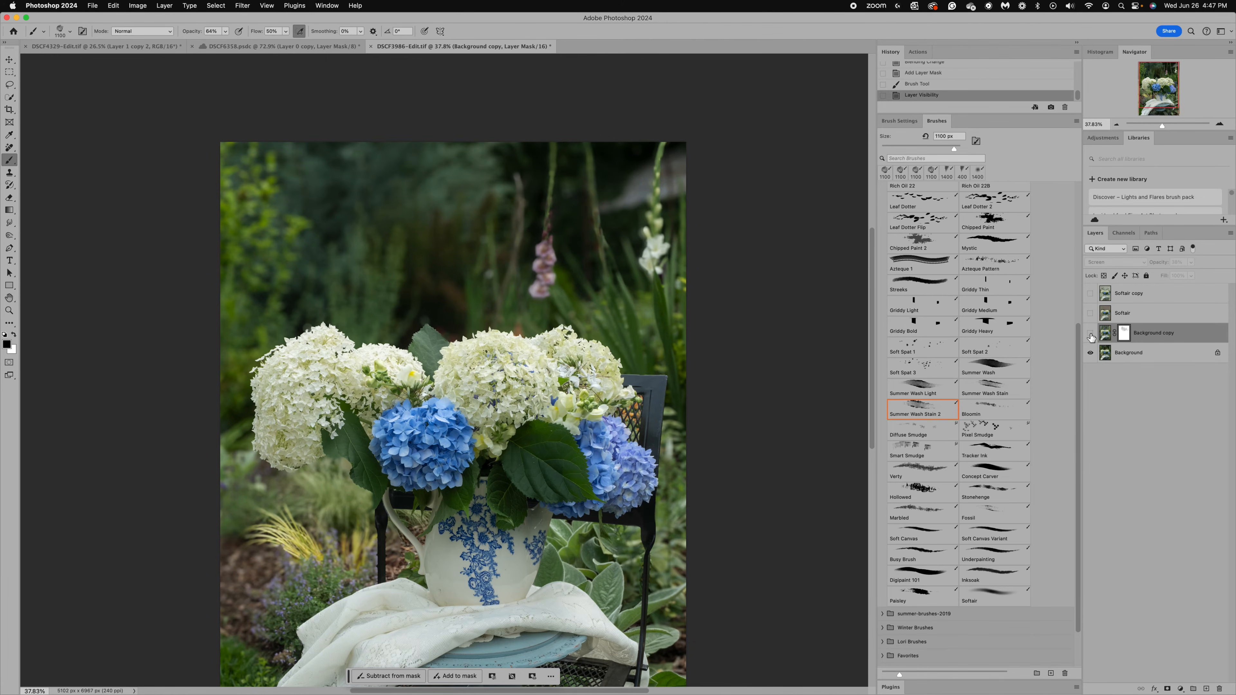
pyautogui.click(1106, 359)
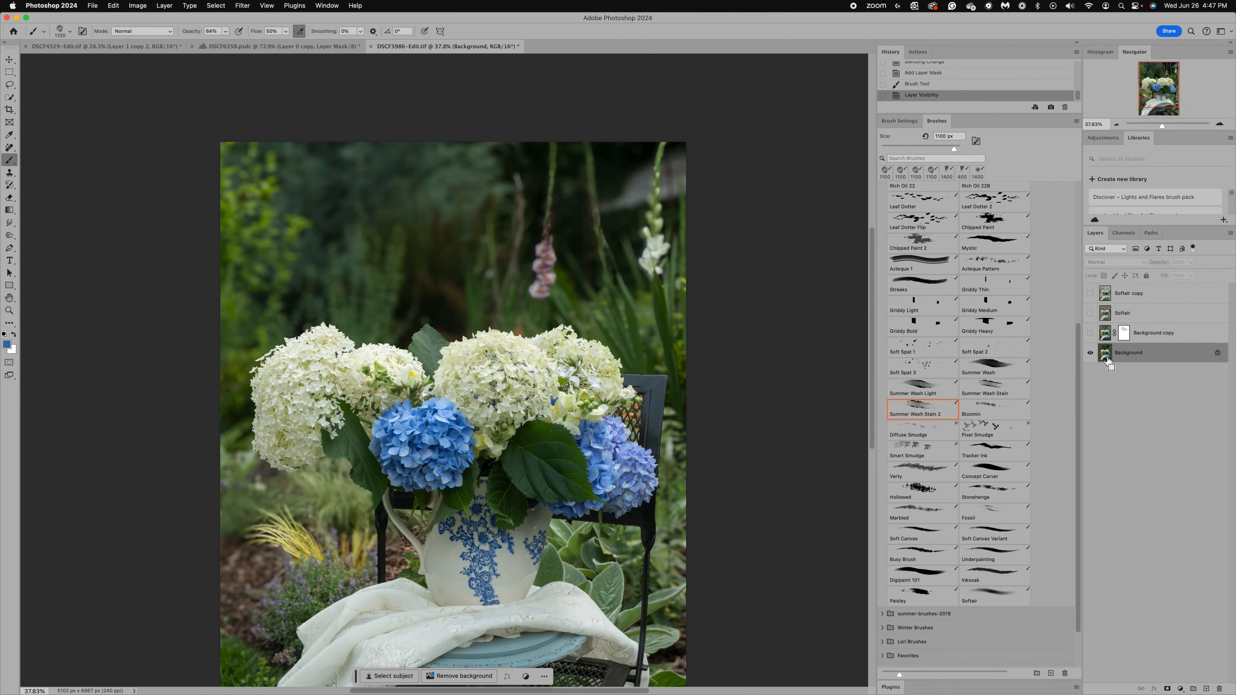
pyautogui.press('super+j')
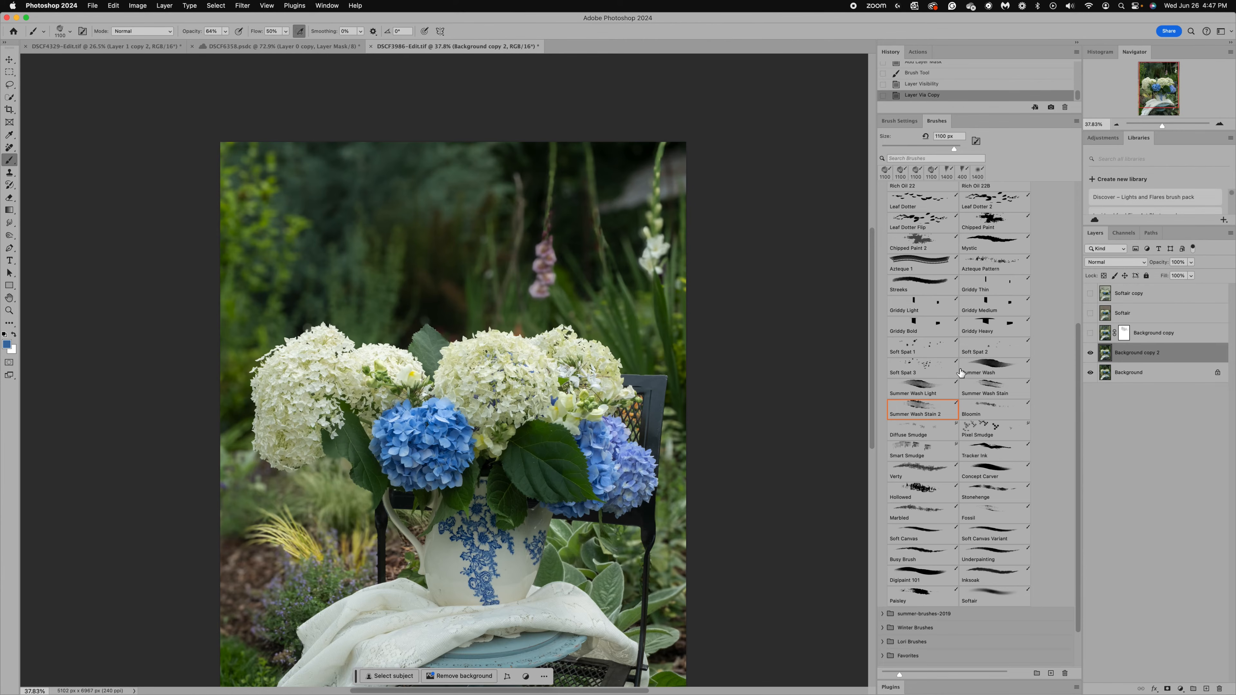
# - Choose the Soft Canvas brush from the Summer-2022 set and enlarge it to 1100 px
pyautogui.scroll(2, 960, 372)
pyautogui.click(961, 373)
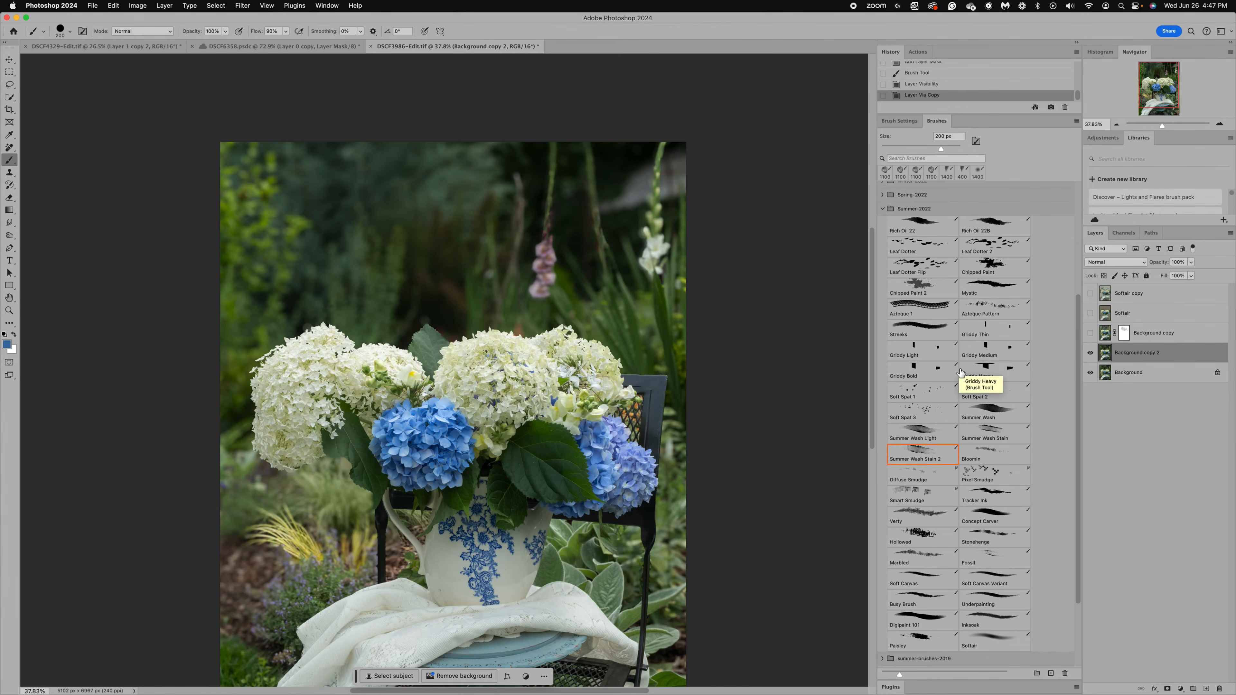
pyautogui.click(963, 461)
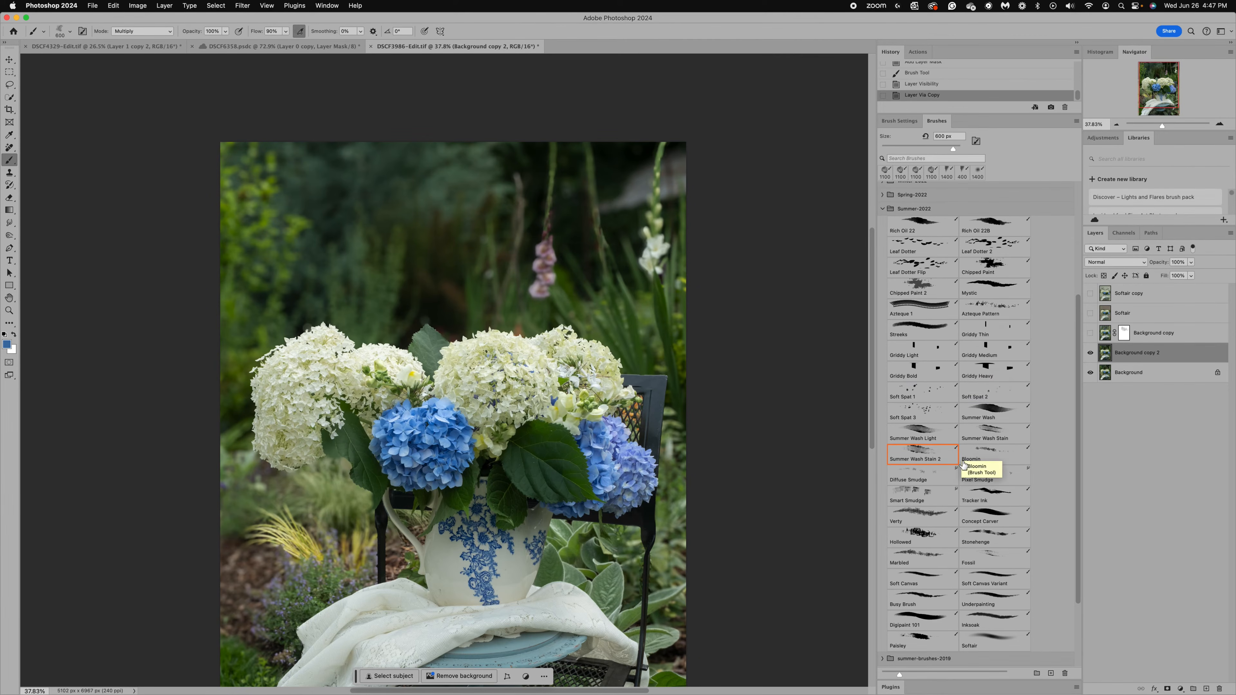
pyautogui.scroll(-2, 962, 464)
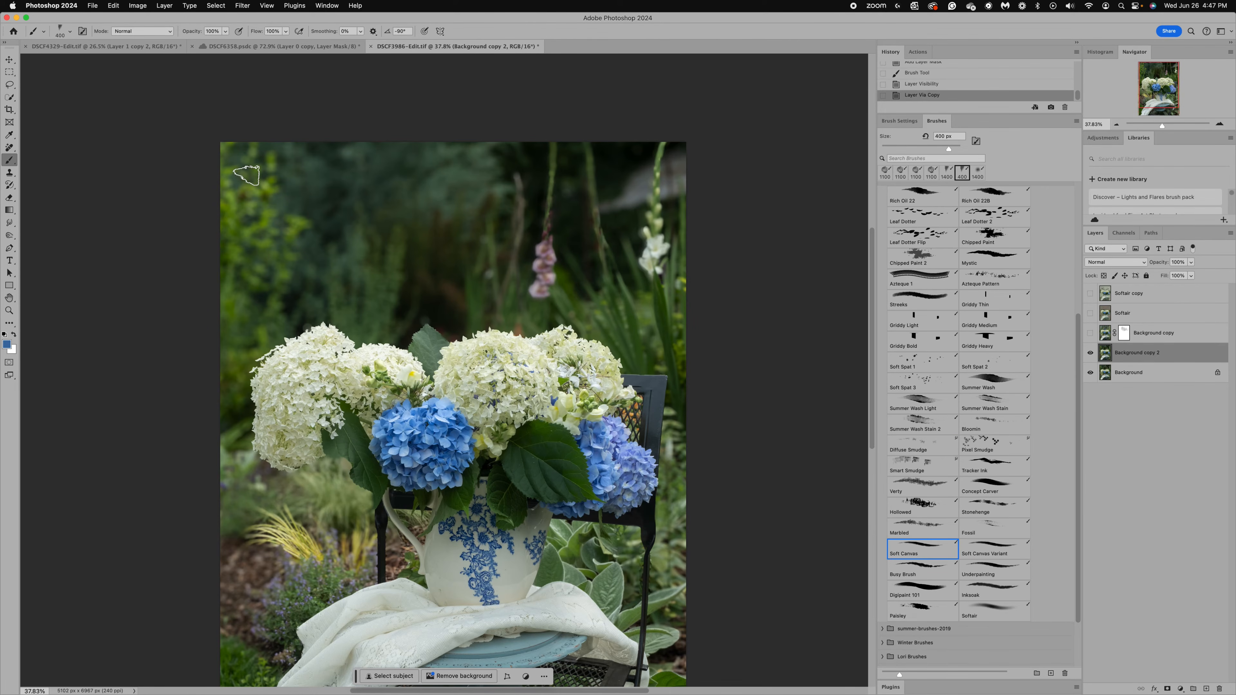
pyautogui.press(']')
pyautogui.press(']')
pyautogui.press(']')
pyautogui.press(']')
pyautogui.press(']')
pyautogui.press(']')
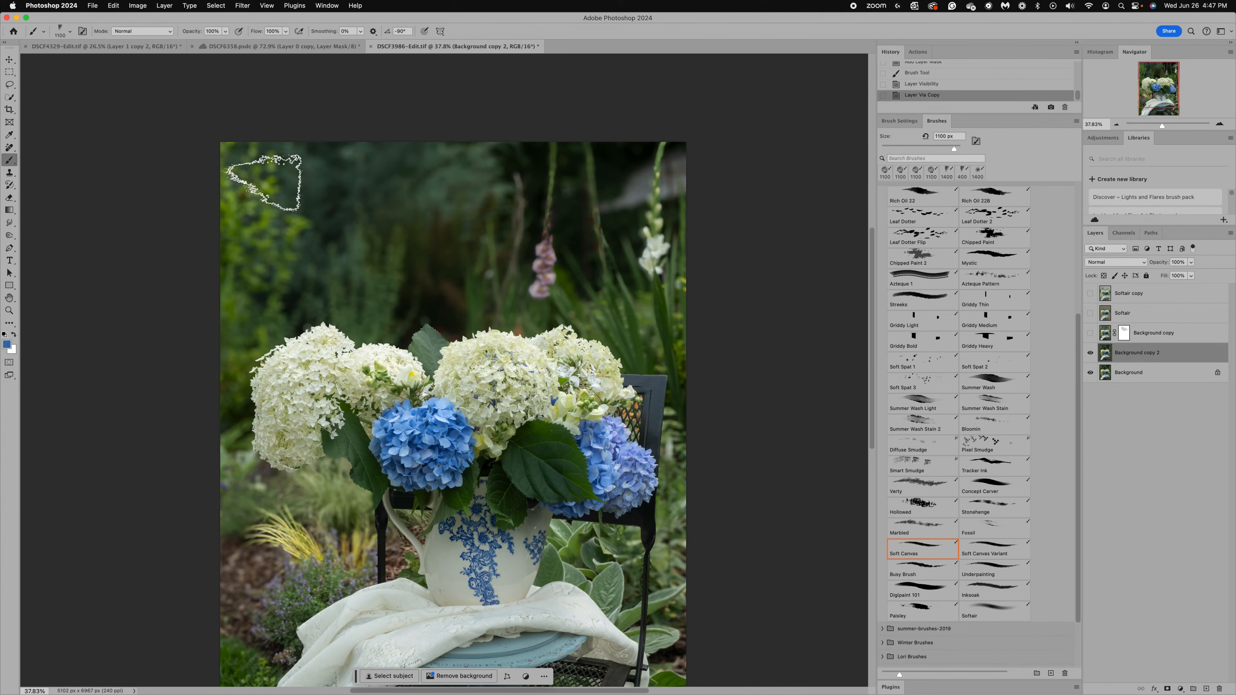
# - Try blue Soft Canvas strokes at 100% opacity in the upper-left background and undo them
pyautogui.moveTo(262, 179); pyautogui.dragTo(297, 229)
pyautogui.keyDown('shift'); pyautogui.click(396, 172); pyautogui.keyUp('shift')
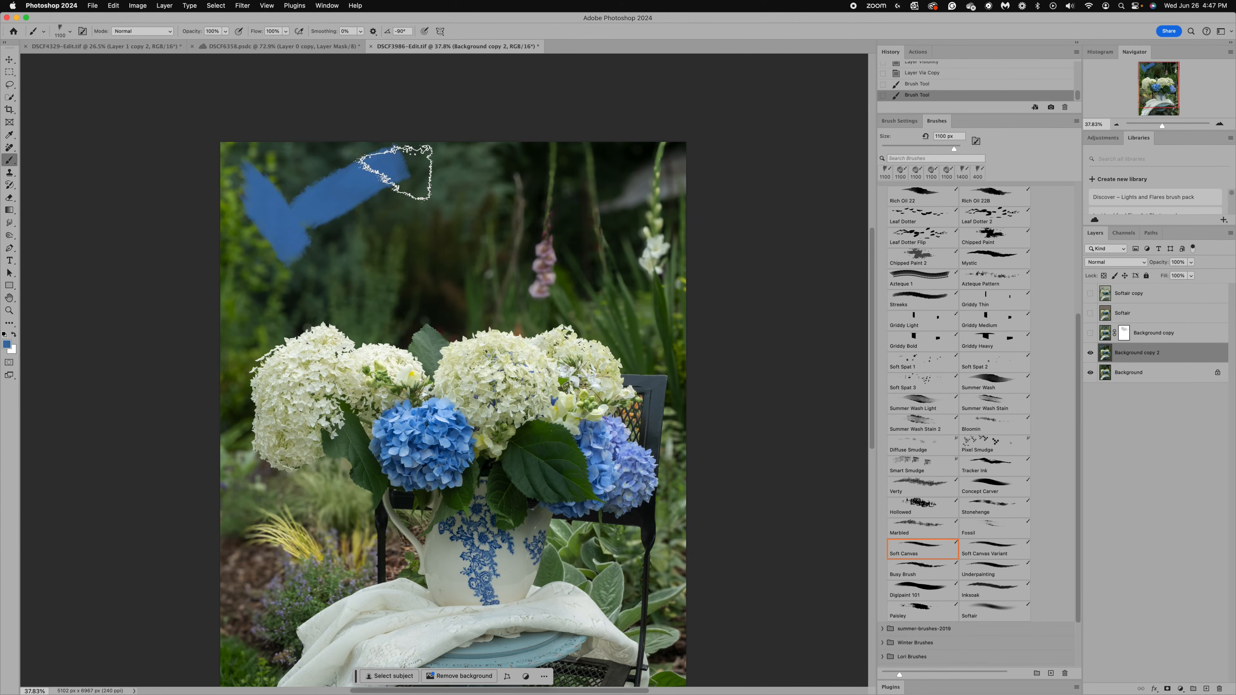
pyautogui.press('super+z')
pyautogui.press('super+z')
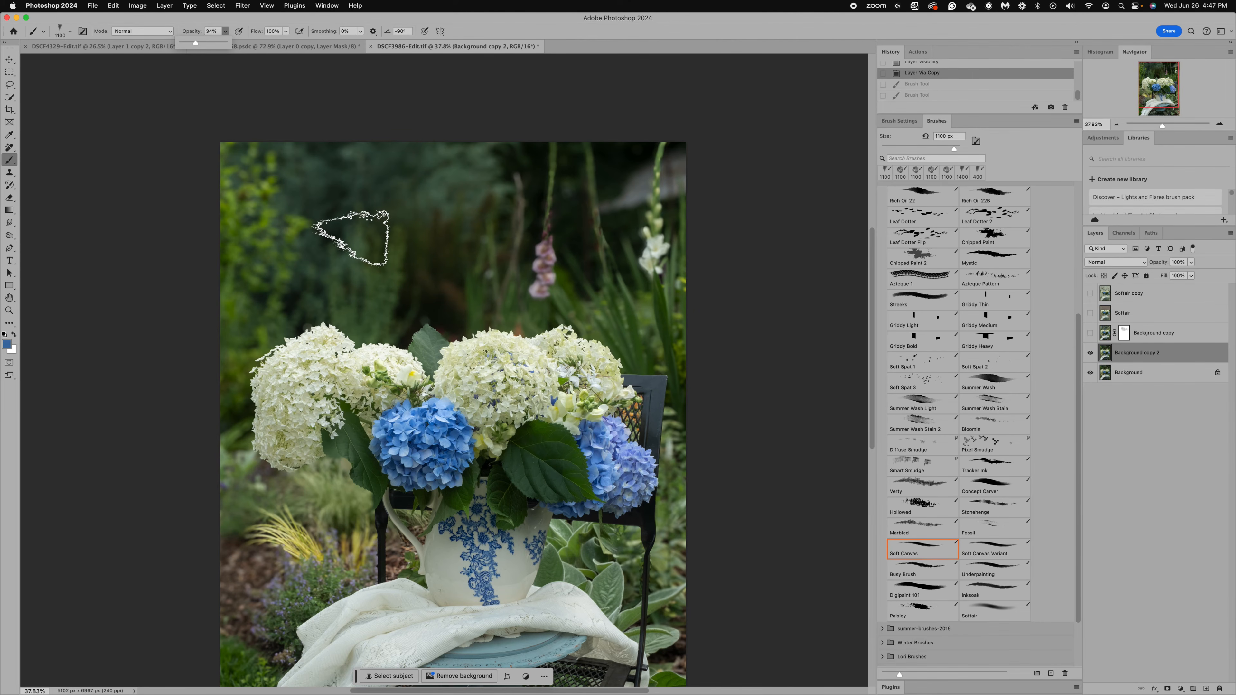
# - Enlarge the Soft Canvas brush to 1700 px and paint blue over the background above the hydrangeas at 34% opacity
pyautogui.press(']')
pyautogui.press(']')
pyautogui.press(']')
pyautogui.press(']')
pyautogui.press(']')
pyautogui.press(']')
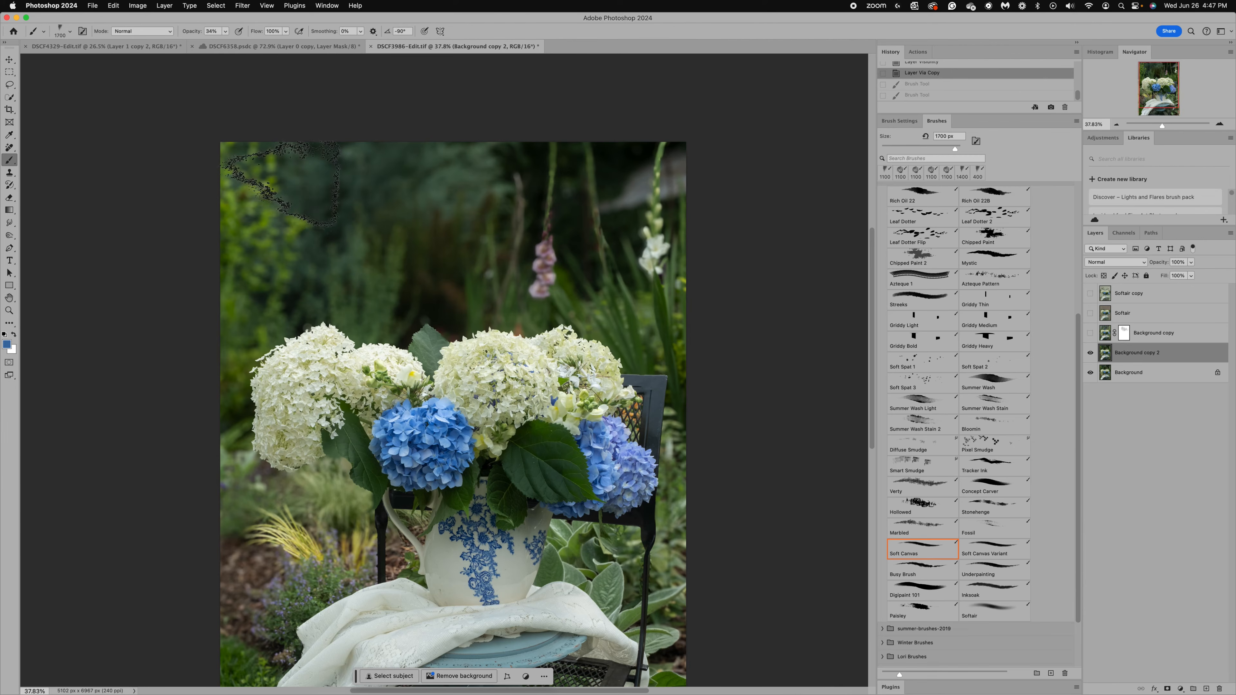
pyautogui.moveTo(265, 180)
pyautogui.mouseDown()
pyautogui.moveTo(268, 238)
pyautogui.moveTo(426, 278)
pyautogui.moveTo(447, 253)
pyautogui.moveTo(414, 289)
pyautogui.moveTo(516, 276)
pyautogui.moveTo(514, 290)
pyautogui.mouseUp()
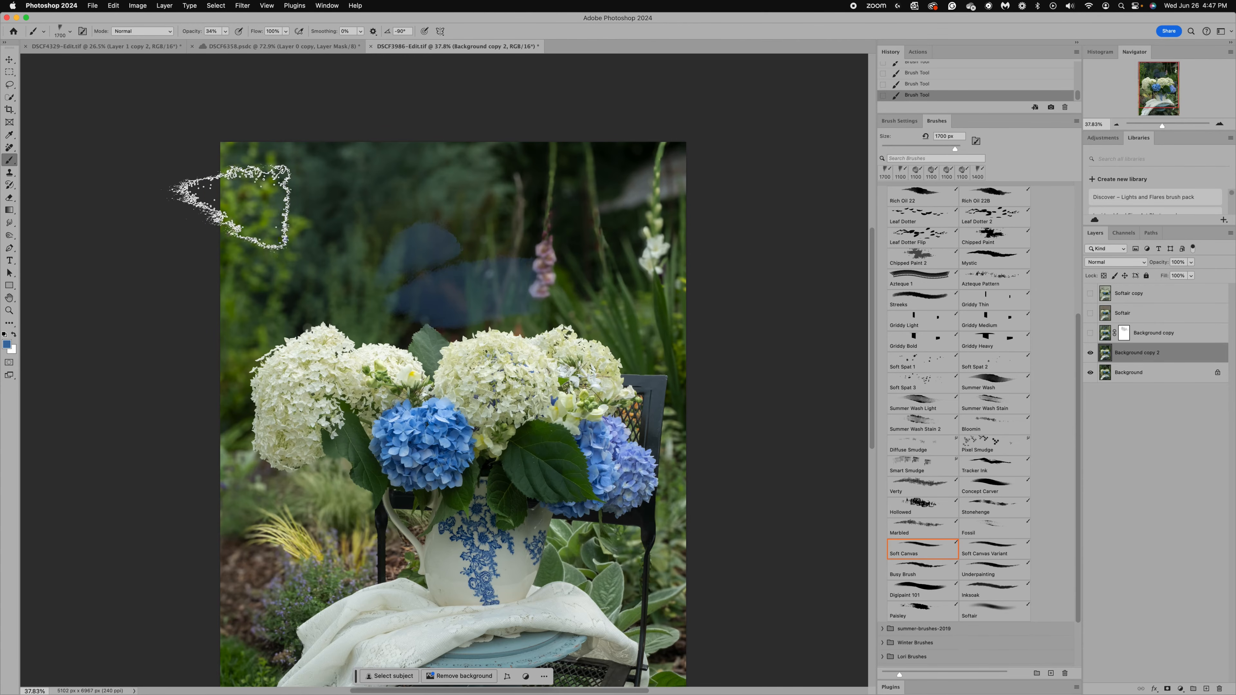
pyautogui.moveTo(224, 177); pyautogui.dragTo(737, 177)
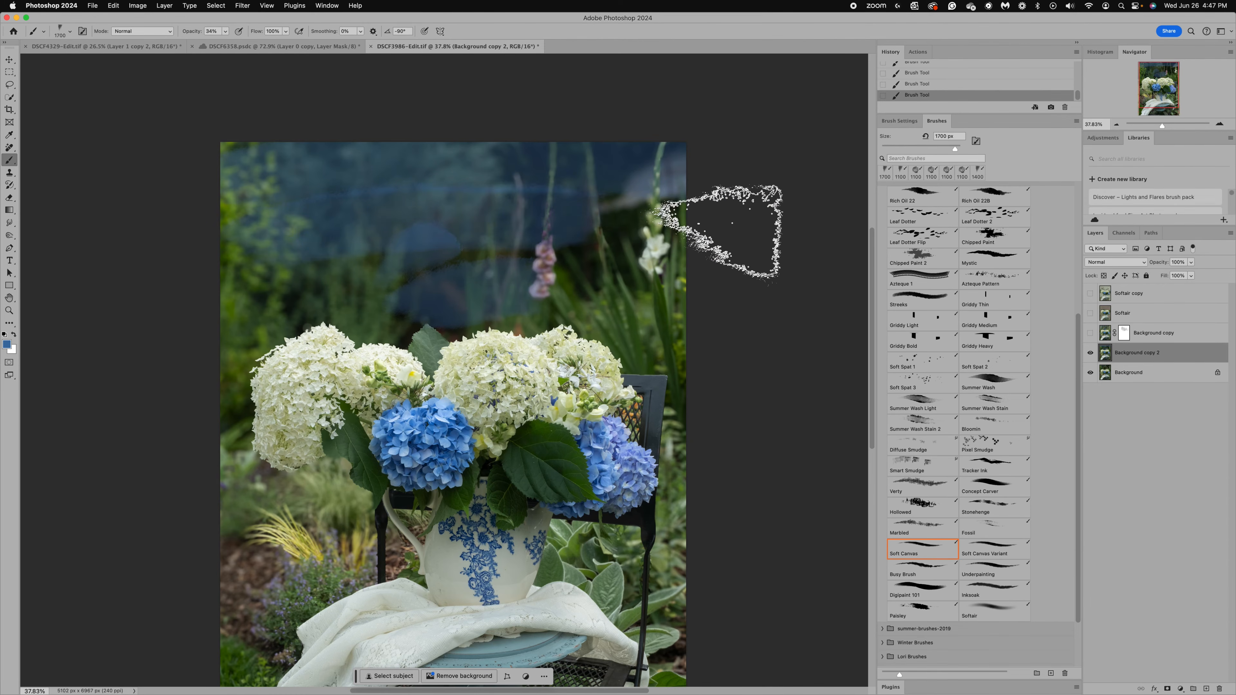
# - Undo the blue background strokes, and try and undo another stroke over the upper-right plants
pyautogui.press('super+z')
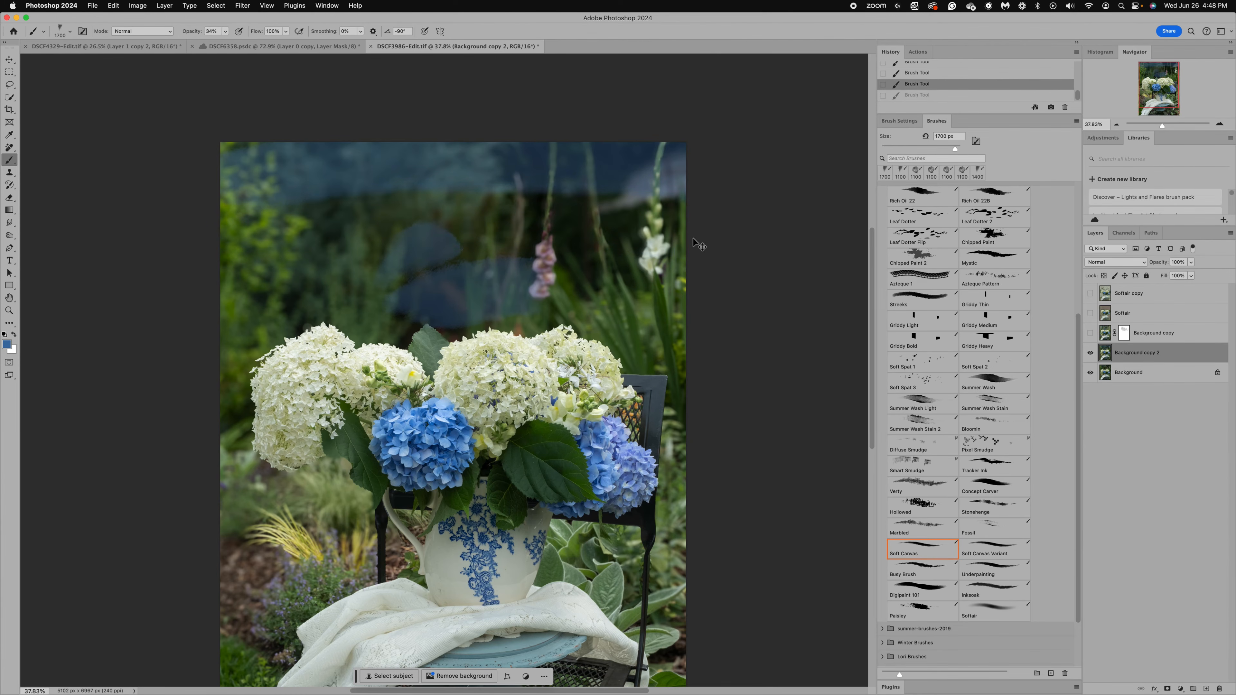
pyautogui.press('super+z')
pyautogui.press('super+z')
pyautogui.press('super+z')
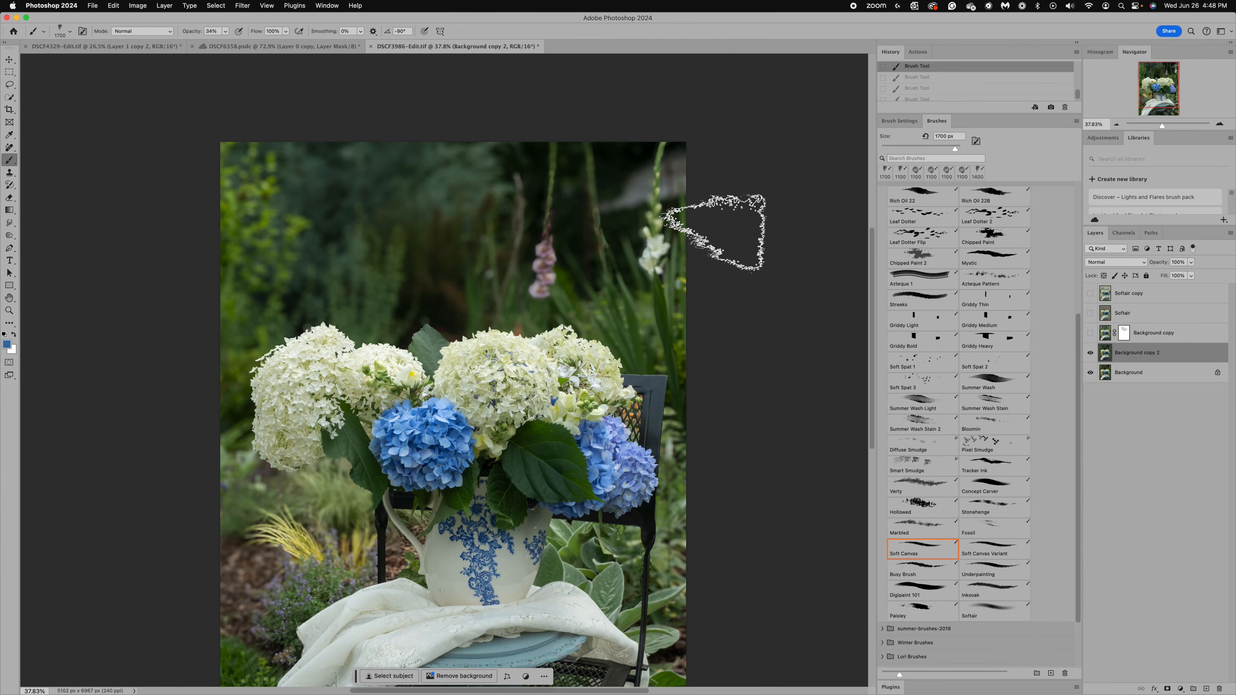
pyautogui.moveTo(651, 171)
pyautogui.mouseDown()
pyautogui.moveTo(599, 182)
pyautogui.moveTo(618, 269)
pyautogui.mouseUp()
pyautogui.press('super+z')
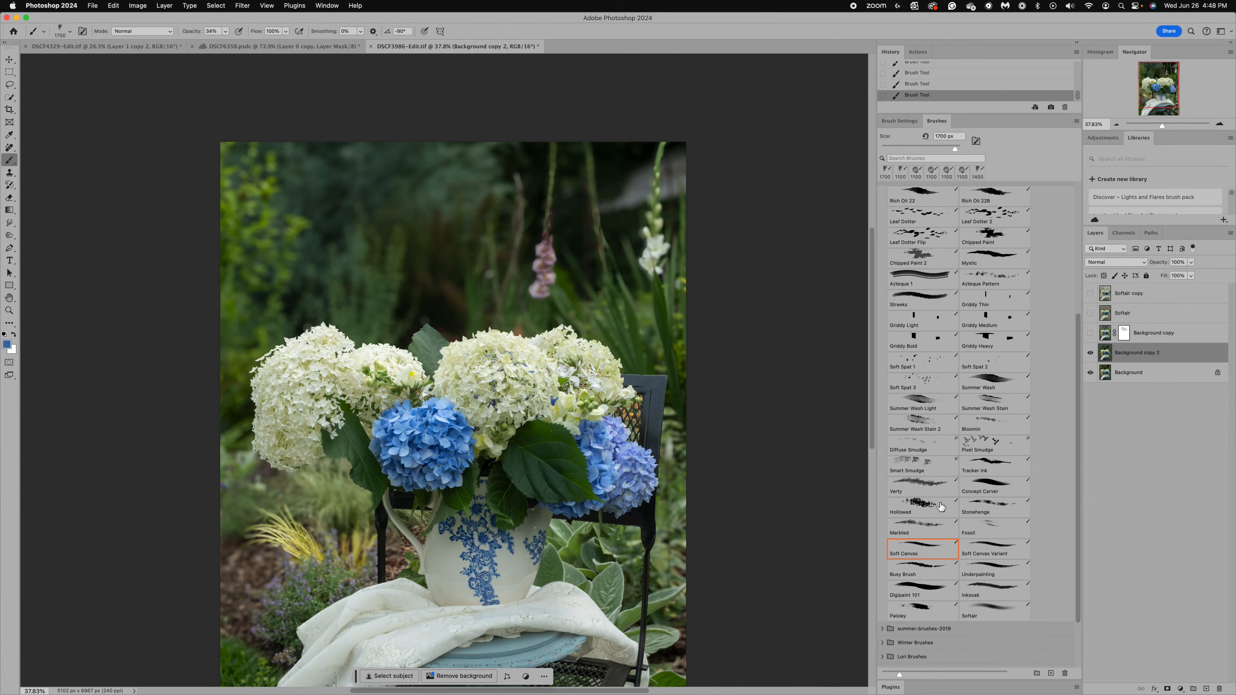
# - Choose the Smart Smudge brush from the Summer-2022 set and enlarge it to 900 px
pyautogui.scroll(-3, 944, 602)
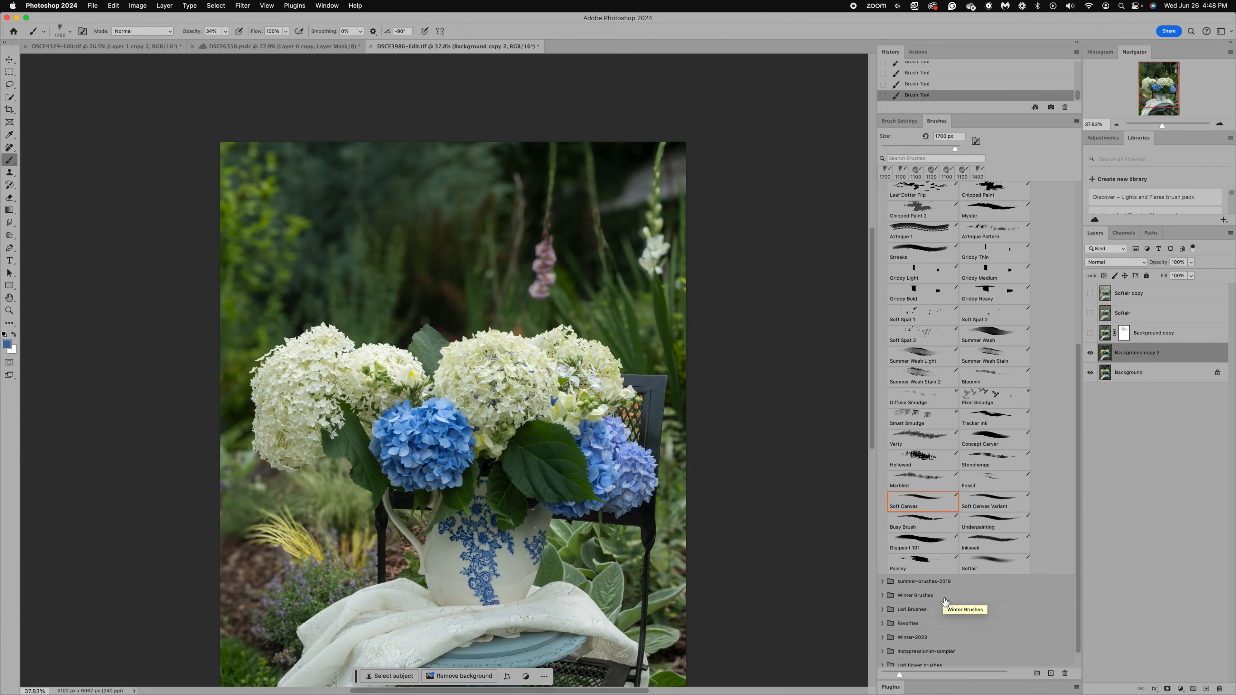
pyautogui.scroll(2, 951, 536)
pyautogui.click(951, 536)
pyautogui.scroll(1, 952, 536)
pyautogui.click(917, 485)
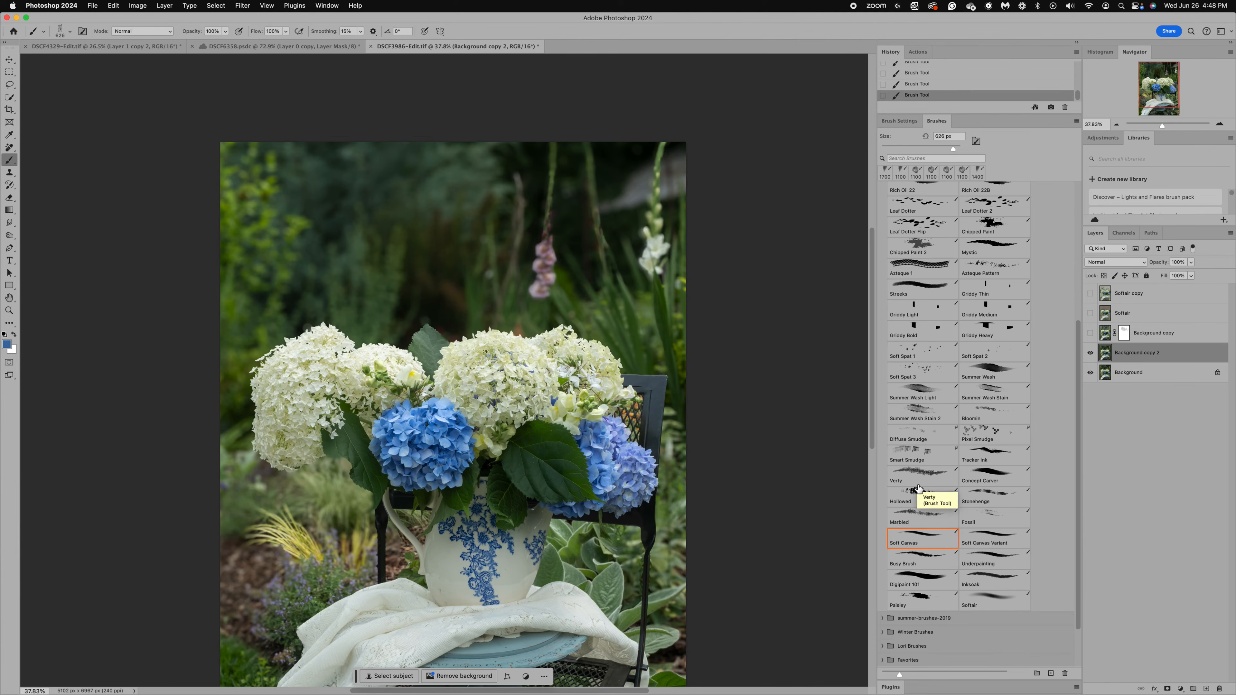
pyautogui.click(918, 461)
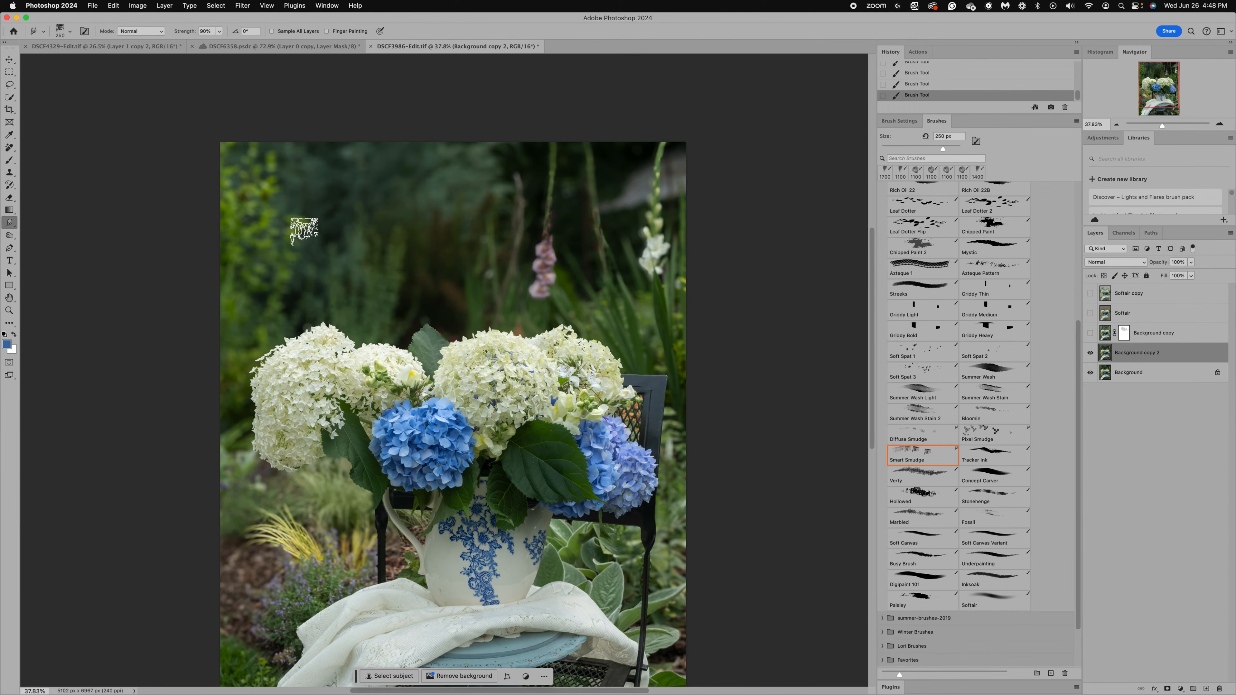
pyautogui.press(']')
pyautogui.press(']')
pyautogui.press(']')
pyautogui.press(']')
pyautogui.press(']')
pyautogui.press(']')
pyautogui.press(']')
pyautogui.press(']')
pyautogui.press(']')
pyautogui.press(']')
# - Raise the smudge strength to 100% and smudge the background above the hydrangeas across the image
pyautogui.click(284, 205)
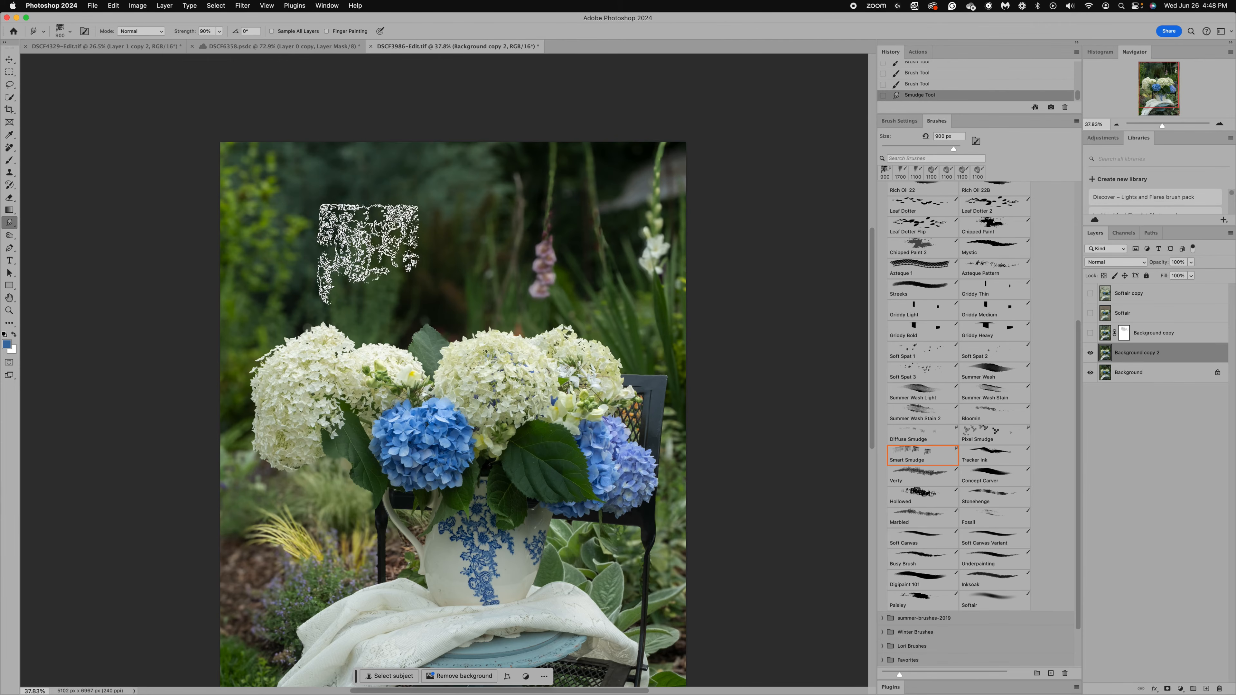
pyautogui.moveTo(368, 254)
pyautogui.mouseDown()
pyautogui.moveTo(407, 253)
pyautogui.moveTo(473, 279)
pyautogui.mouseUp()
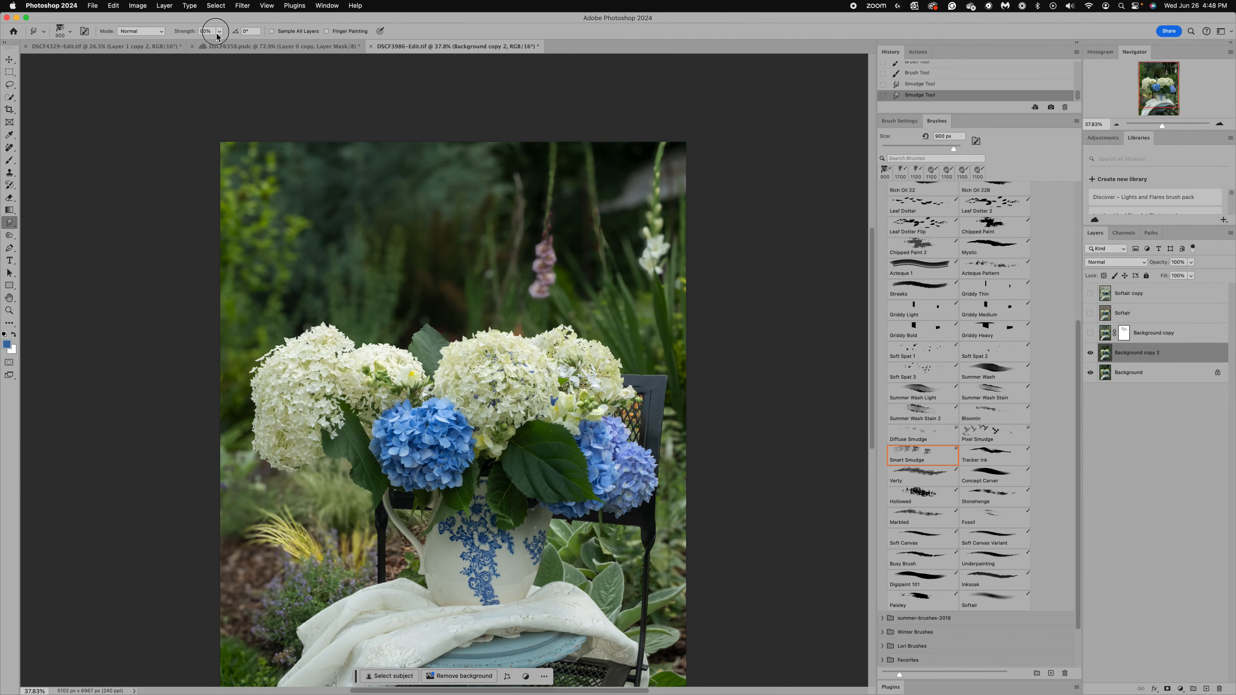
pyautogui.moveTo(216, 43); pyautogui.dragTo(224, 43)
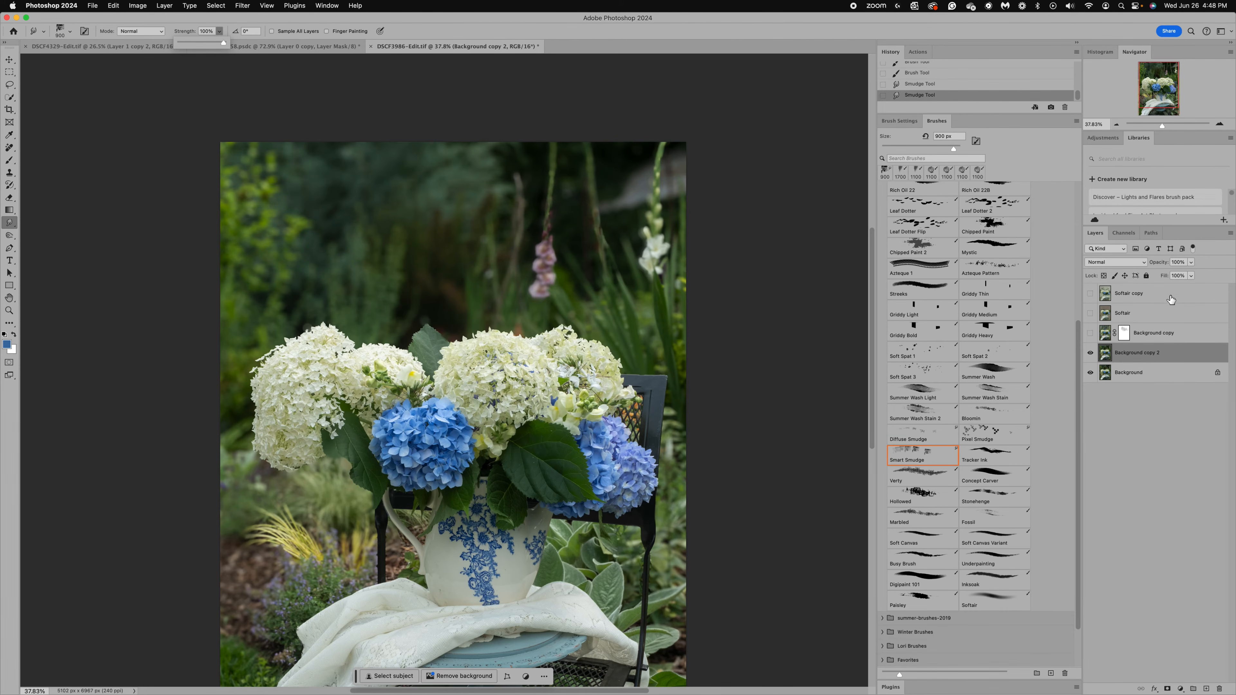
pyautogui.click(435, 277)
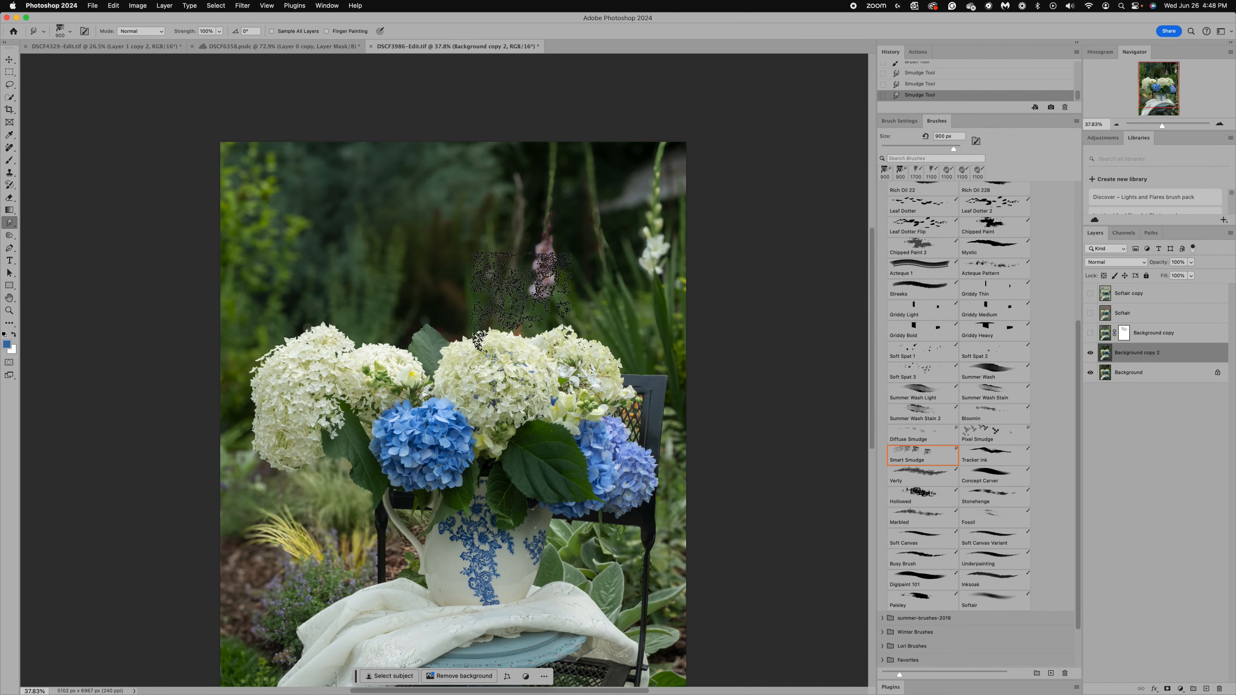
pyautogui.moveTo(271, 205); pyautogui.dragTo(284, 305)
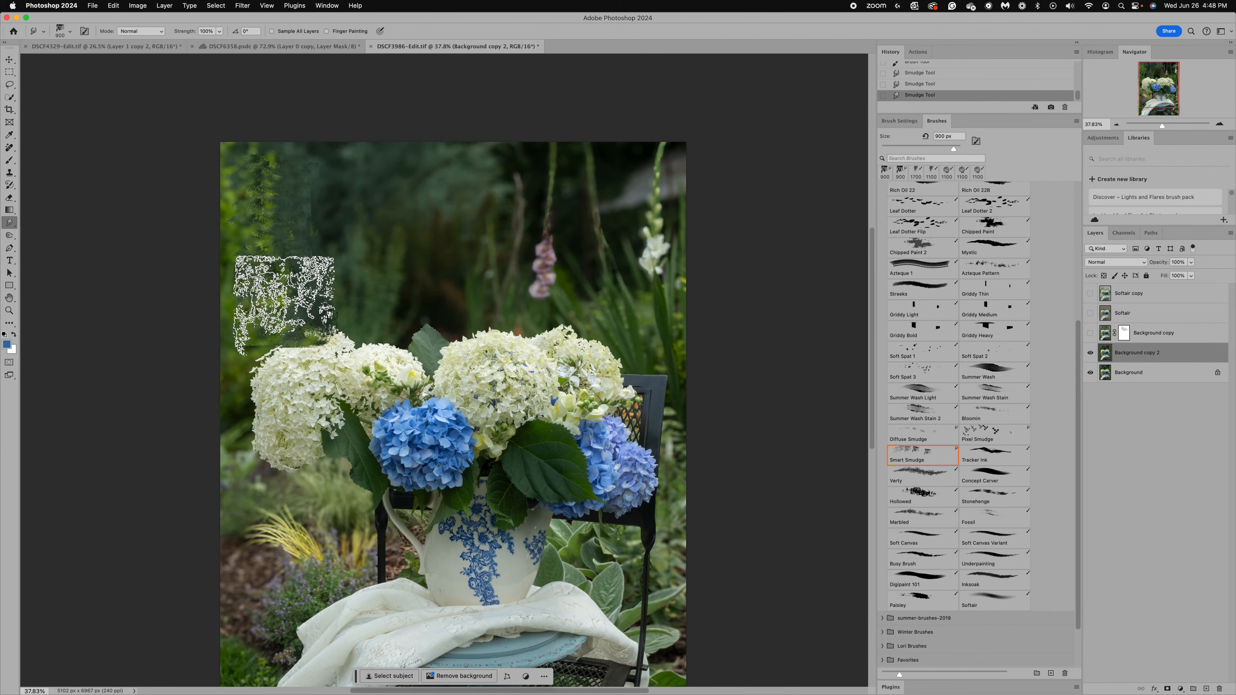
pyautogui.moveTo(415, 158)
pyautogui.mouseDown()
pyautogui.moveTo(341, 176)
pyautogui.moveTo(384, 280)
pyautogui.moveTo(441, 276)
pyautogui.moveTo(442, 287)
pyautogui.mouseUp()
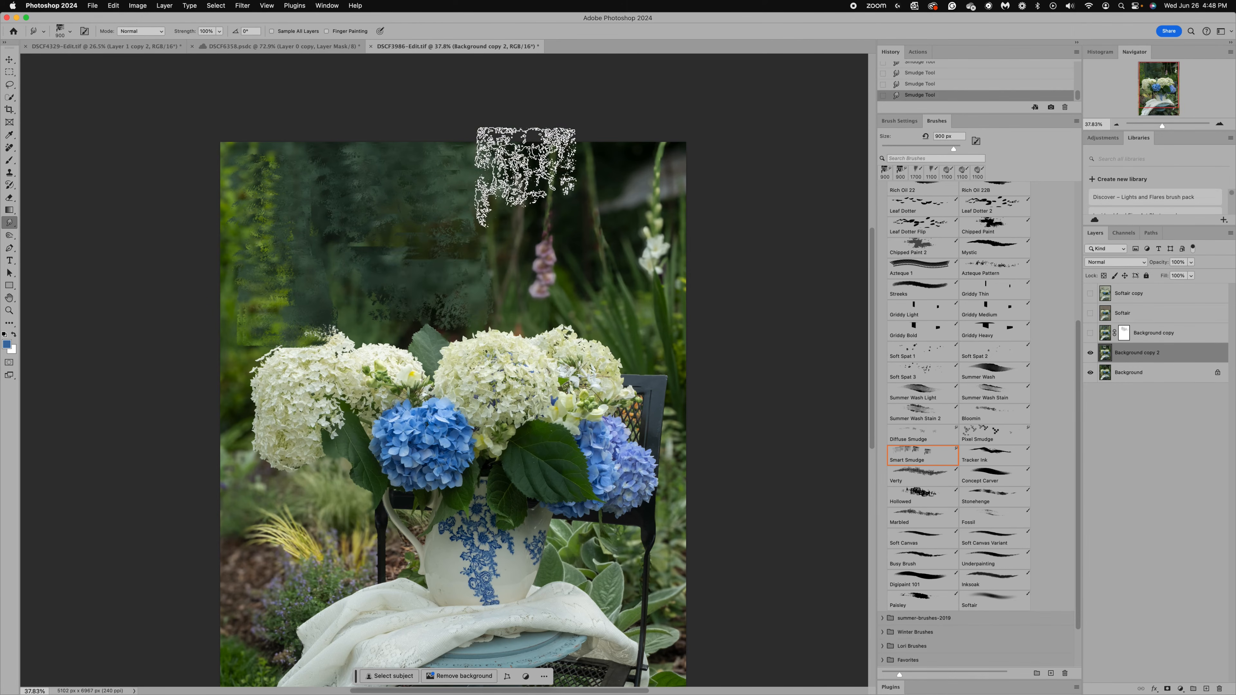
pyautogui.moveTo(526, 177)
pyautogui.mouseDown()
pyautogui.moveTo(546, 318)
pyautogui.moveTo(597, 300)
pyautogui.moveTo(644, 175)
pyautogui.moveTo(643, 233)
pyautogui.mouseUp()
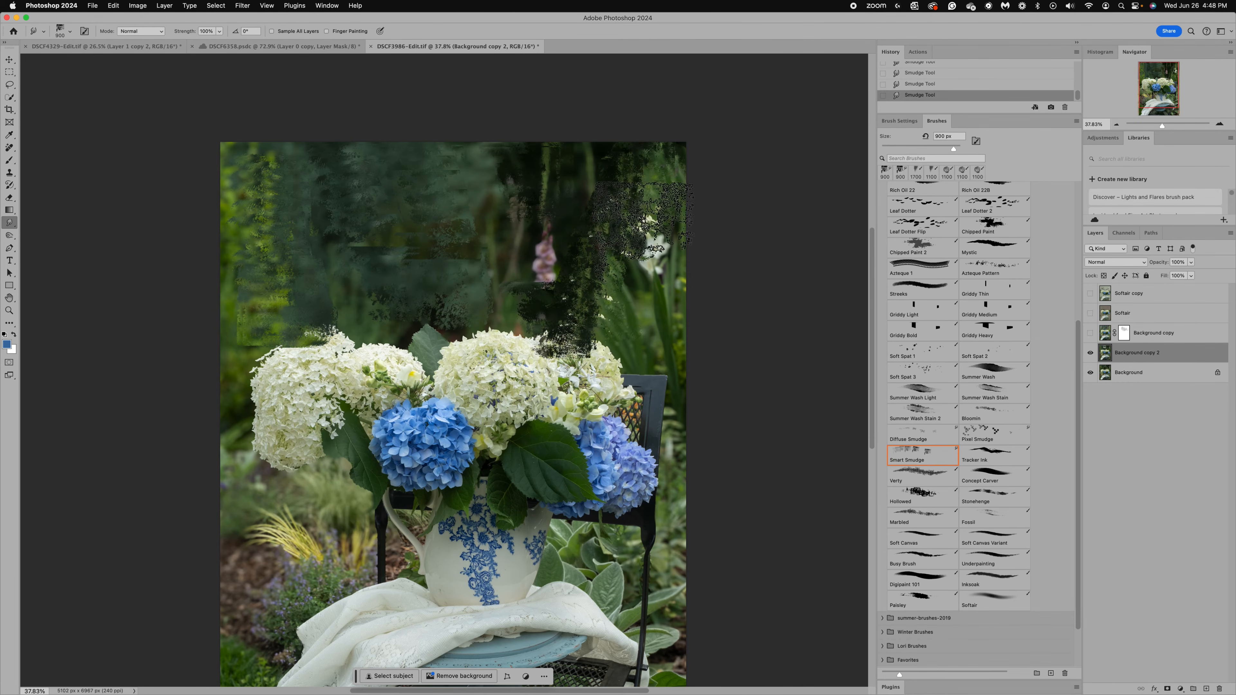
# - Smudge the plants beside the vase, the full left edge, and the background around the pink flower and above the blooms
pyautogui.moveTo(670, 688)
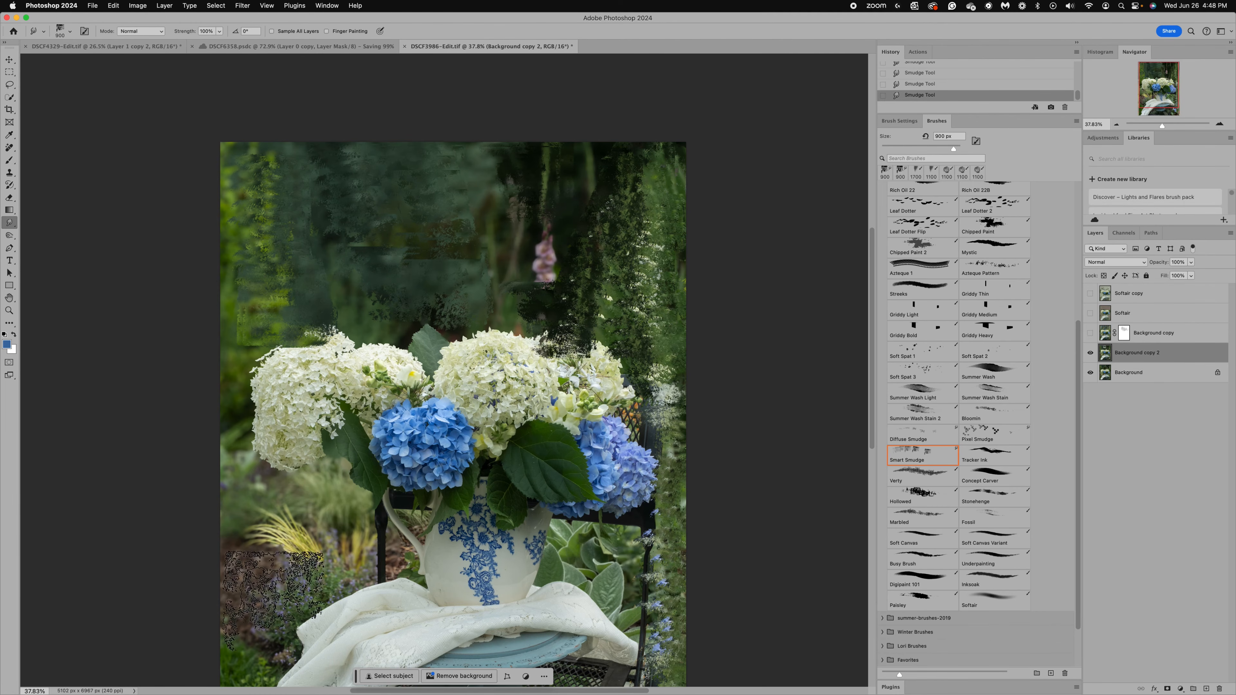
pyautogui.moveTo(273, 599)
pyautogui.mouseDown()
pyautogui.moveTo(235, 488)
pyautogui.moveTo(239, 655)
pyautogui.mouseUp()
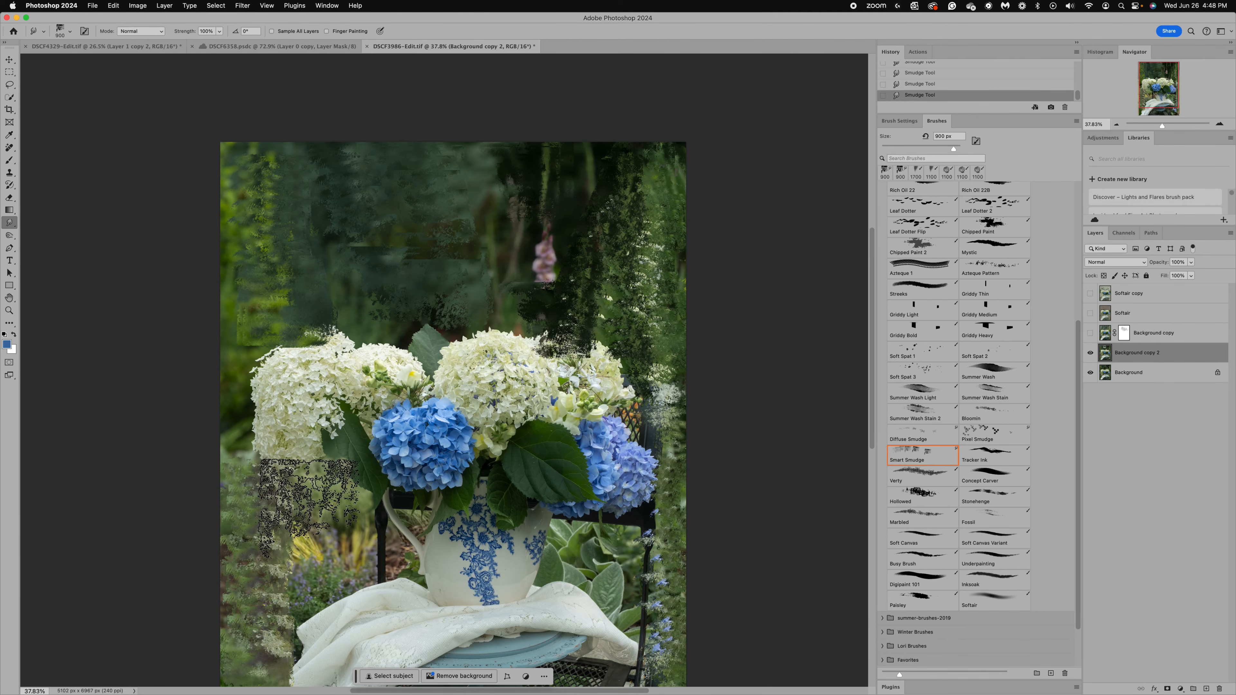
pyautogui.moveTo(309, 508); pyautogui.dragTo(318, 626)
pyautogui.moveTo(247, 183); pyautogui.dragTo(256, 449)
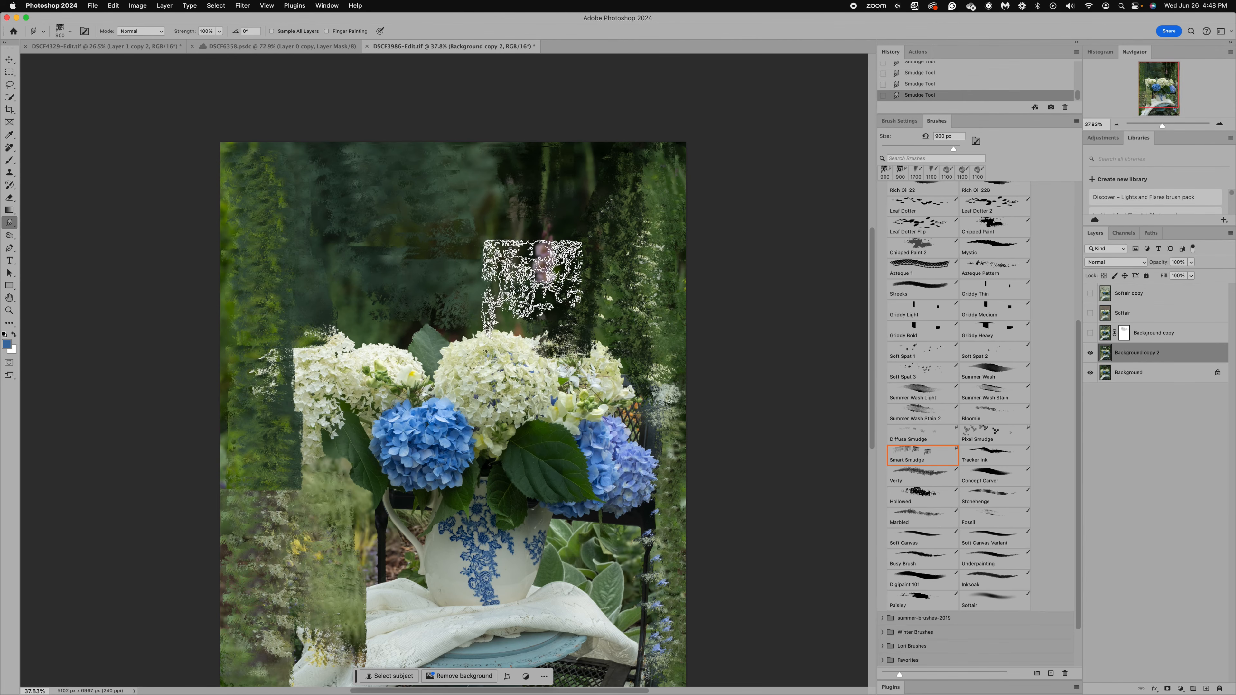
pyautogui.moveTo(532, 285); pyautogui.dragTo(534, 173)
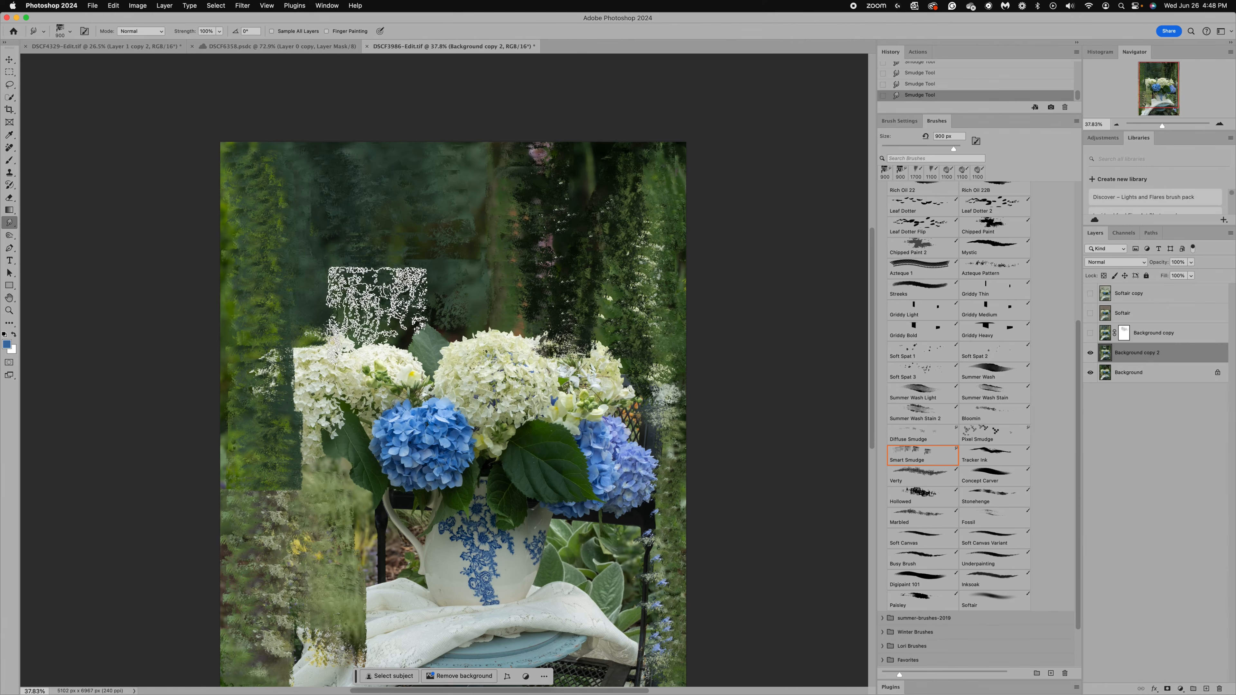
pyautogui.moveTo(377, 316)
pyautogui.mouseDown()
pyautogui.moveTo(443, 241)
pyautogui.moveTo(389, 193)
pyautogui.moveTo(415, 161)
pyautogui.mouseUp()
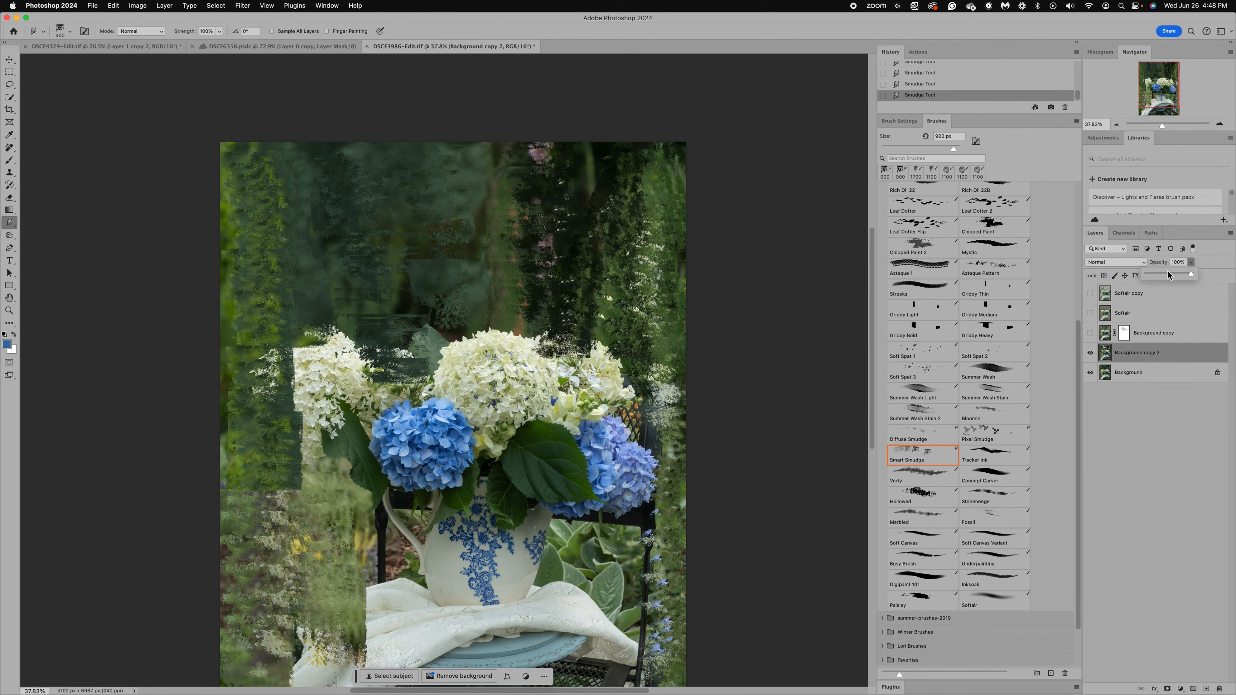
# - Lower the opacity of the smudged Background copy 2 layer to 40%
pyautogui.moveTo(1165, 277); pyautogui.dragTo(1164, 274)
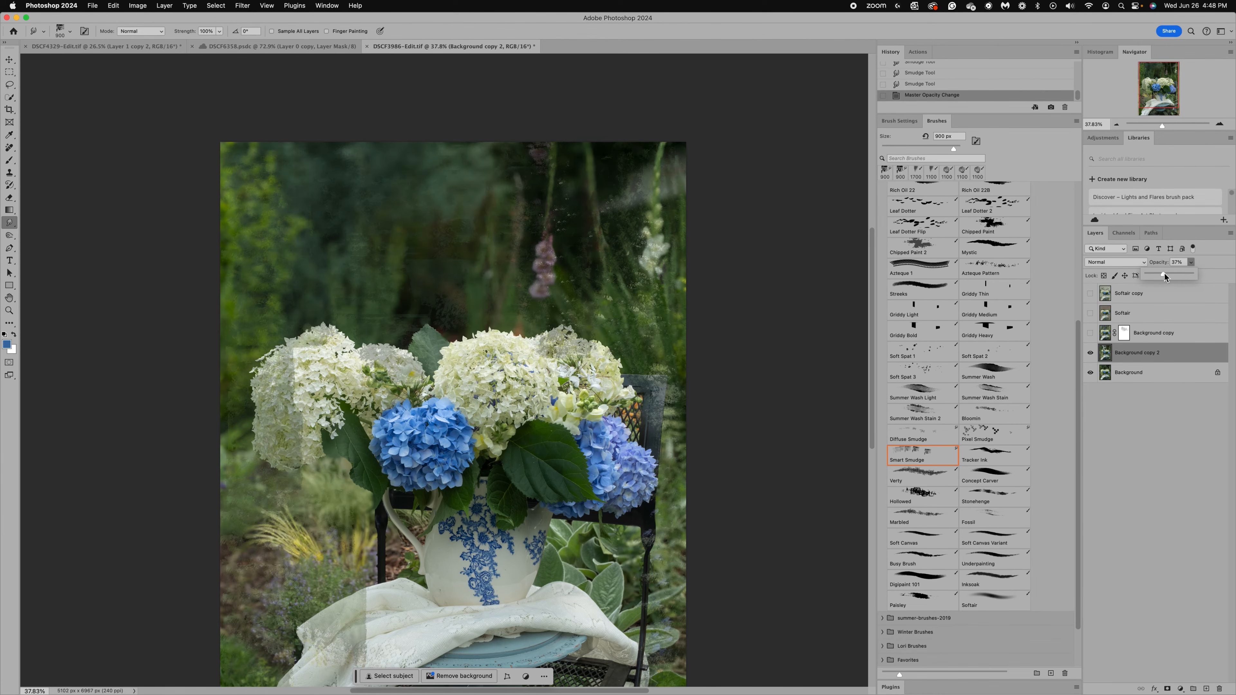
pyautogui.moveTo(1163, 275); pyautogui.dragTo(1166, 276)
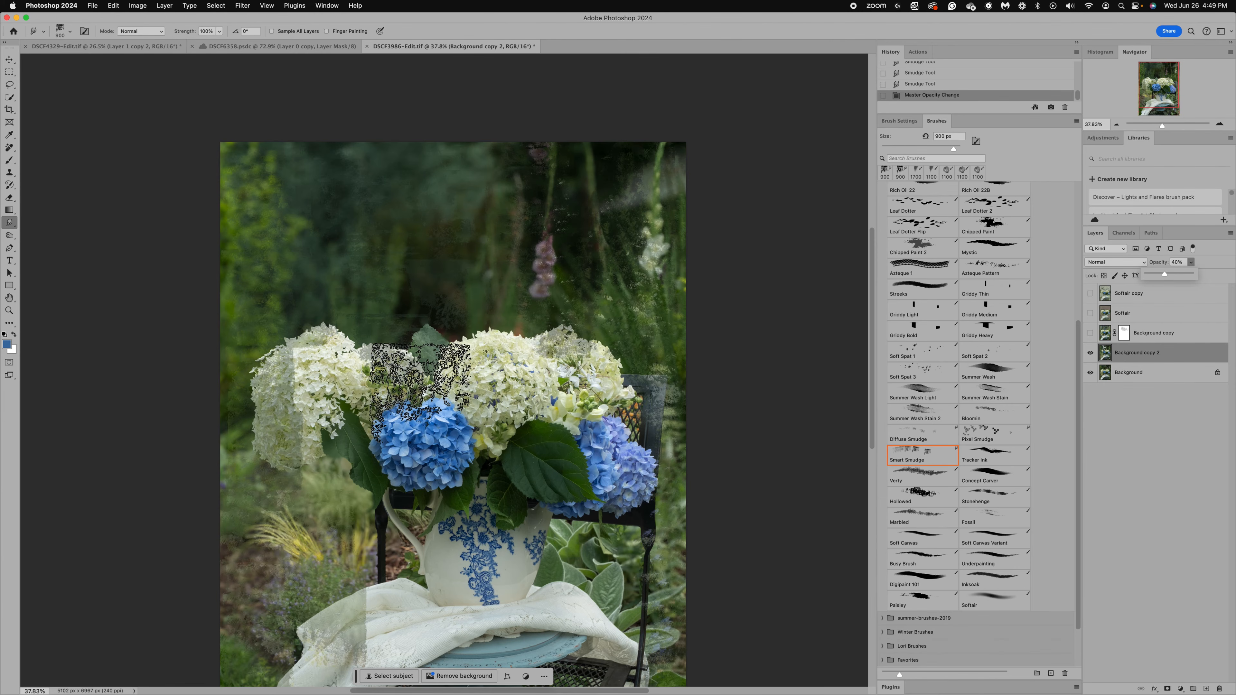
pyautogui.moveTo(281, 523)
pyautogui.mouseDown()
pyautogui.moveTo(256, 543)
pyautogui.moveTo(257, 672)
pyautogui.mouseUp()
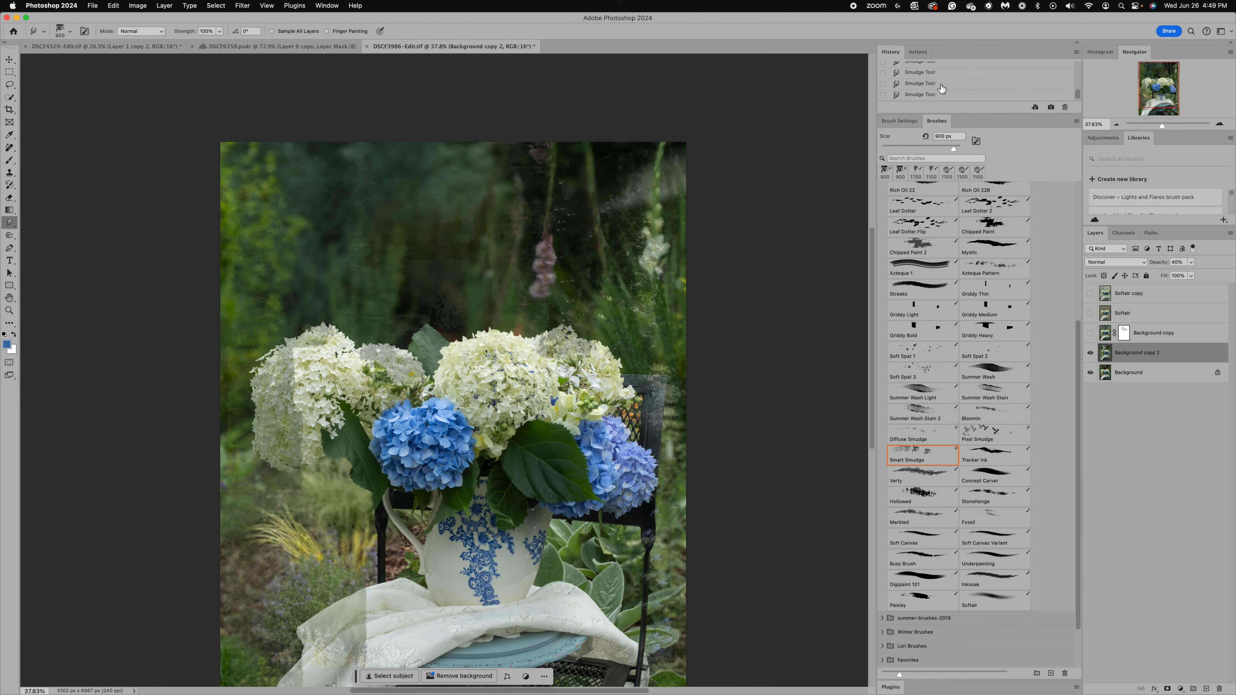
# - Revert the hydrangea image to its state before the smudge strokes and reduce the Smart Smudge brush to 400 px
pyautogui.scroll(1, 941, 88)
pyautogui.click(917, 85)
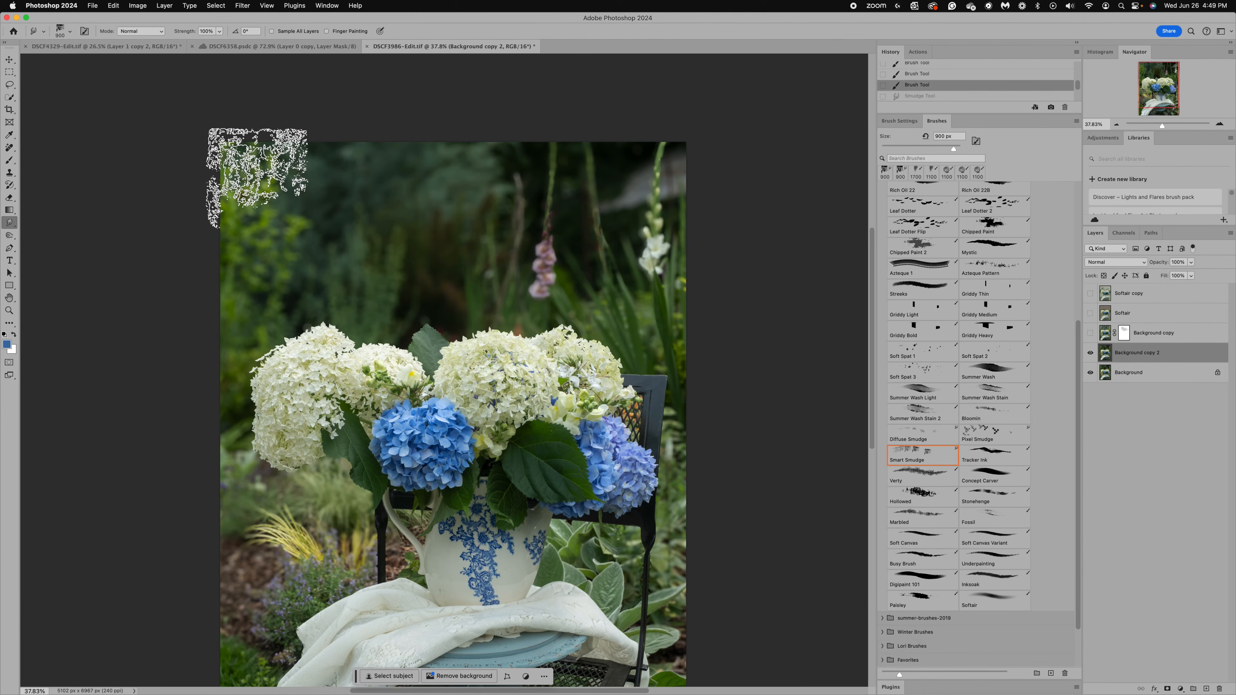
pyautogui.press('[')
pyautogui.press('[')
pyautogui.press('[')
pyautogui.press('[')
pyautogui.press('[')
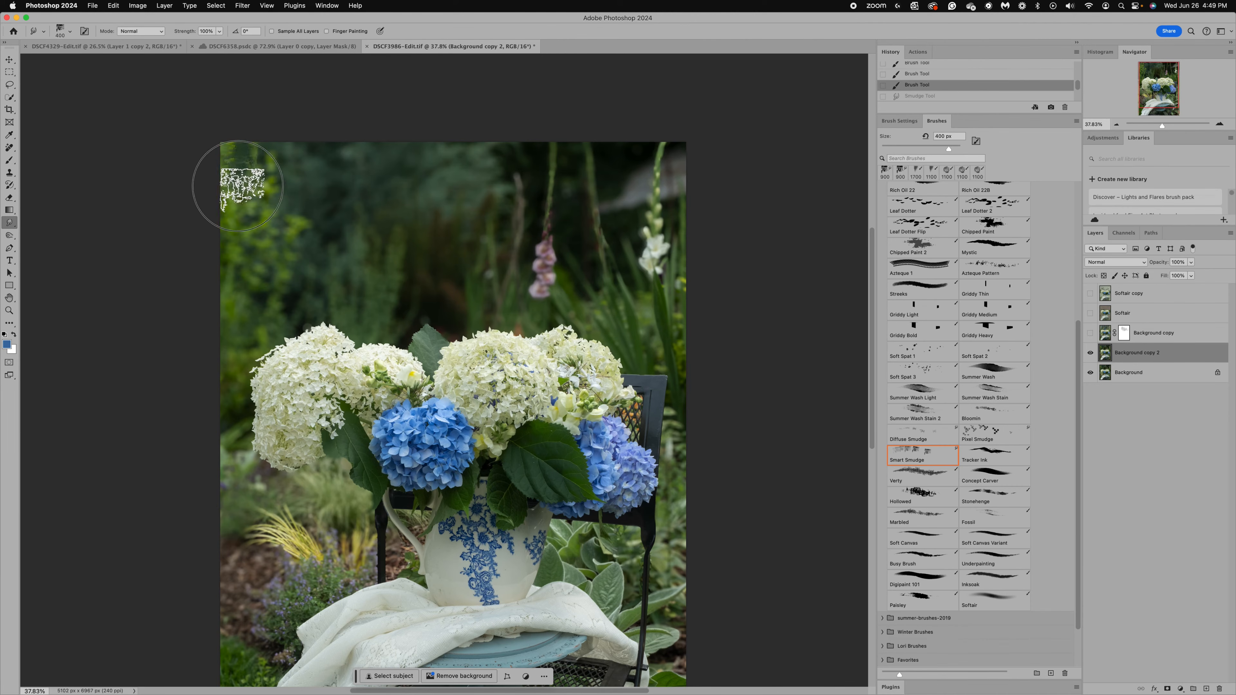
# - Smudge the photo's upper background, left and right edges, and the area above the pink flower, and lower the layer opacity to 32%
pyautogui.moveTo(240, 198)
pyautogui.mouseDown()
pyautogui.moveTo(266, 157)
pyautogui.moveTo(269, 191)
pyautogui.moveTo(299, 151)
pyautogui.moveTo(320, 190)
pyautogui.moveTo(340, 152)
pyautogui.moveTo(355, 186)
pyautogui.moveTo(383, 145)
pyautogui.moveTo(392, 193)
pyautogui.moveTo(423, 148)
pyautogui.moveTo(444, 202)
pyautogui.moveTo(462, 157)
pyautogui.moveTo(489, 186)
pyautogui.moveTo(498, 142)
pyautogui.moveTo(537, 192)
pyautogui.moveTo(541, 154)
pyautogui.moveTo(596, 205)
pyautogui.moveTo(591, 156)
pyautogui.moveTo(553, 150)
pyautogui.moveTo(578, 151)
pyautogui.moveTo(623, 190)
pyautogui.moveTo(612, 155)
pyautogui.moveTo(679, 202)
pyautogui.moveTo(662, 160)
pyautogui.mouseUp()
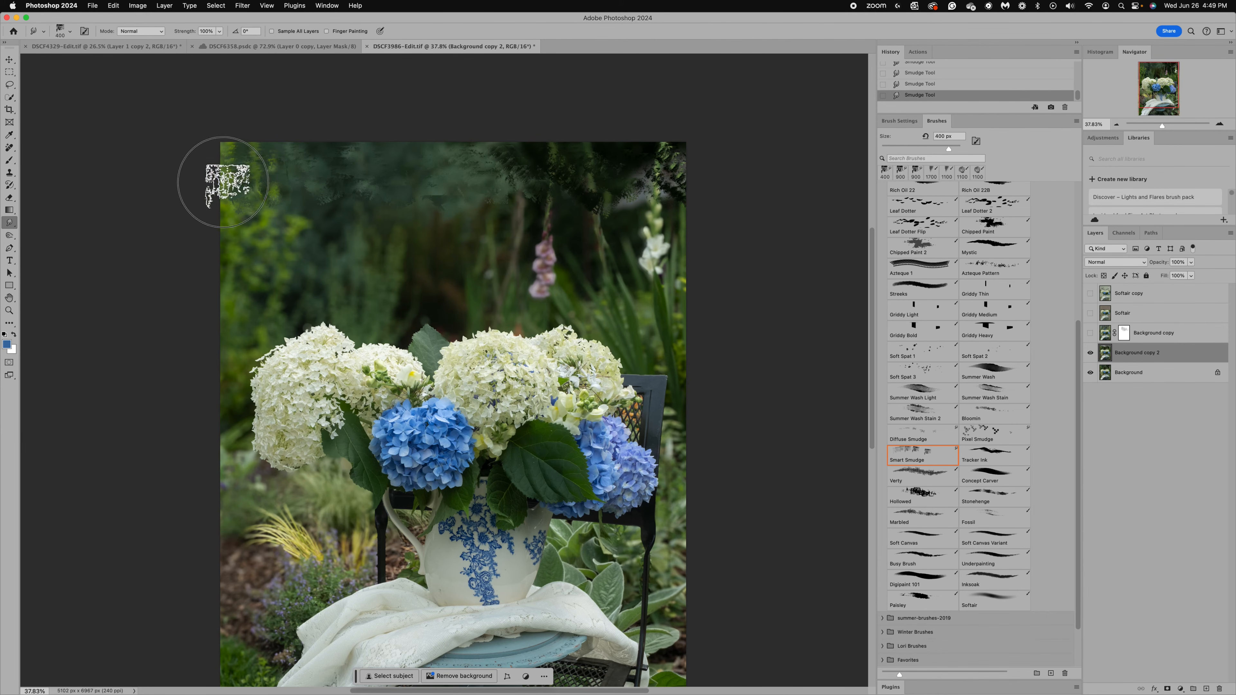
pyautogui.moveTo(224, 183)
pyautogui.mouseDown()
pyautogui.moveTo(222, 326)
pyautogui.moveTo(249, 250)
pyautogui.moveTo(238, 213)
pyautogui.moveTo(225, 232)
pyautogui.moveTo(244, 314)
pyautogui.moveTo(225, 324)
pyautogui.moveTo(230, 396)
pyautogui.moveTo(222, 423)
pyautogui.mouseUp()
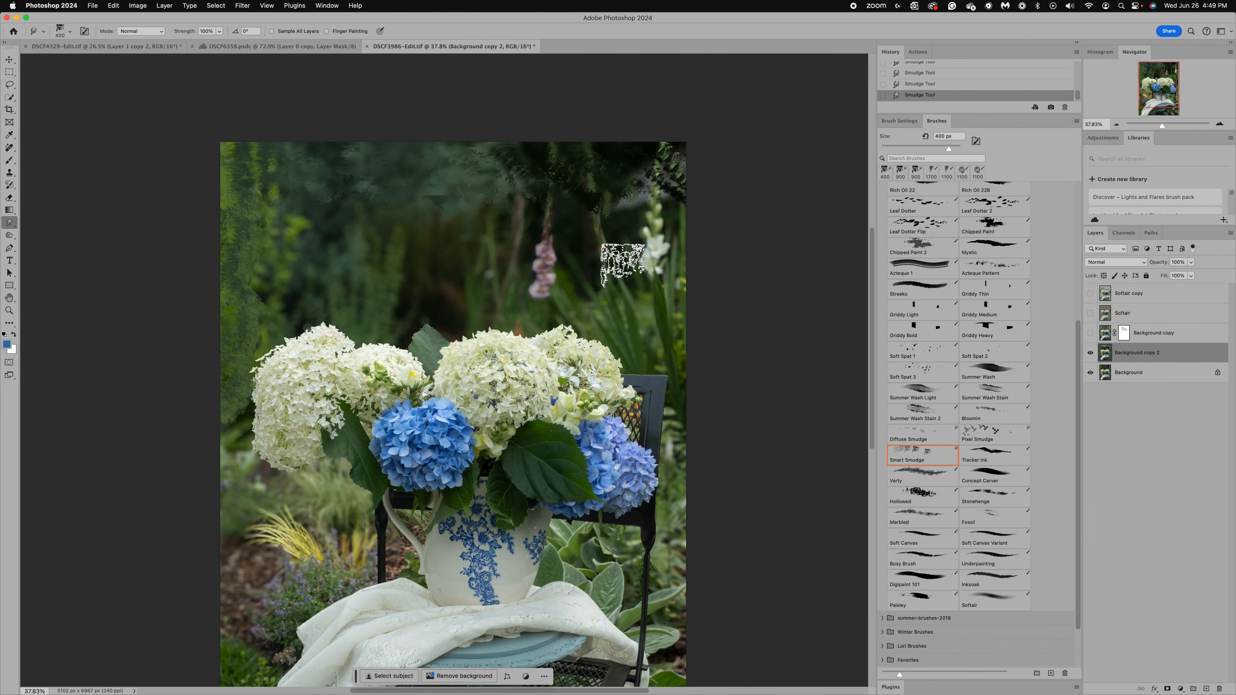
pyautogui.moveTo(673, 141)
pyautogui.mouseDown()
pyautogui.moveTo(673, 207)
pyautogui.moveTo(700, 290)
pyautogui.moveTo(676, 345)
pyautogui.moveTo(684, 326)
pyautogui.mouseUp()
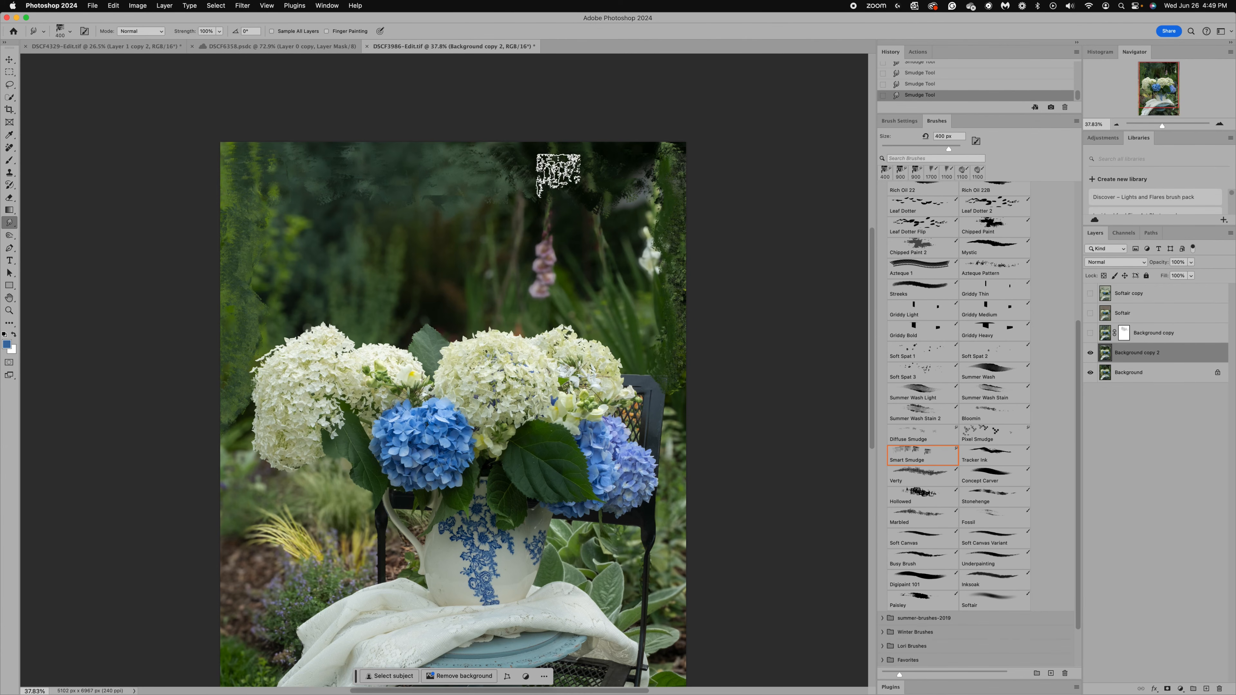
pyautogui.moveTo(558, 173)
pyautogui.mouseDown()
pyautogui.moveTo(538, 204)
pyautogui.moveTo(568, 218)
pyautogui.mouseUp()
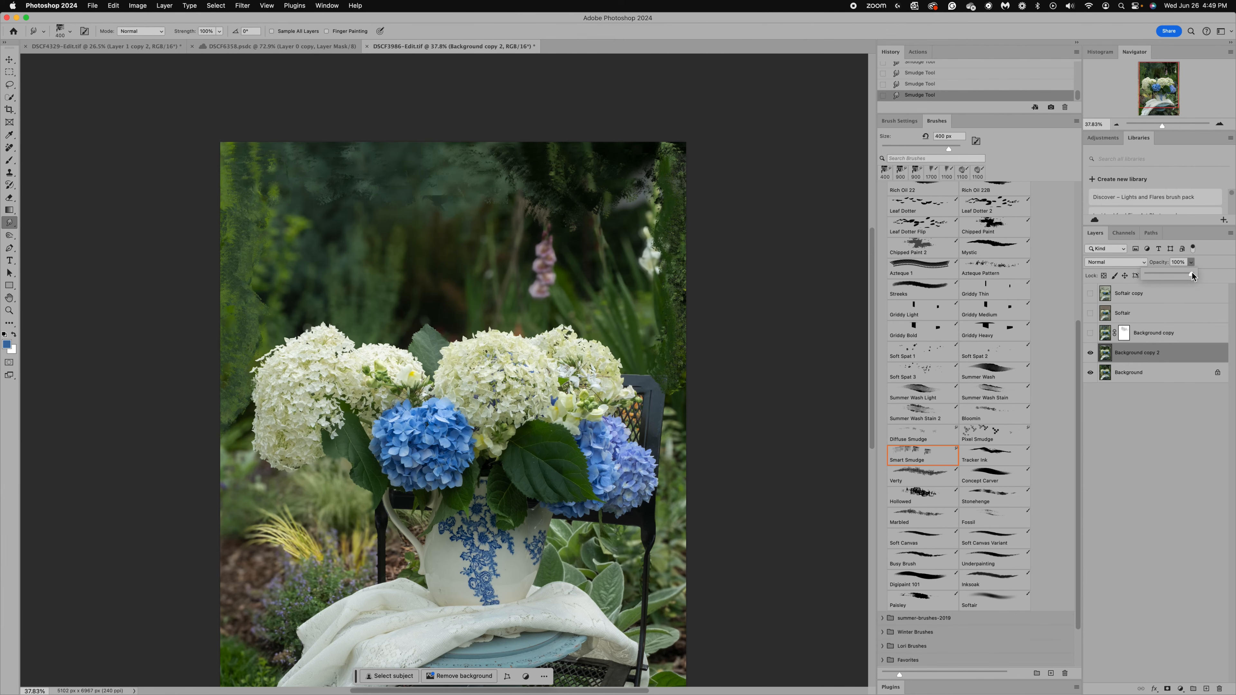
pyautogui.moveTo(1157, 275); pyautogui.dragTo(1158, 275)
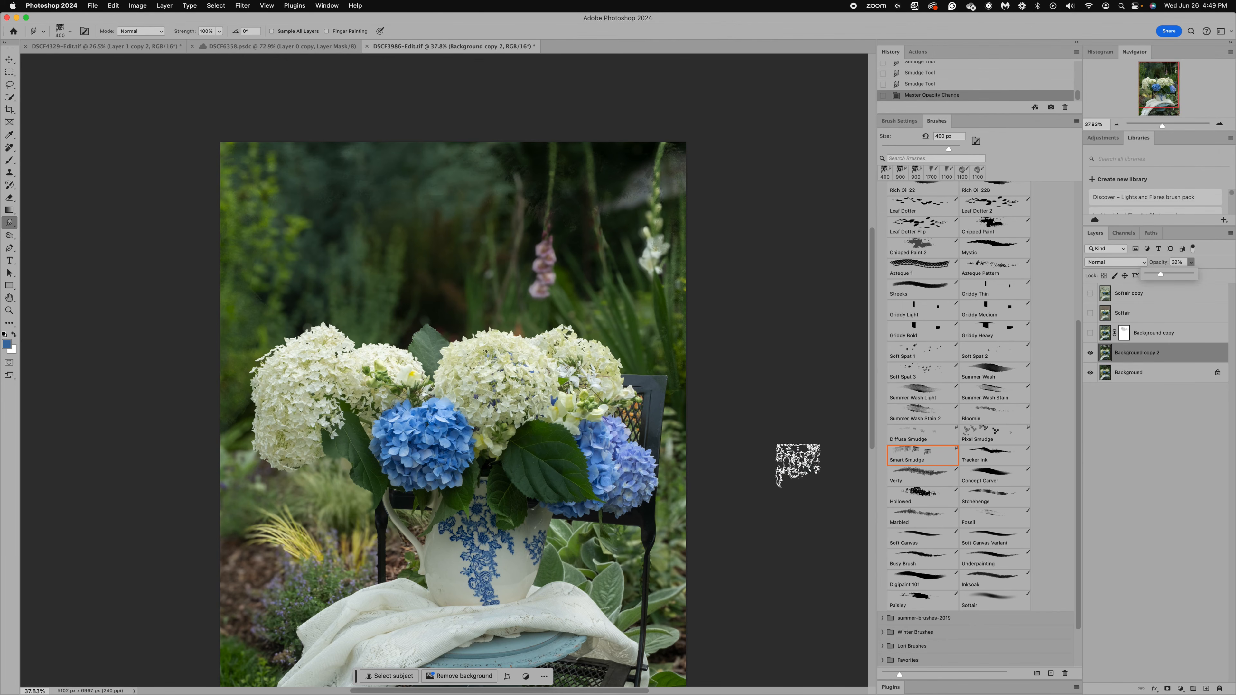
# - Switch to the butterfly image and choose the Marbled brush for the Brush tool
pyautogui.click(249, 49)
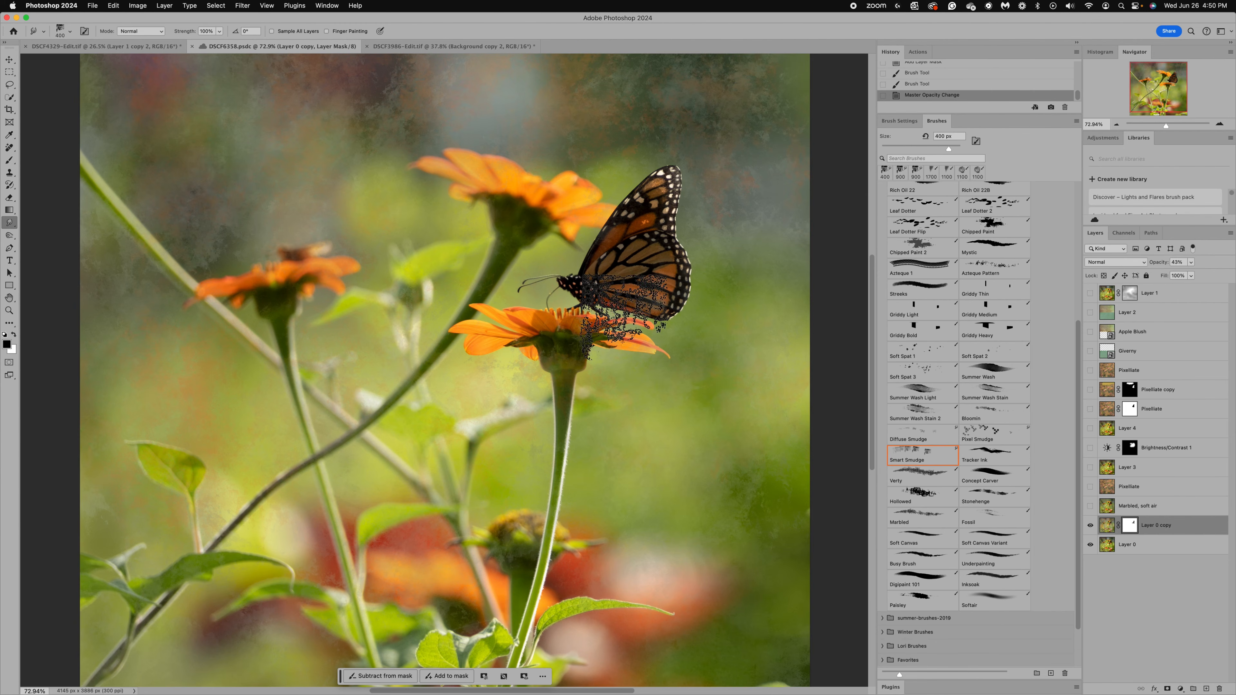
pyautogui.click(995, 530)
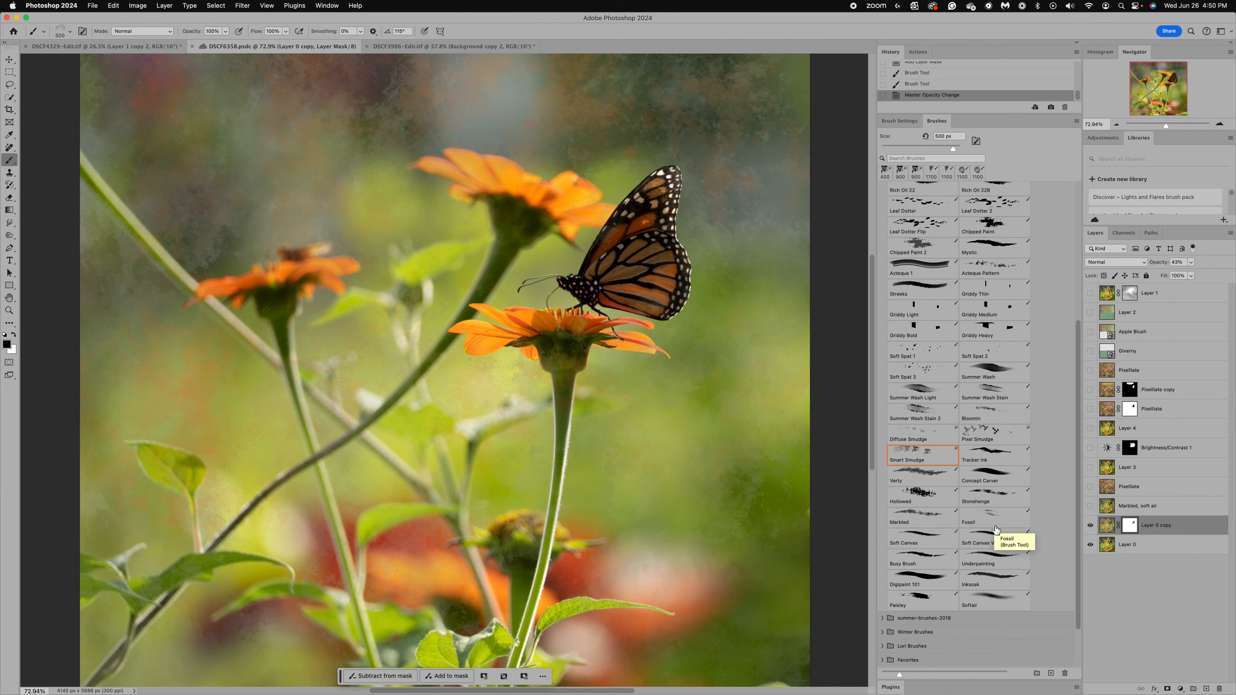
pyautogui.click(1010, 593)
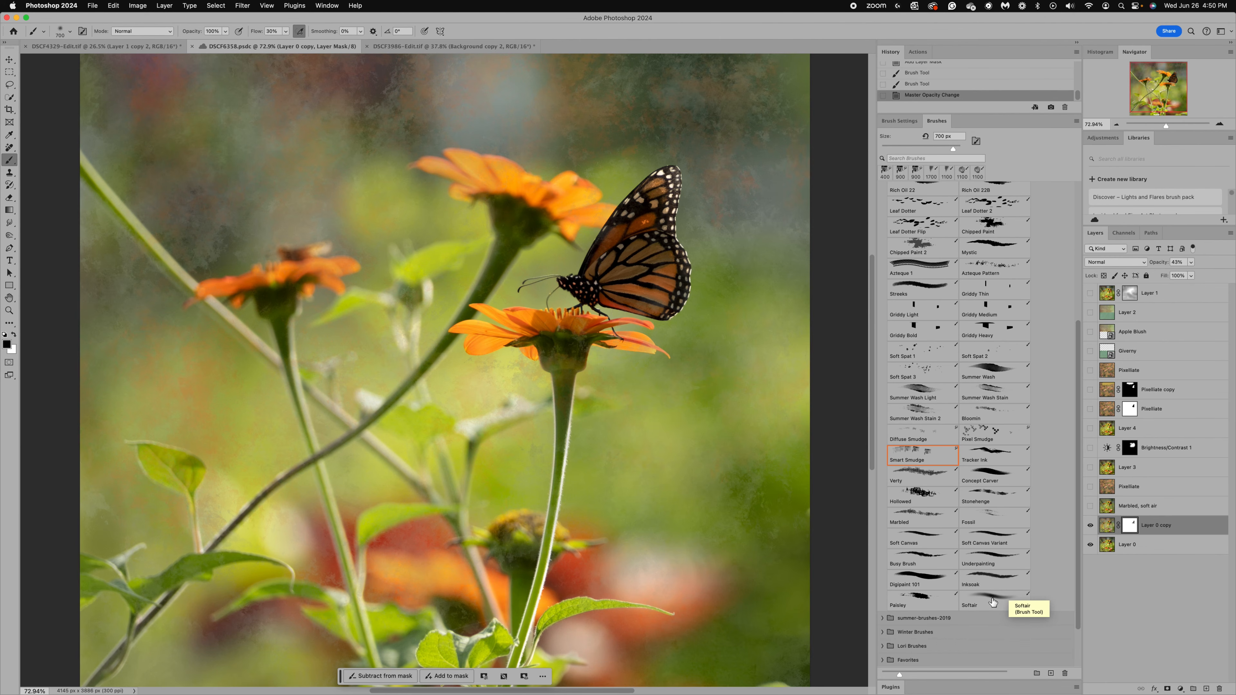
pyautogui.click(993, 600)
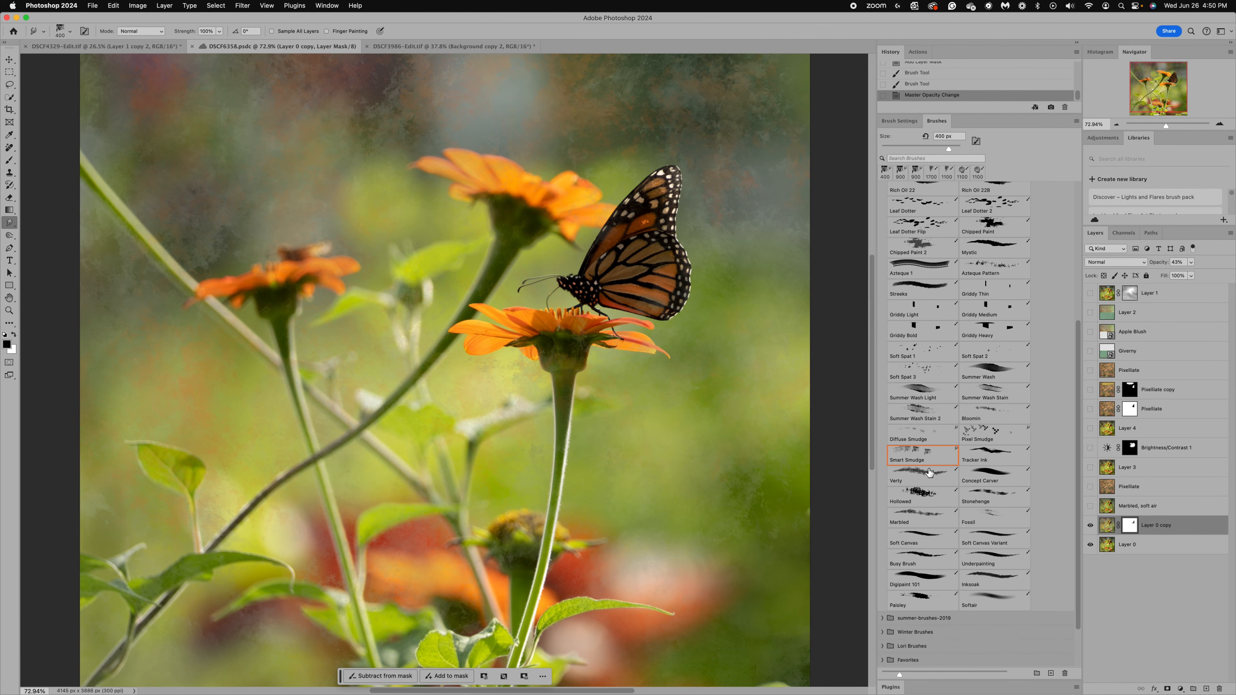
pyautogui.click(919, 522)
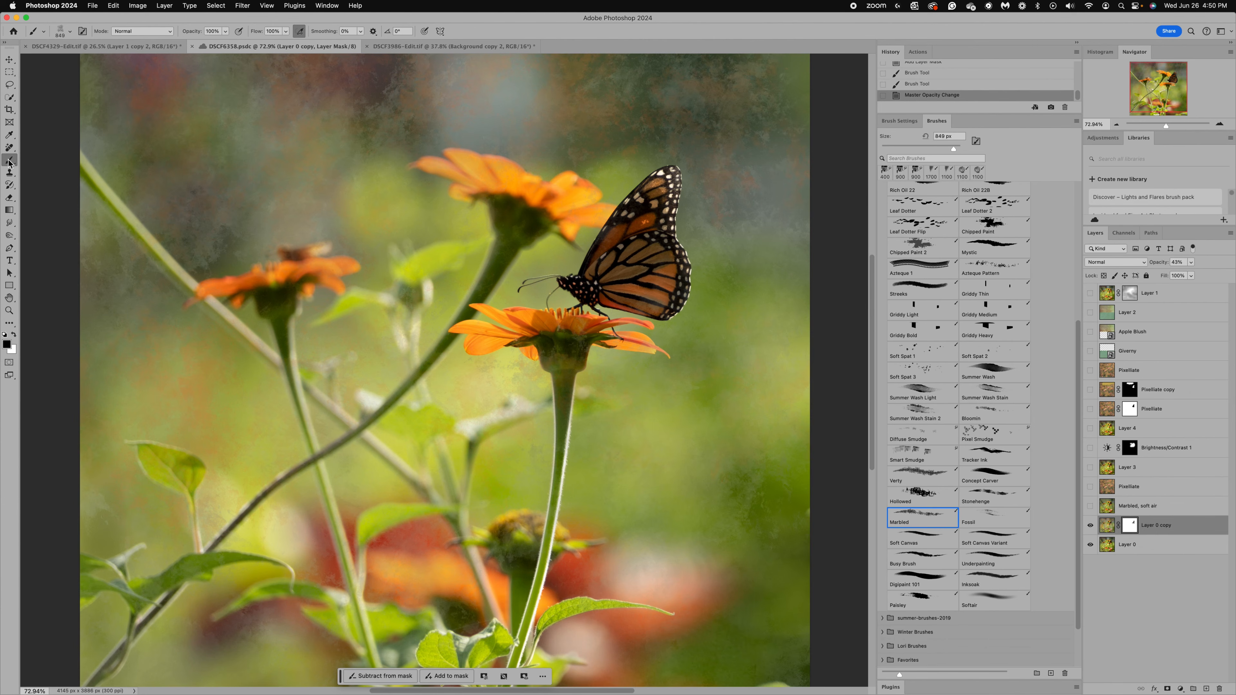
# - Target the Layer 0 copy image instead of its mask and sample the yellow-green of the leaf below the central stems
pyautogui.click(8, 135)
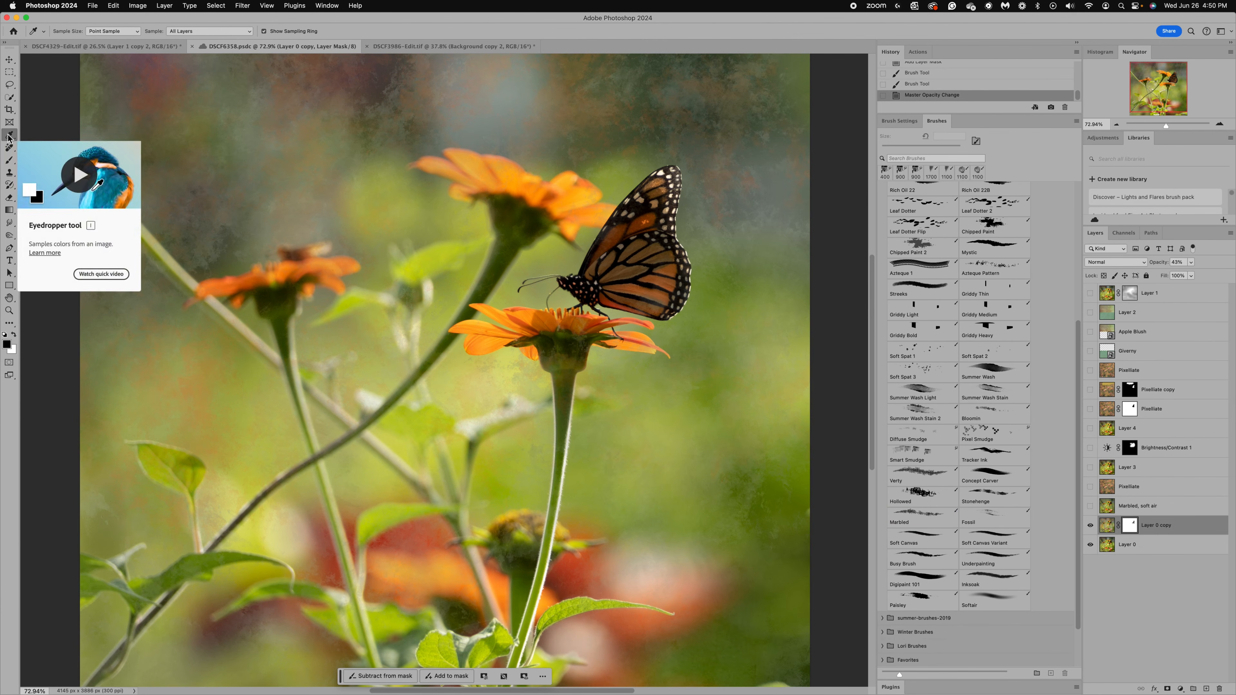
pyautogui.click(390, 515)
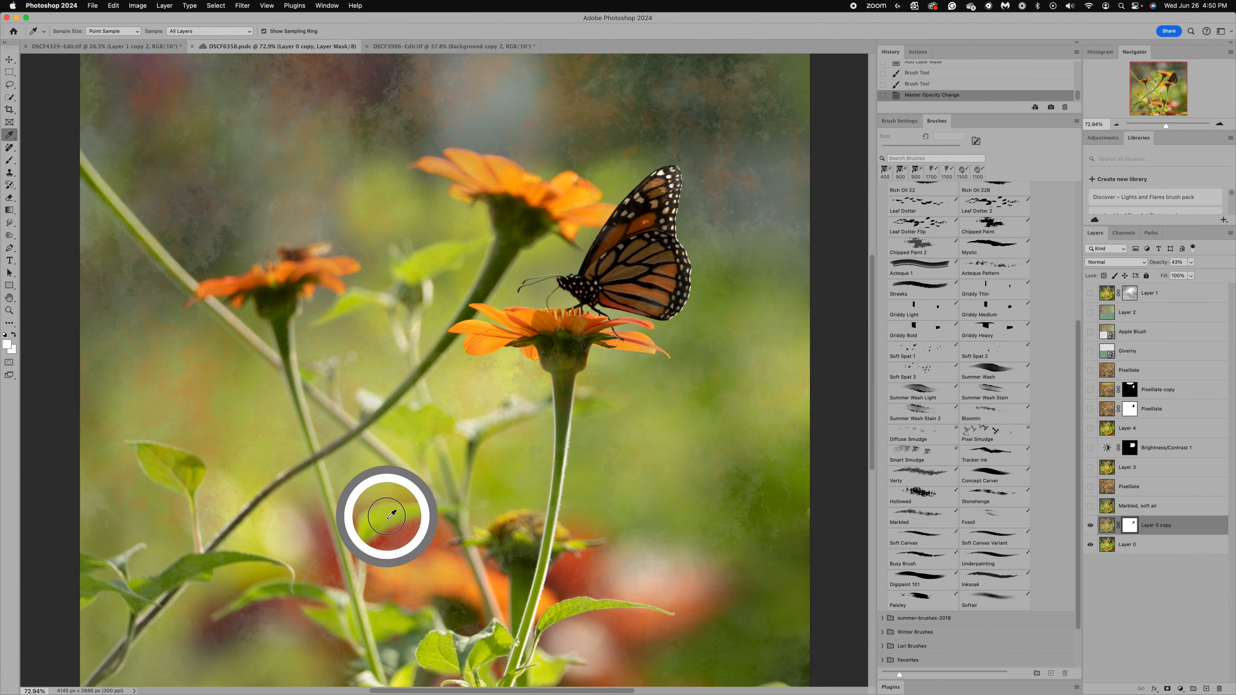
pyautogui.click(371, 523)
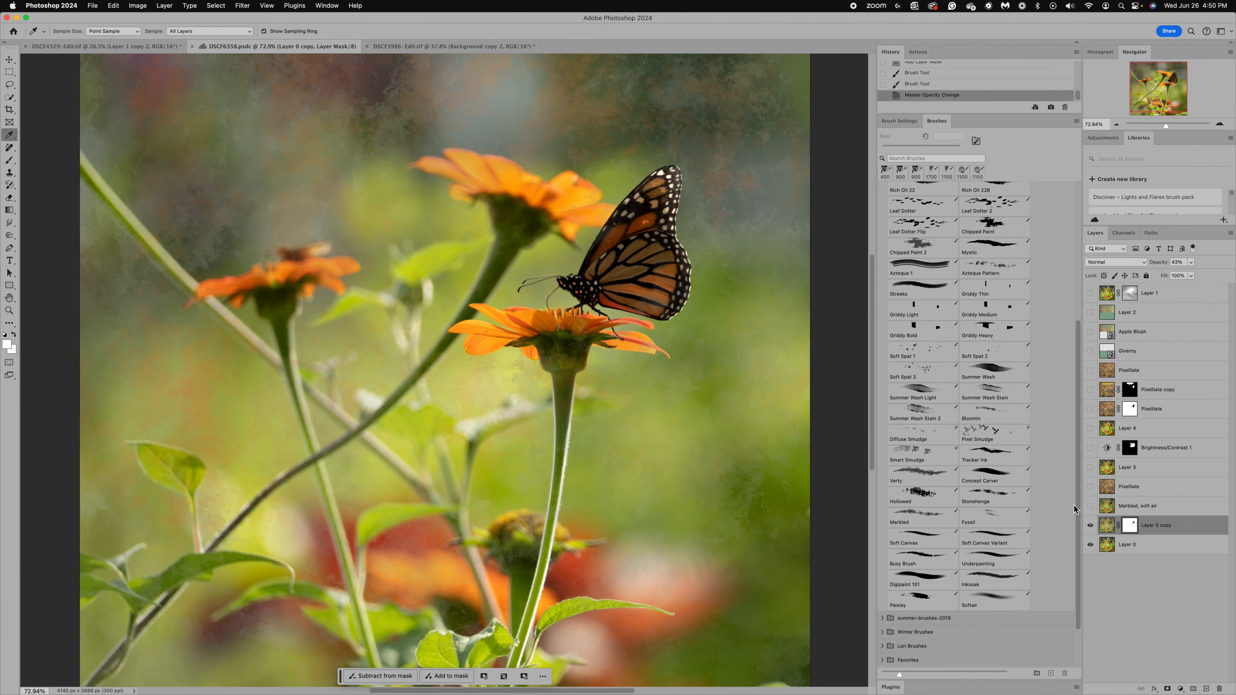
pyautogui.click(381, 523)
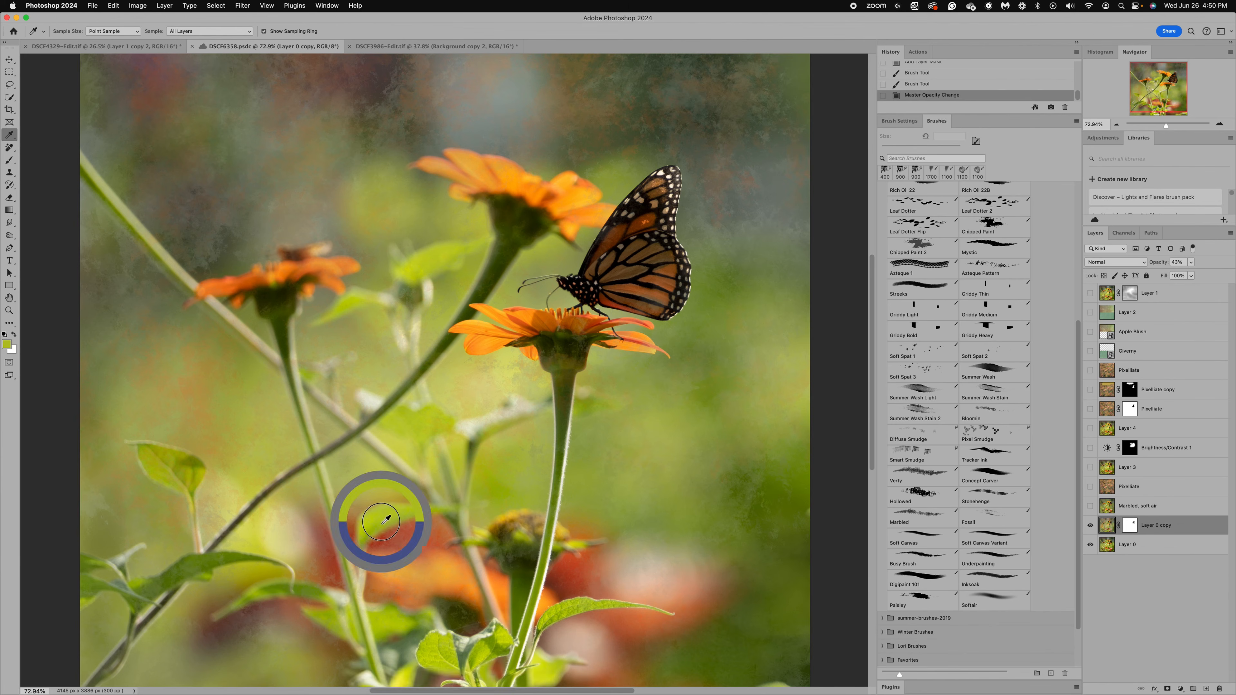
# - Paint Marbled texture in the sampled green over the background beside the left flower, below the butterfly, and near the photo's upper edge
pyautogui.click(7, 161)
pyautogui.click(181, 261)
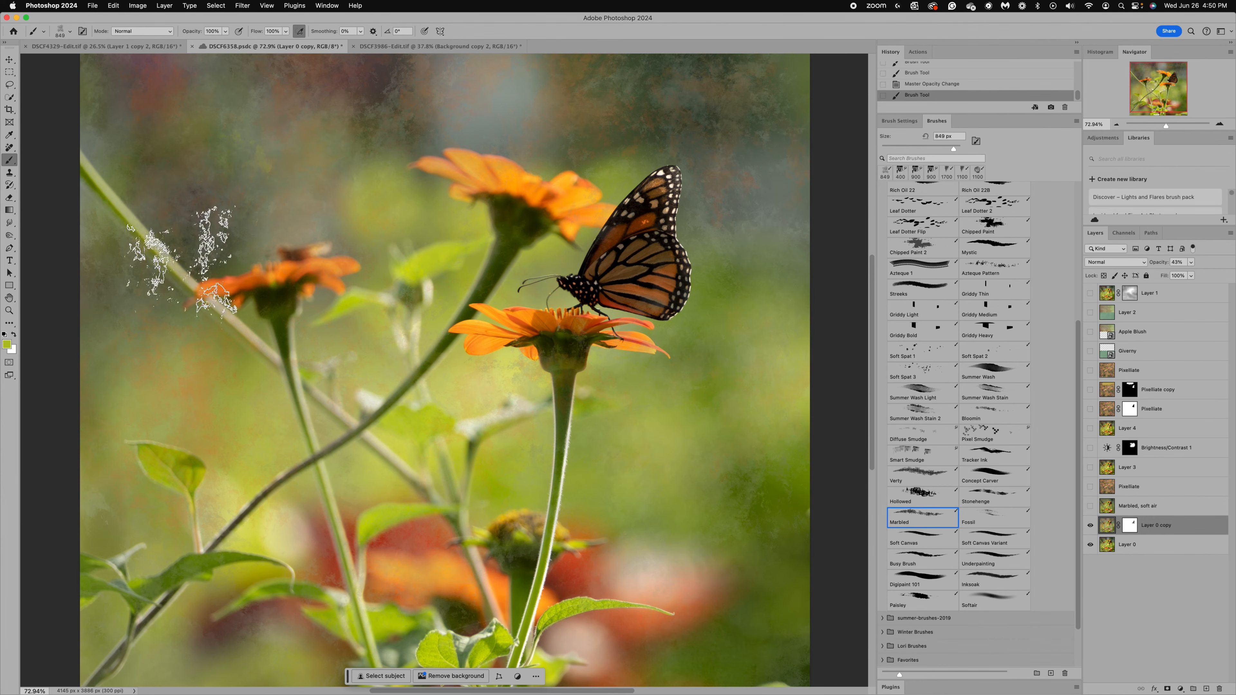
pyautogui.click(195, 375)
pyautogui.click(656, 434)
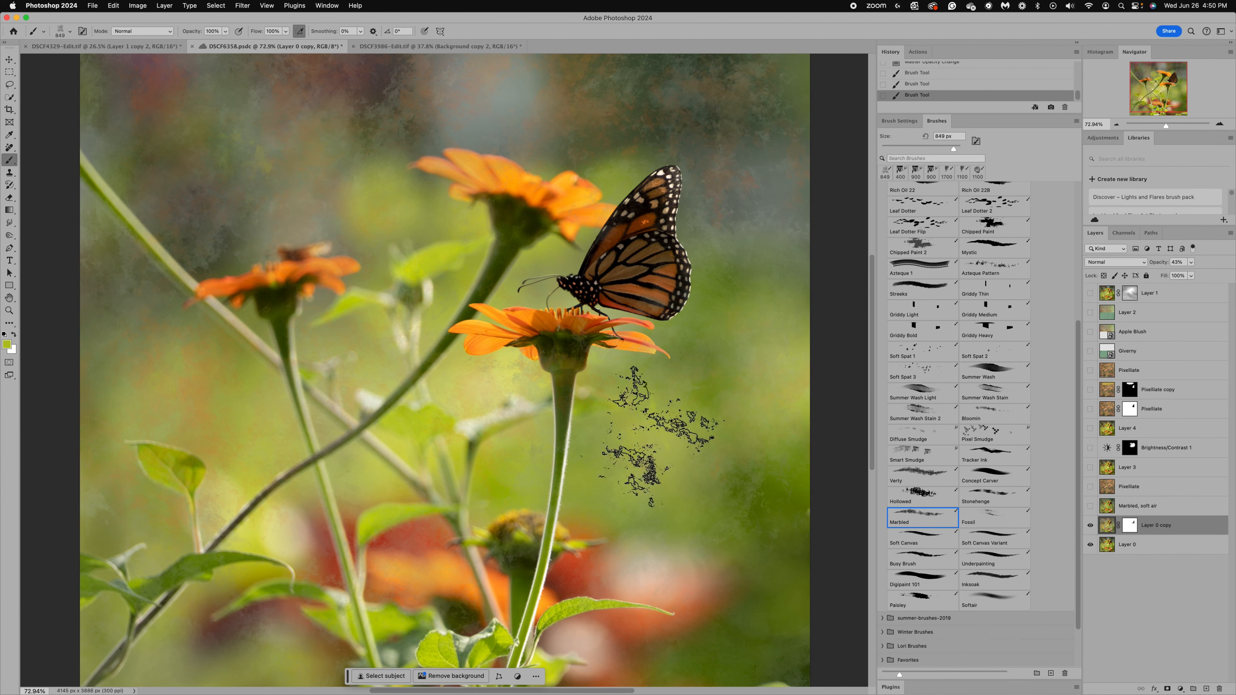
pyautogui.moveTo(656, 434); pyautogui.dragTo(628, 485)
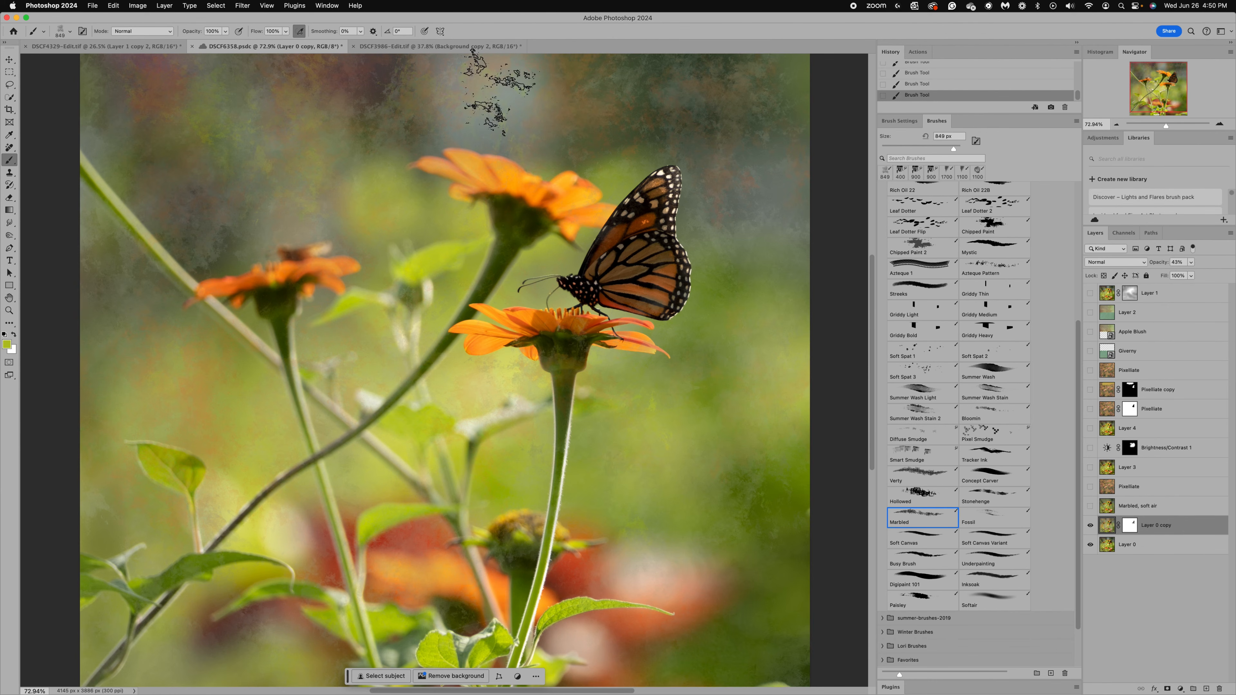
pyautogui.click(722, 109)
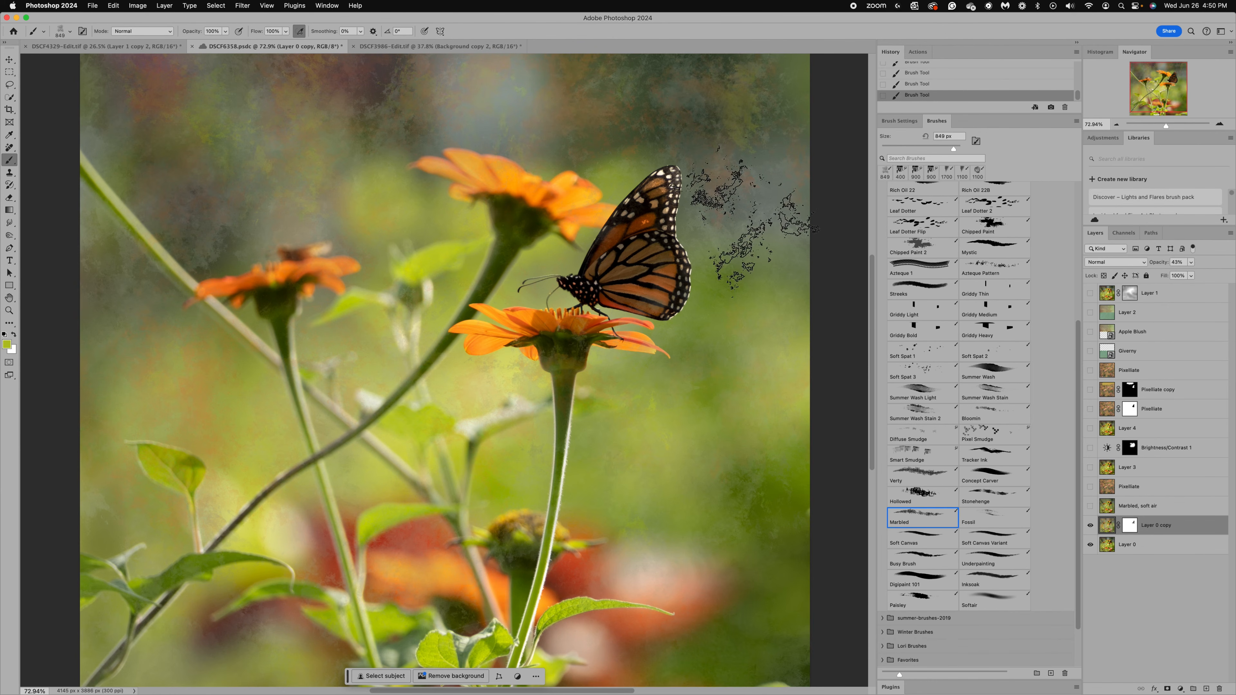